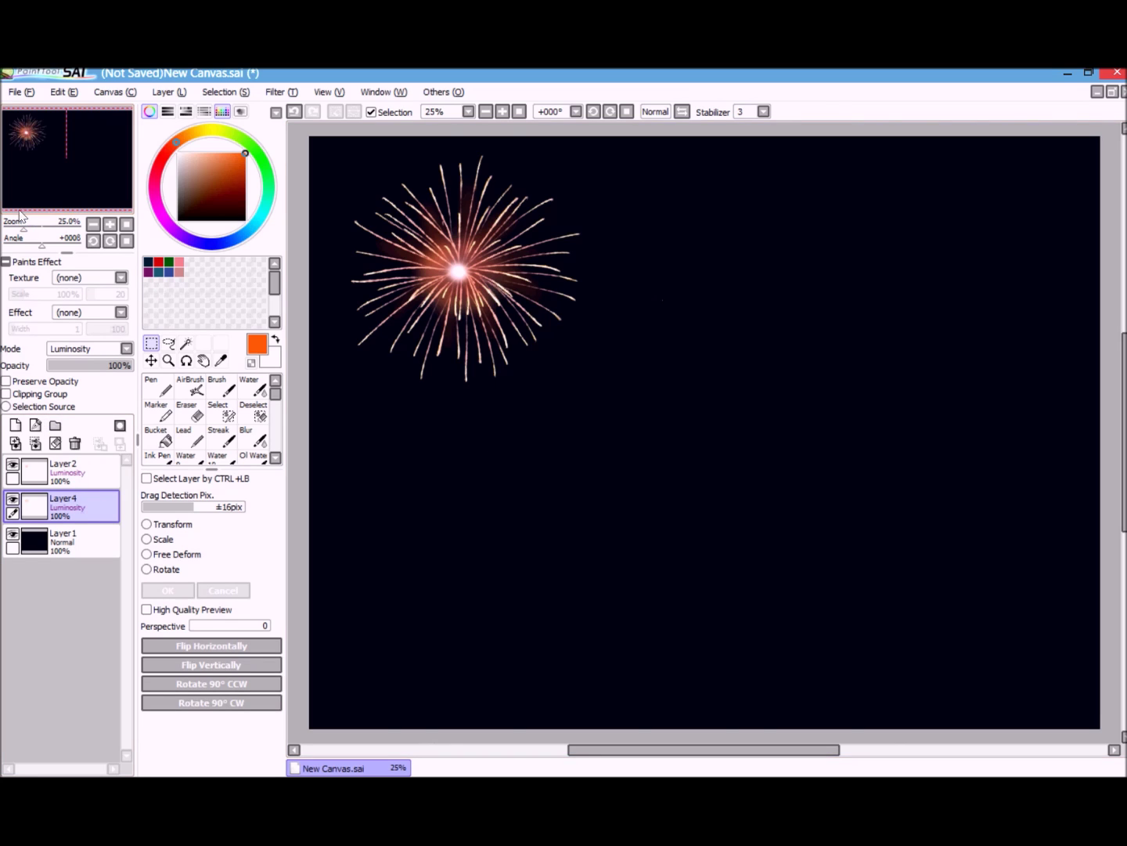
# - Examine the finished orange firework up close and then in the full canvas view
pyautogui.click(109, 224)
pyautogui.click(109, 224)
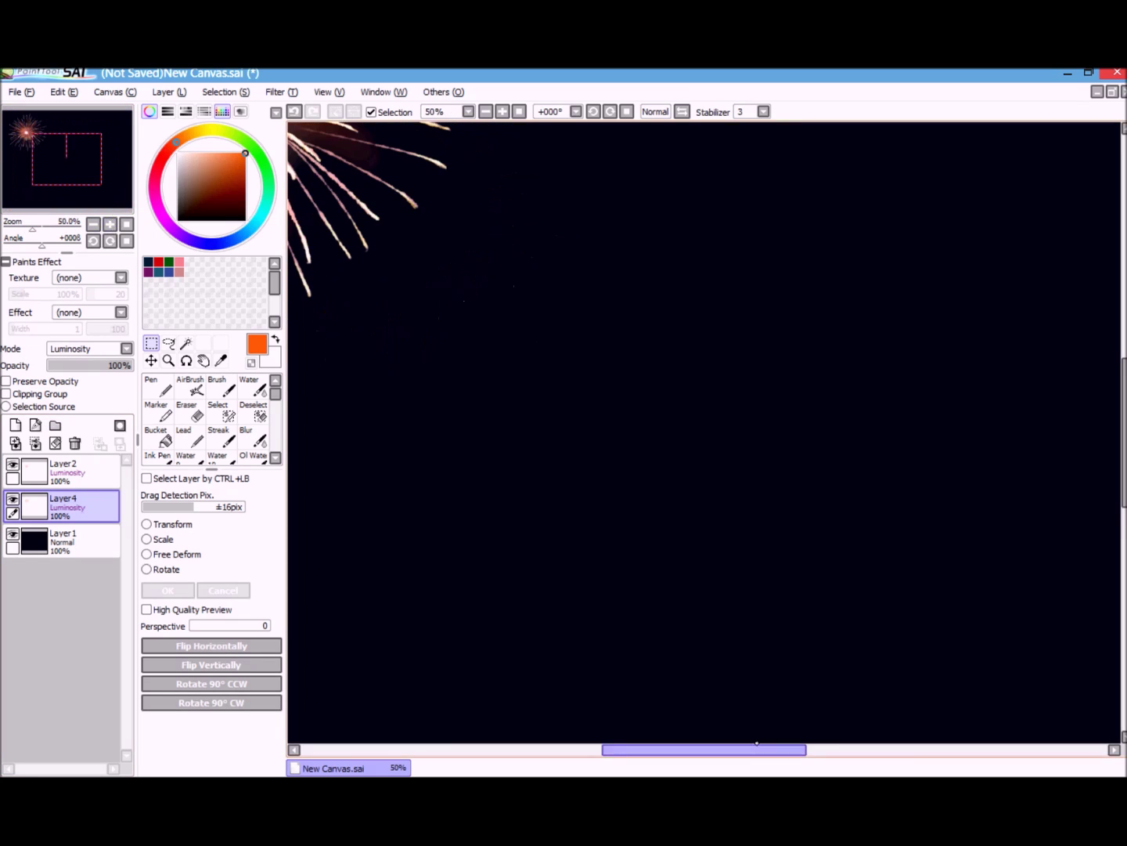
pyautogui.moveTo(756, 743); pyautogui.dragTo(660, 747)
pyautogui.scroll(5, 1107, 406)
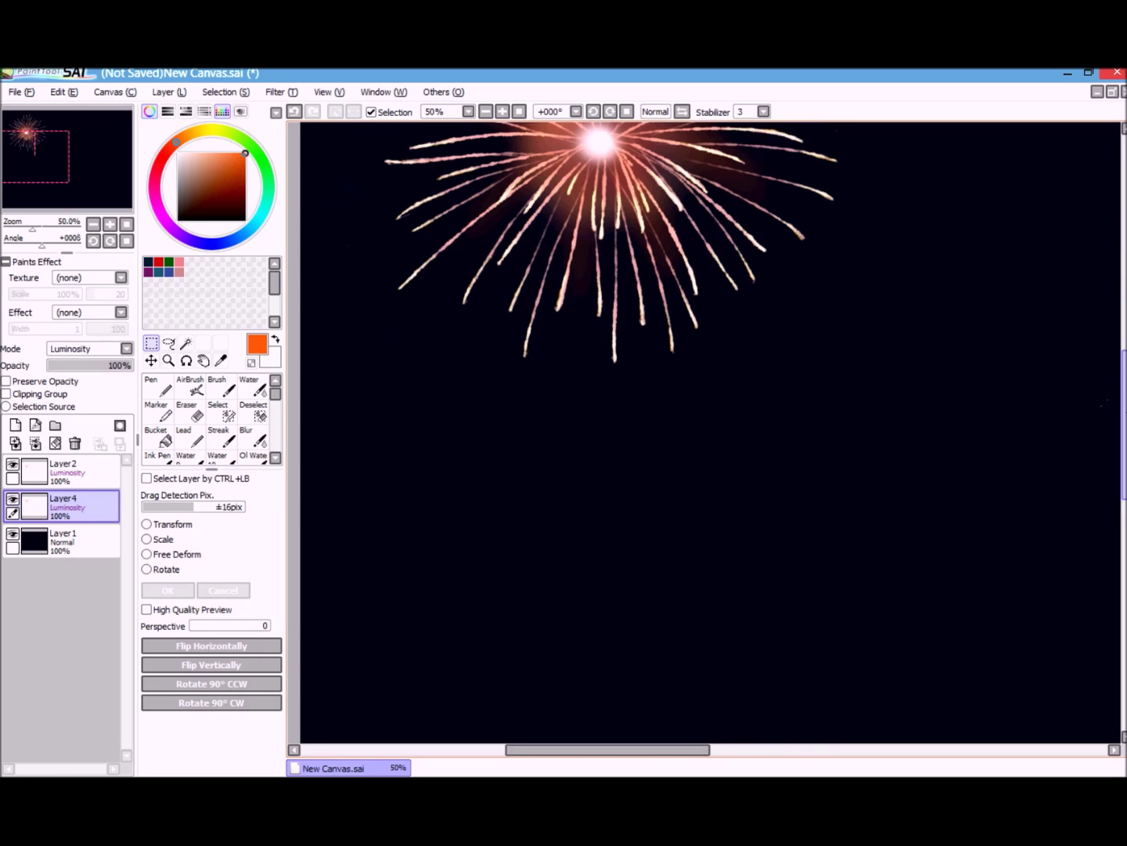
pyautogui.scroll(3, 1068, 360)
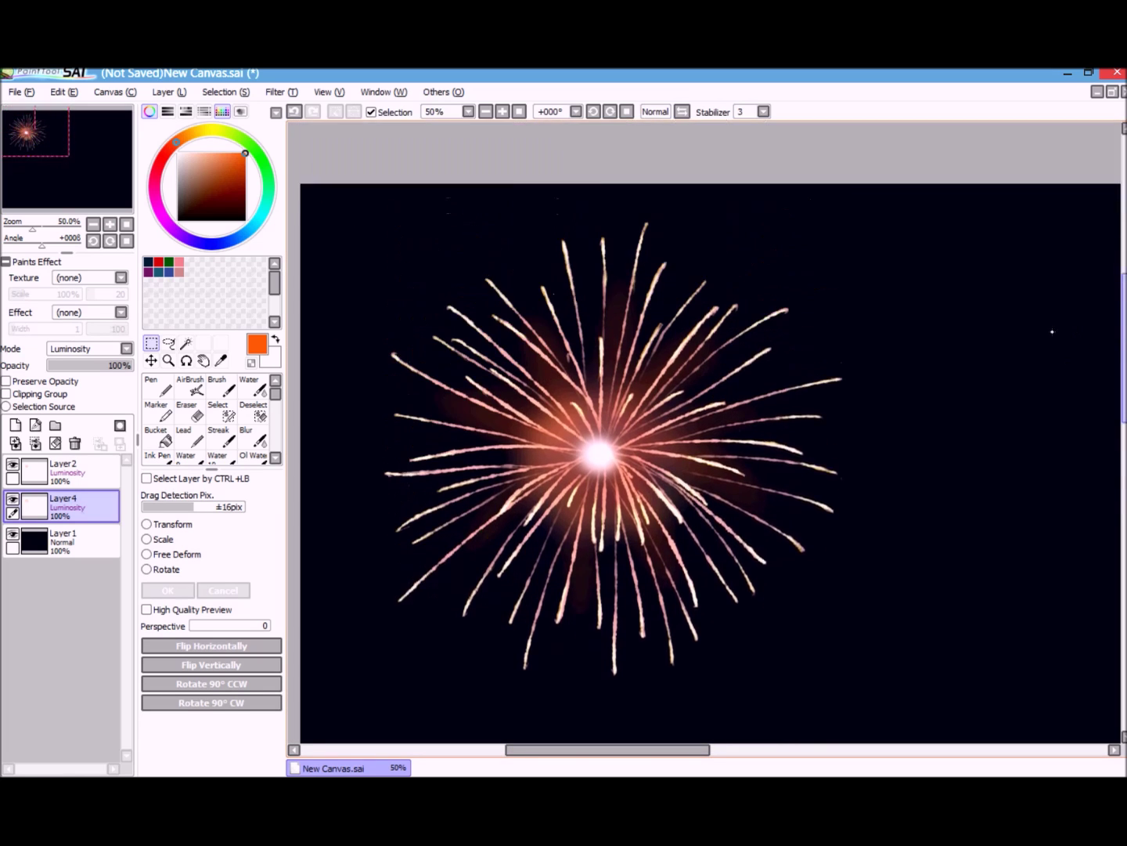
pyautogui.scroll(-1, 1046, 333)
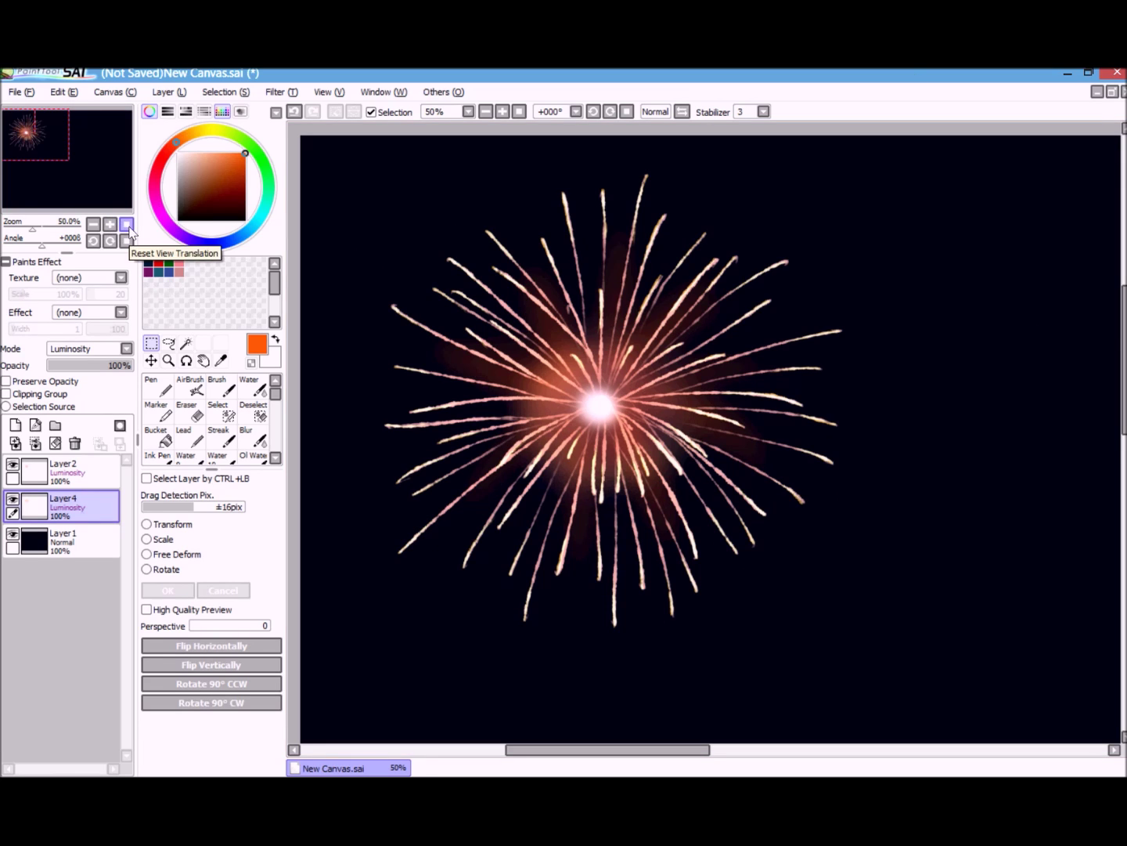
pyautogui.click(113, 225)
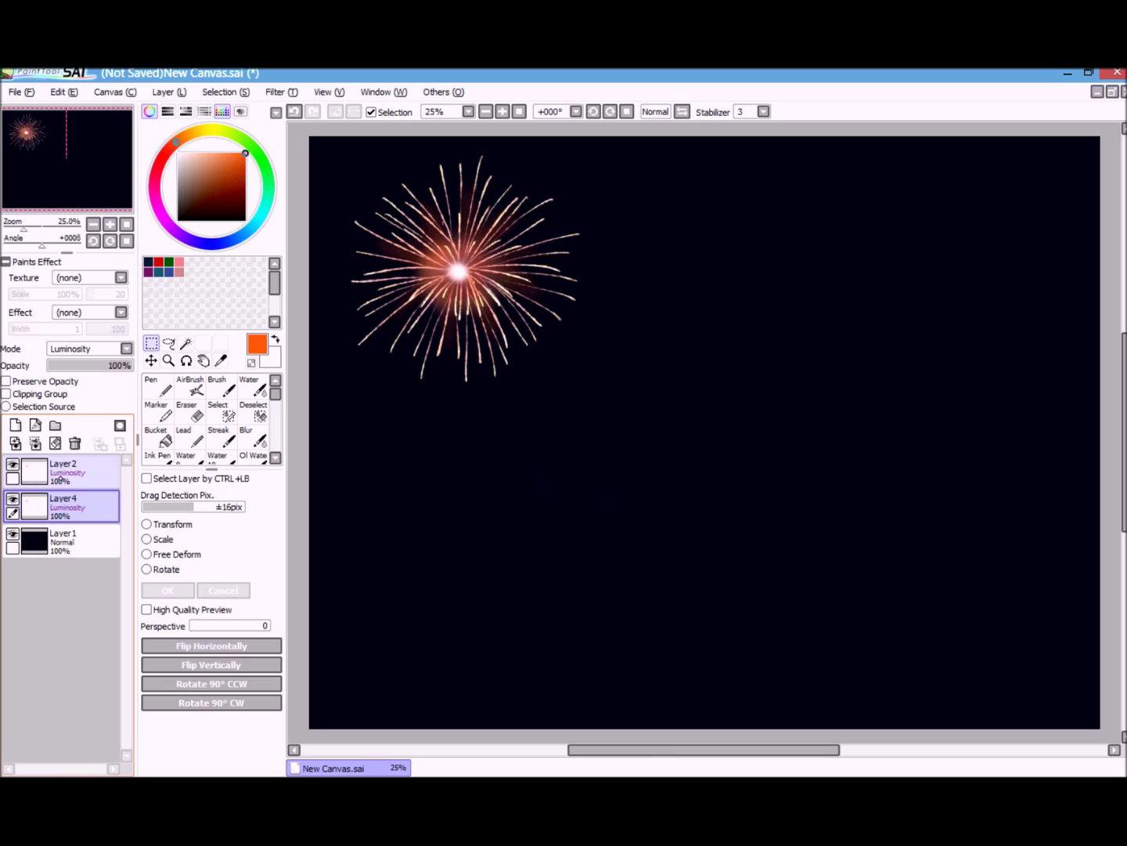
# - Select Layer2 and hide both Layer2 and Layer4, leaving only the dark background showing
pyautogui.click(68, 485)
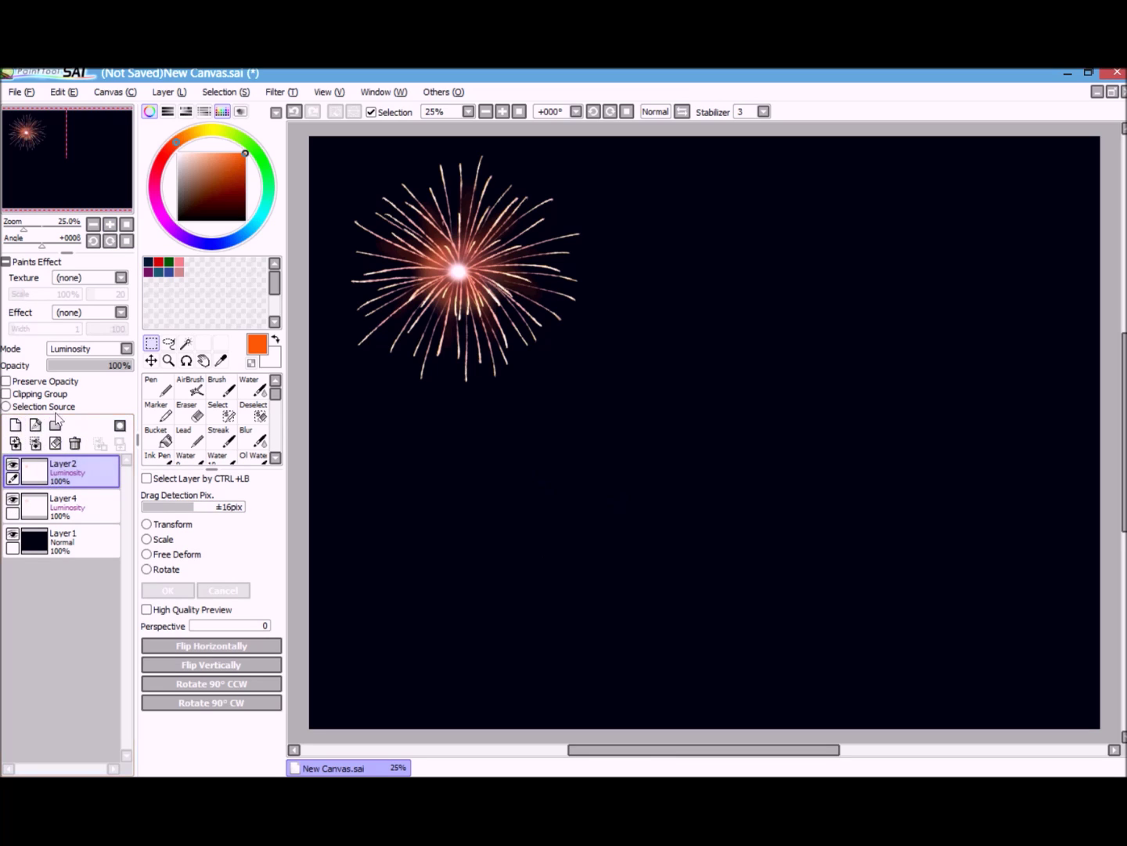
pyautogui.click(12, 464)
pyautogui.click(12, 500)
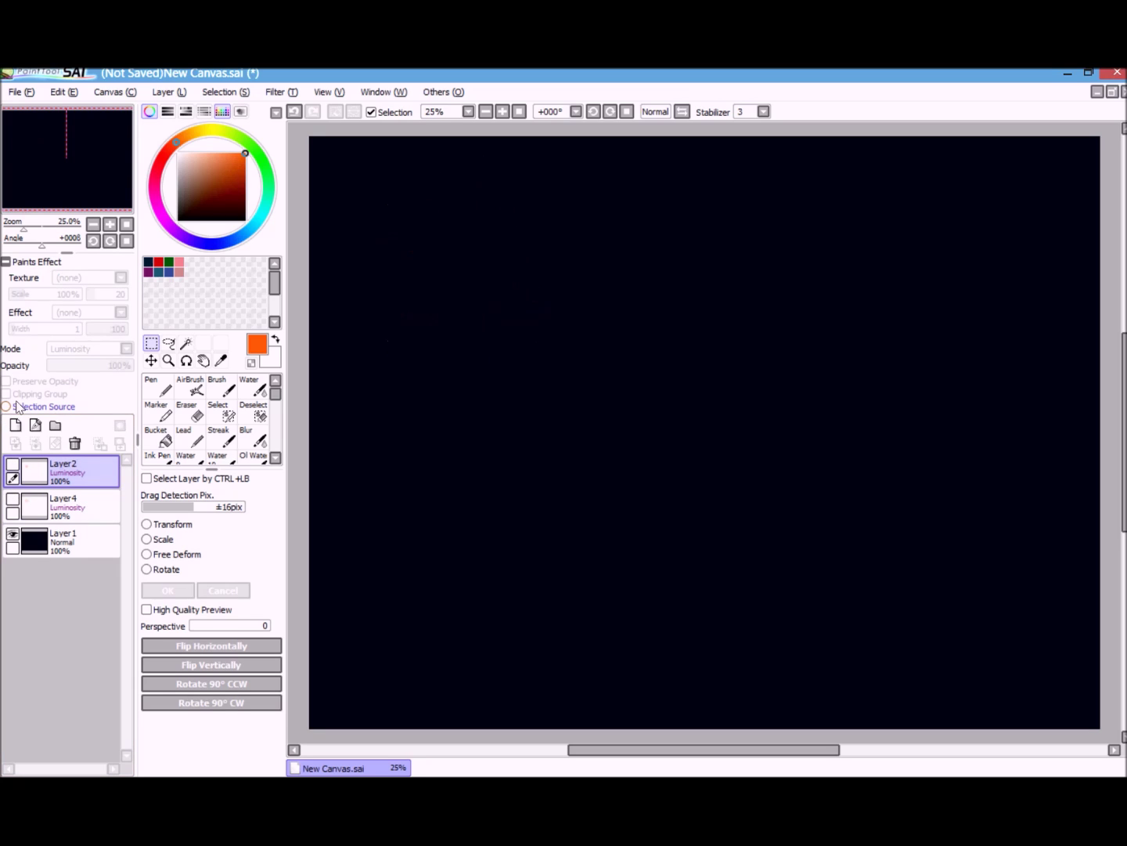
# - Add a new layer above Layer2 and name it "Firework base"
pyautogui.click(15, 425)
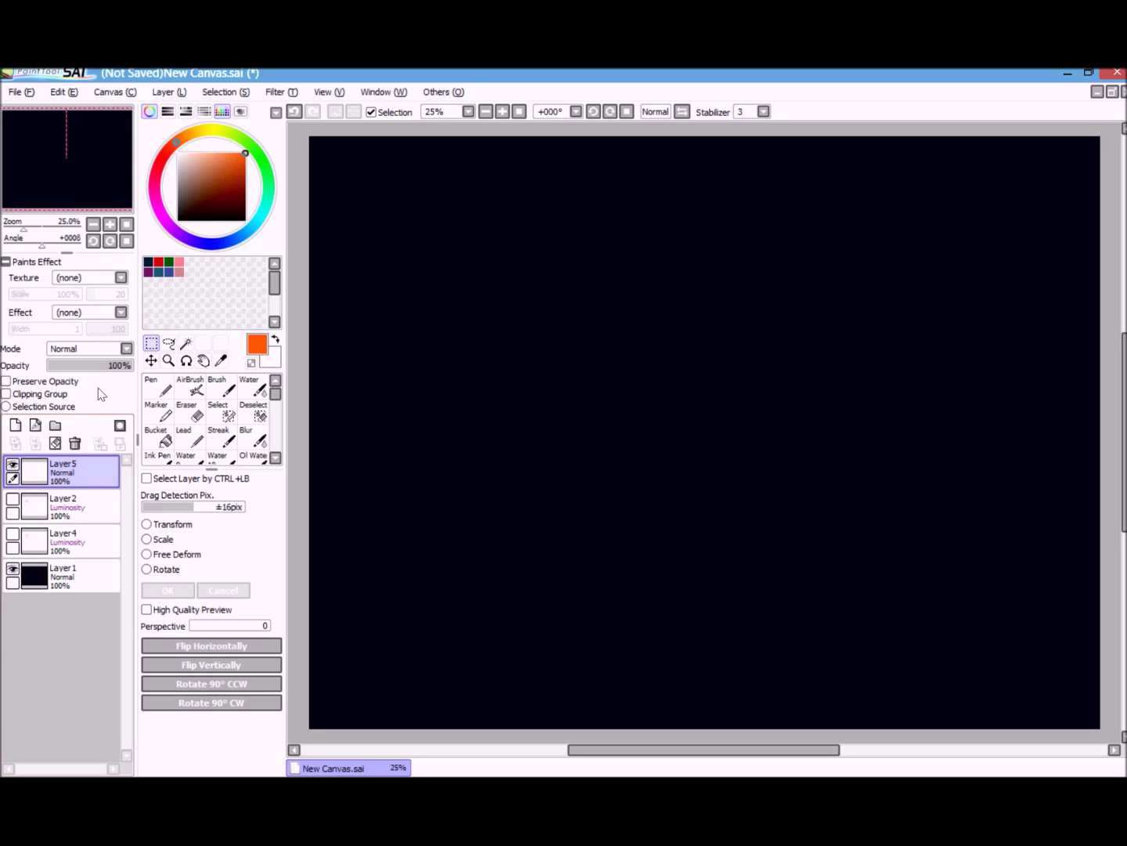
pyautogui.doubleClick(67, 470)
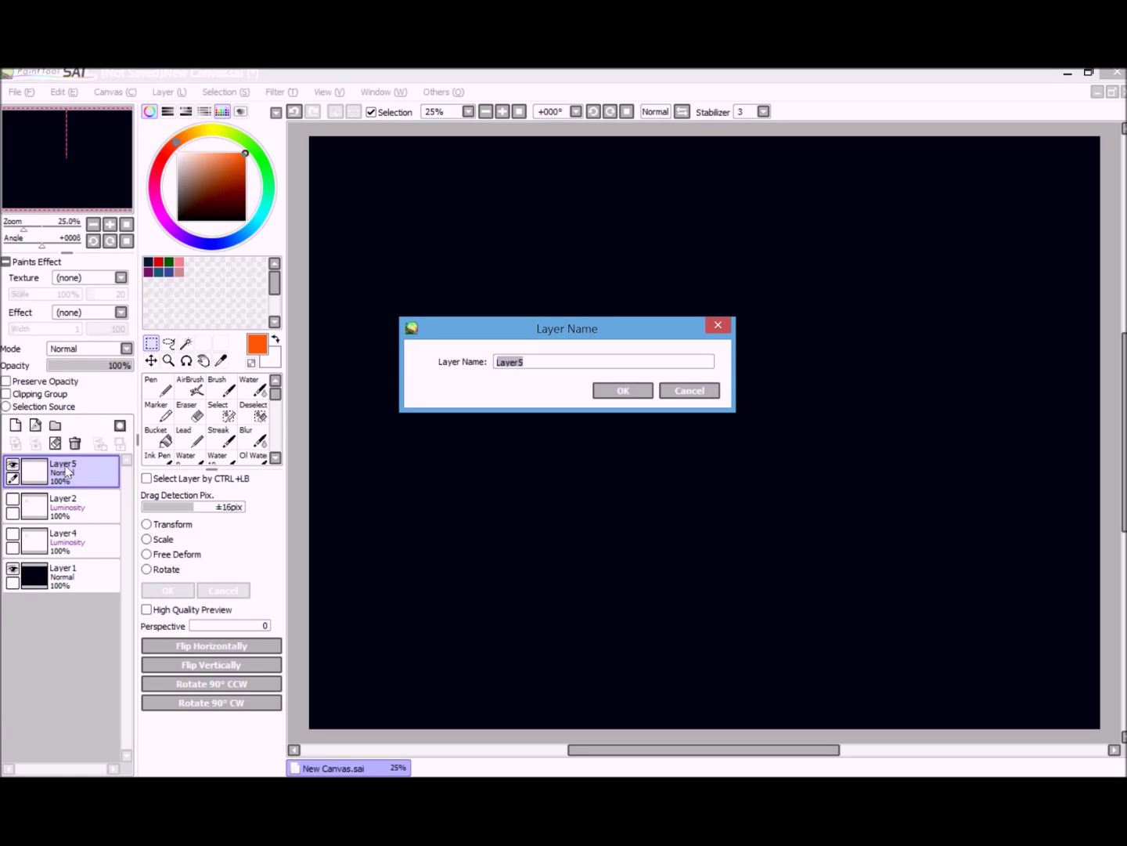
pyautogui.write('Firework base')
pyautogui.press('Return')
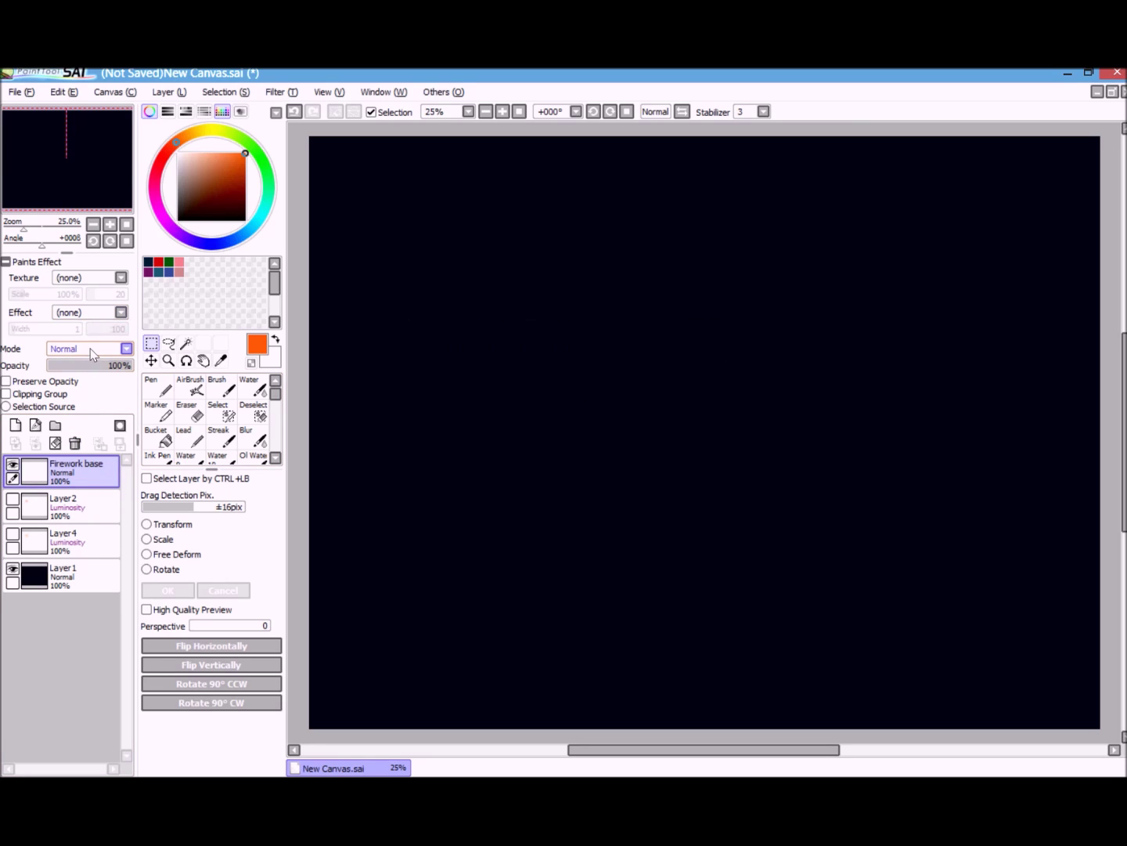
# - Draw a small circle and a larger circle around it mid-canvas, using the Pen in white at size 35
pyautogui.click(177, 152)
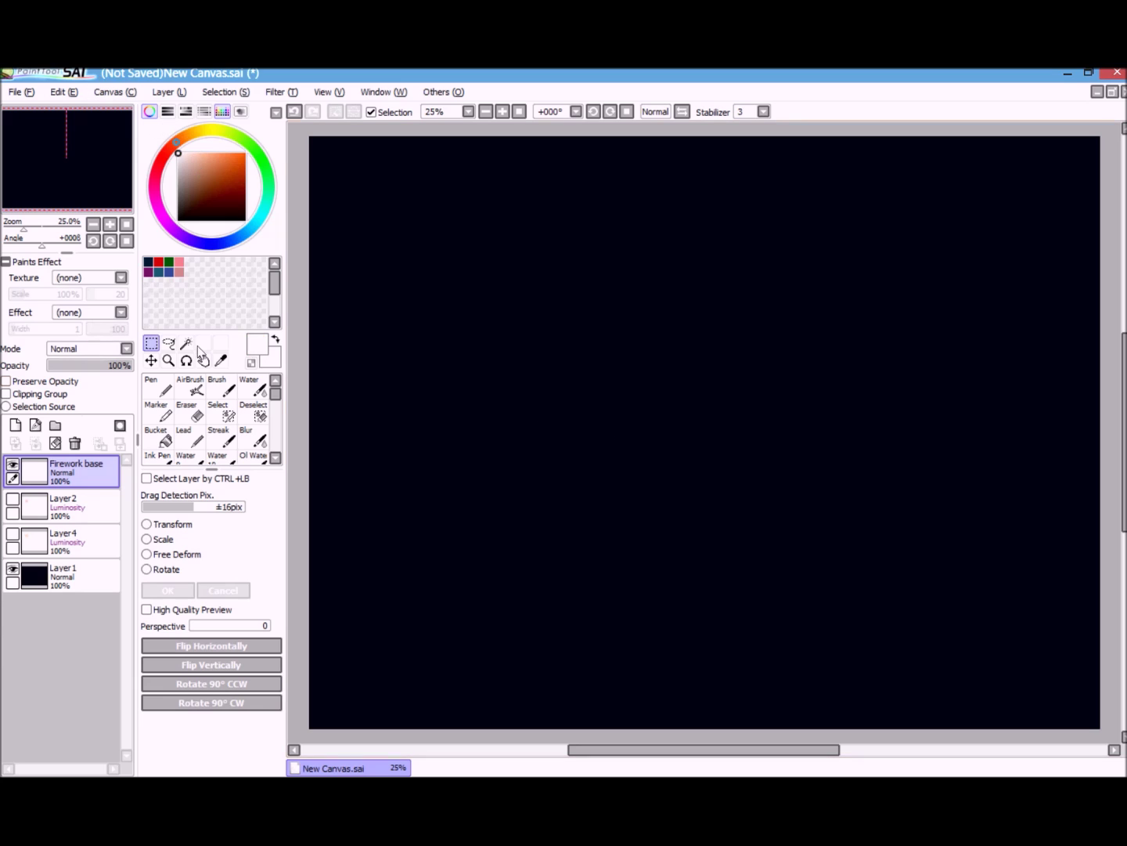
pyautogui.click(158, 387)
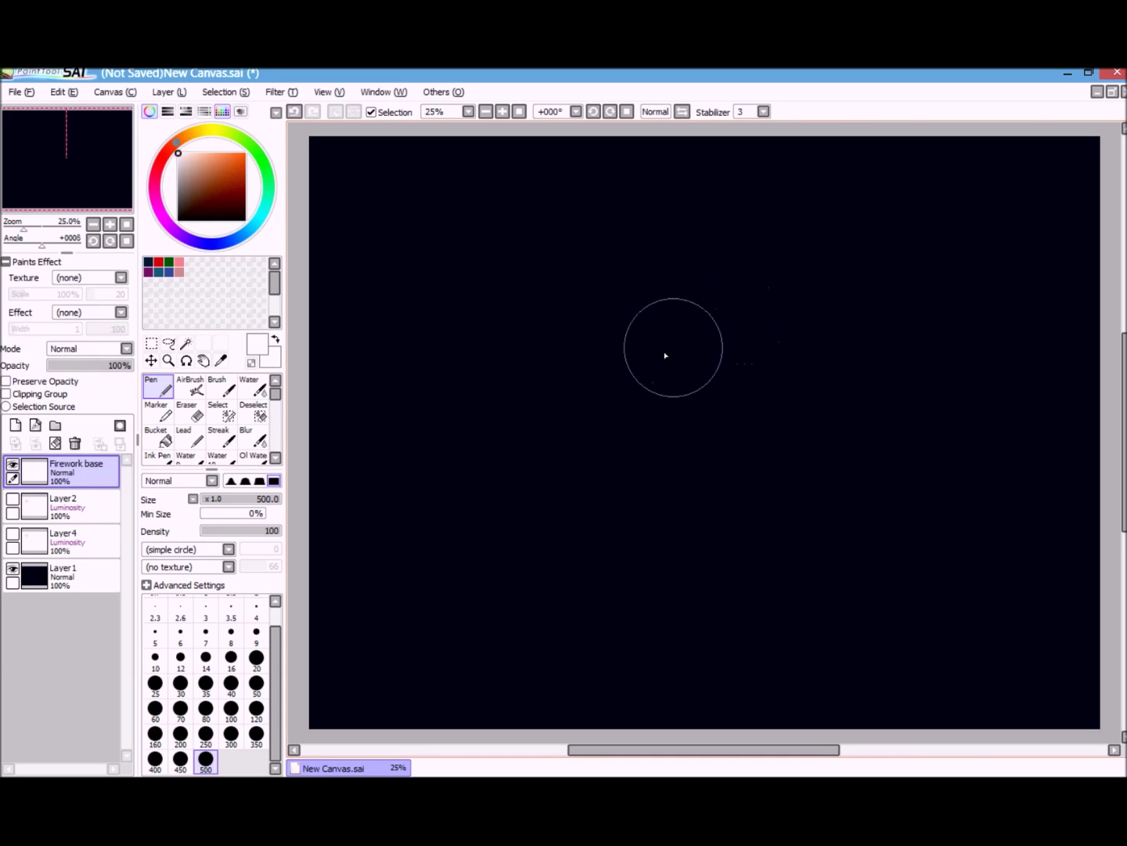
pyautogui.moveTo(712, 356); pyautogui.dragTo(707, 349)
pyautogui.hotkey('ctrl', 'z')
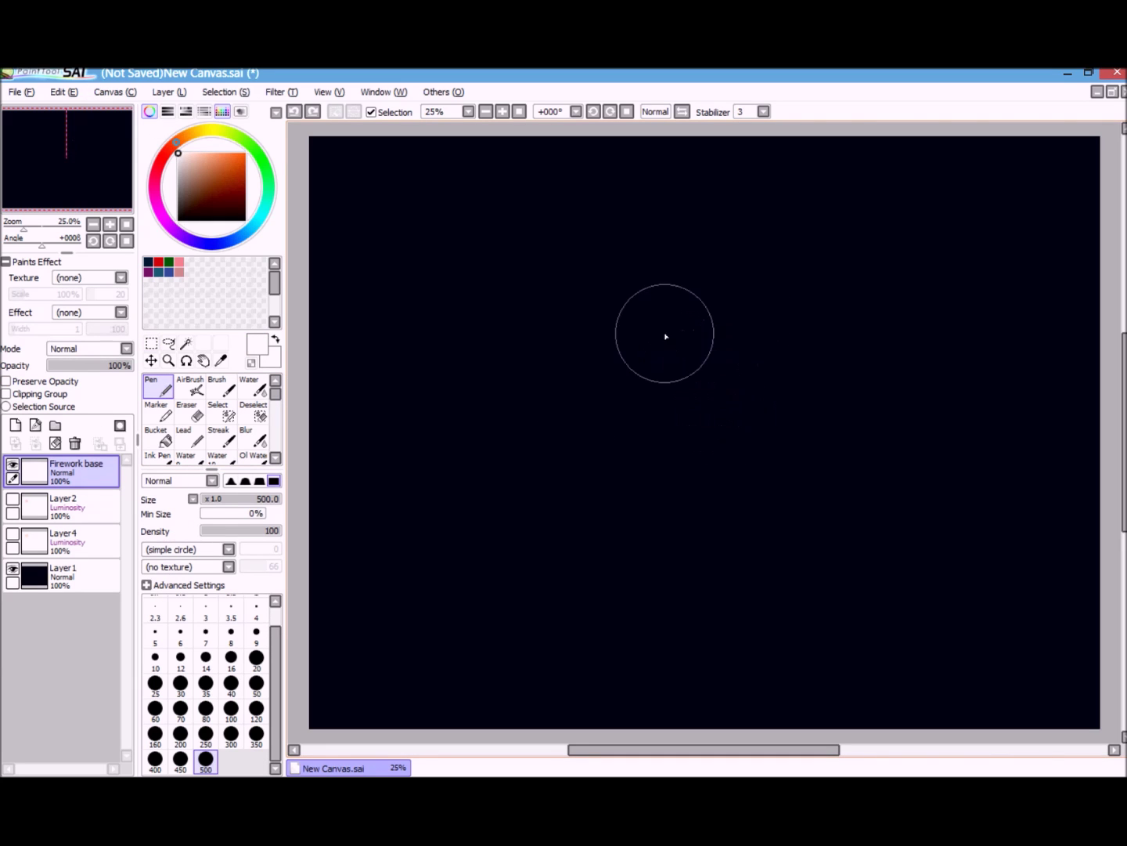
pyautogui.click(206, 682)
pyautogui.moveTo(718, 377); pyautogui.dragTo(714, 376)
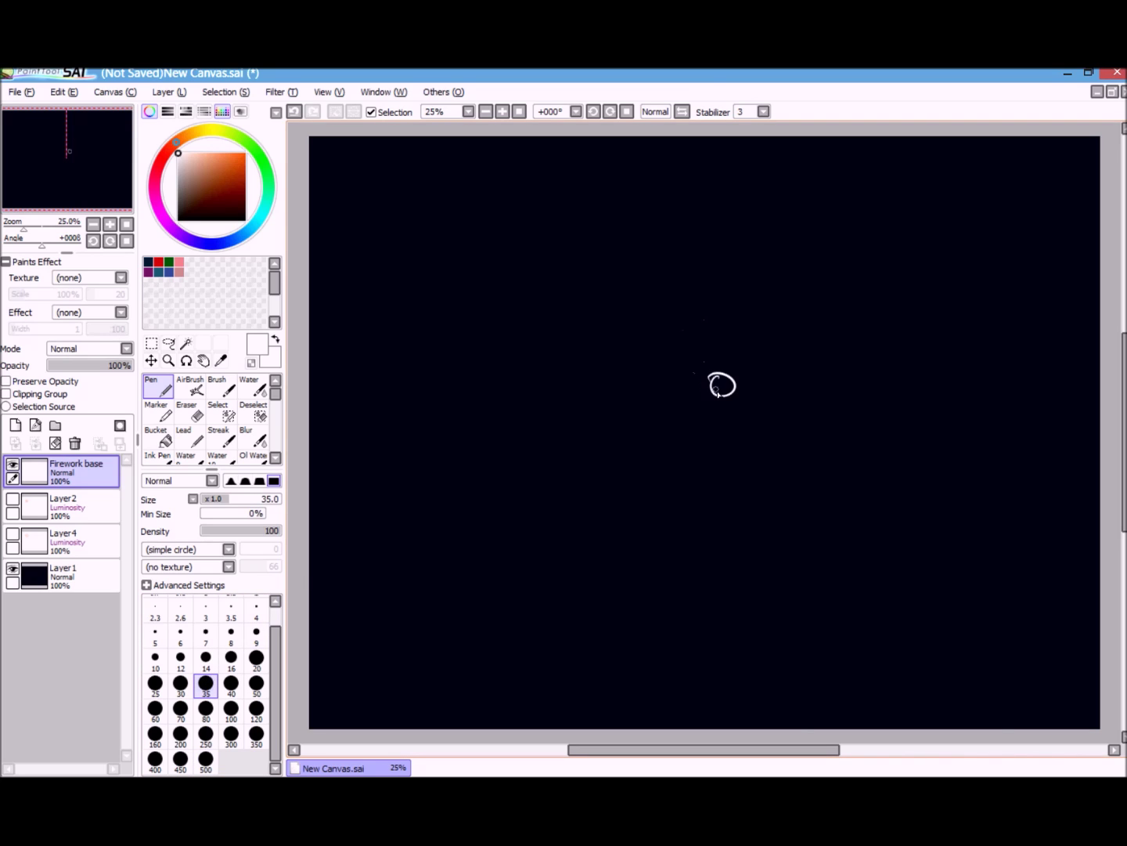
pyautogui.hotkey('ctrl', 'z')
pyautogui.click(109, 223)
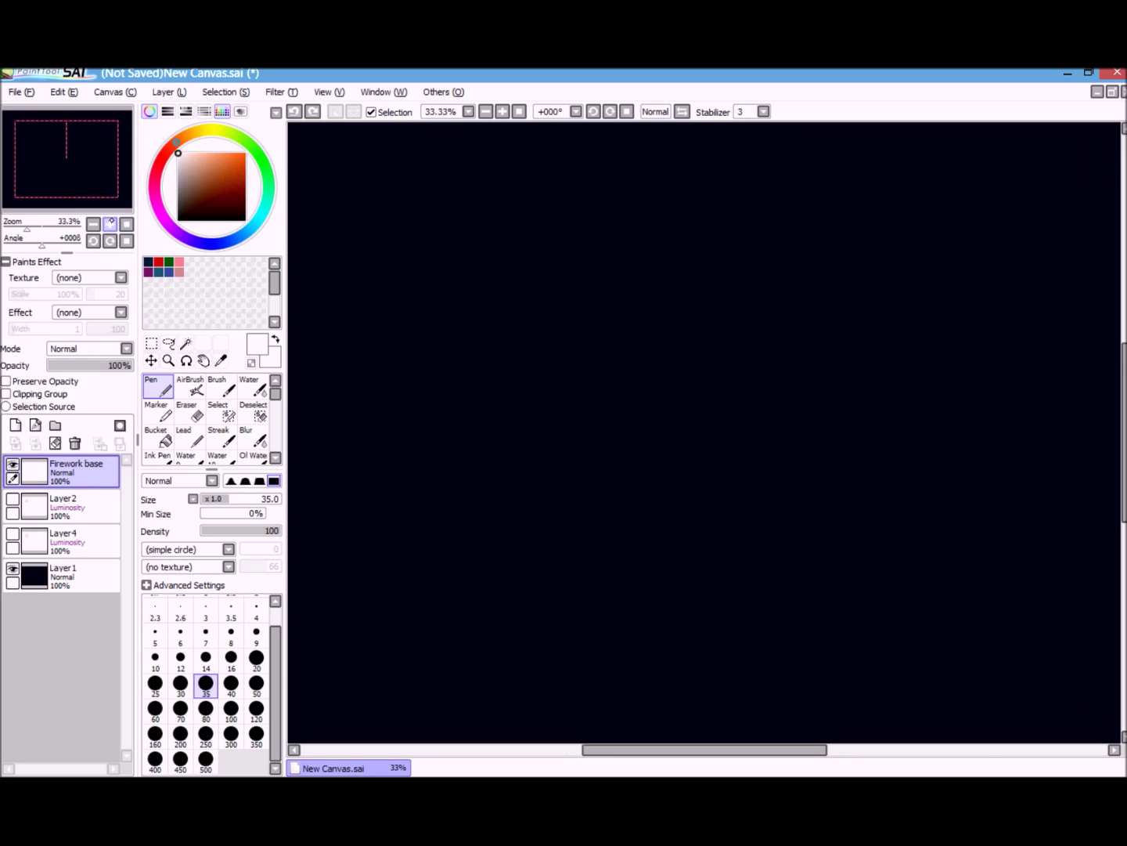
pyautogui.click(109, 224)
pyautogui.moveTo(709, 343)
pyautogui.mouseDown()
pyautogui.moveTo(698, 367)
pyautogui.moveTo(730, 349)
pyautogui.moveTo(706, 352)
pyautogui.moveTo(661, 322)
pyautogui.moveTo(645, 366)
pyautogui.moveTo(673, 411)
pyautogui.moveTo(744, 419)
pyautogui.moveTo(783, 371)
pyautogui.moveTo(769, 308)
pyautogui.moveTo(695, 285)
pyautogui.moveTo(660, 314)
pyautogui.moveTo(659, 372)
pyautogui.mouseUp()
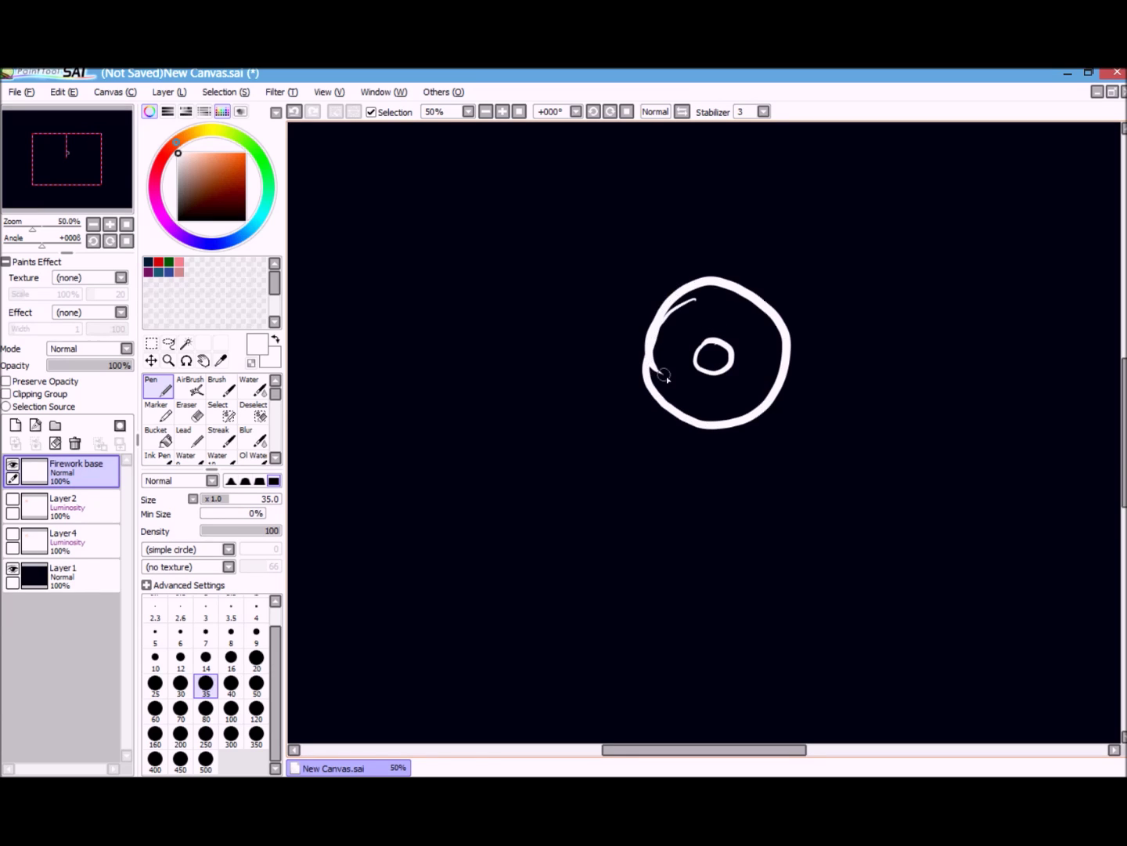
# - Lower the opacity of the Firework base layer to 72%
pyautogui.click(126, 225)
pyautogui.click(110, 223)
pyautogui.click(109, 224)
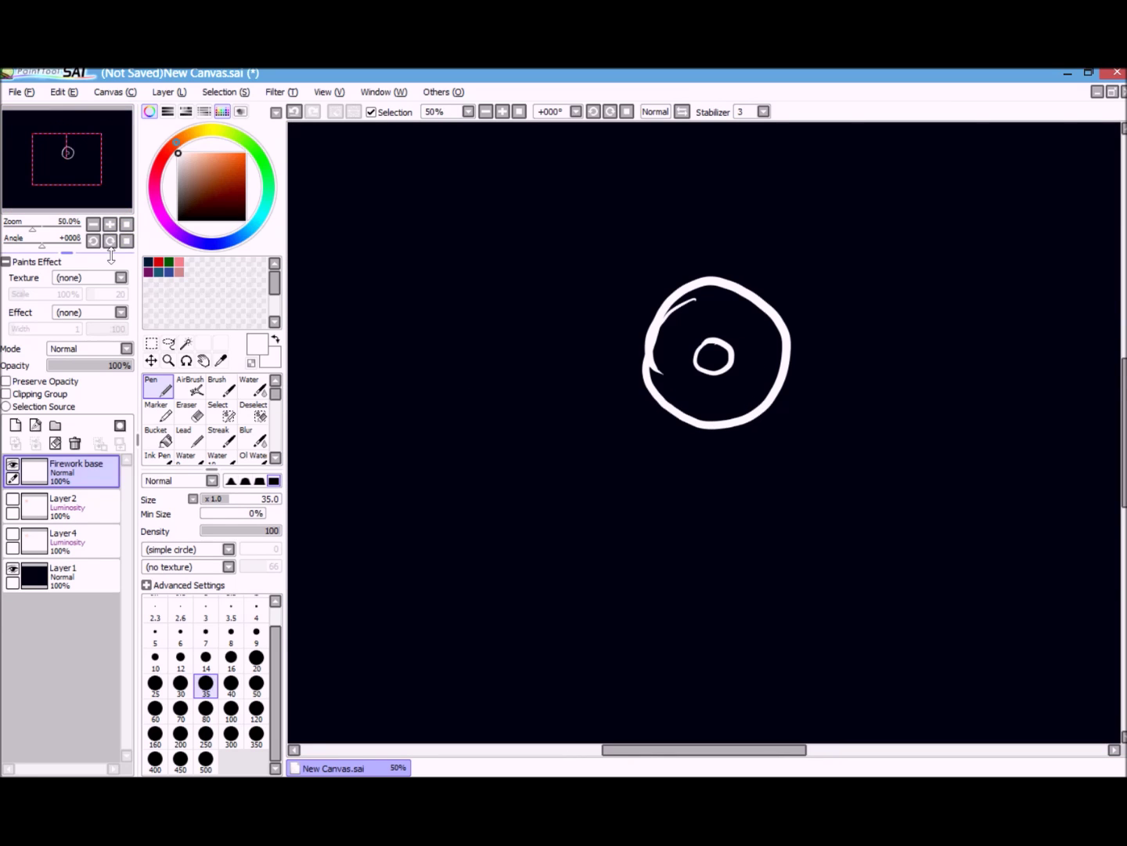
pyautogui.moveTo(1123, 384); pyautogui.dragTo(1122, 370)
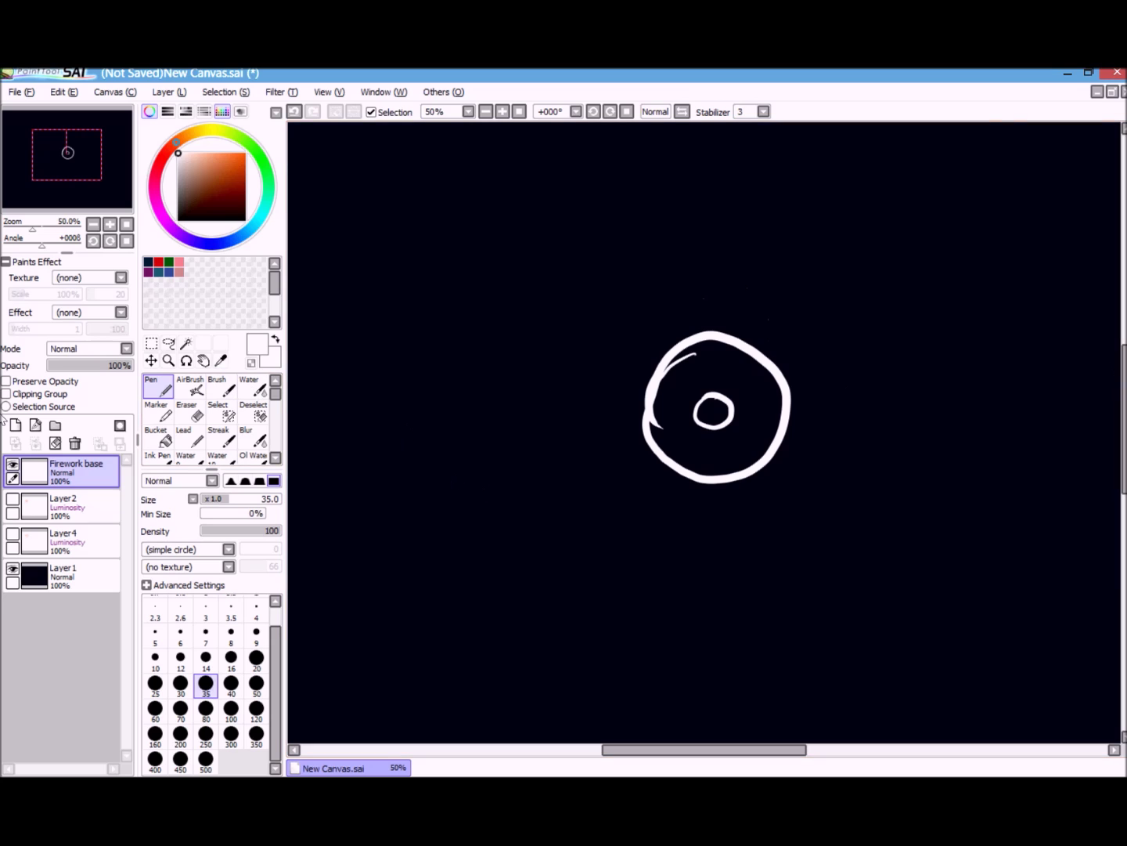
pyautogui.click(118, 364)
pyautogui.click(109, 365)
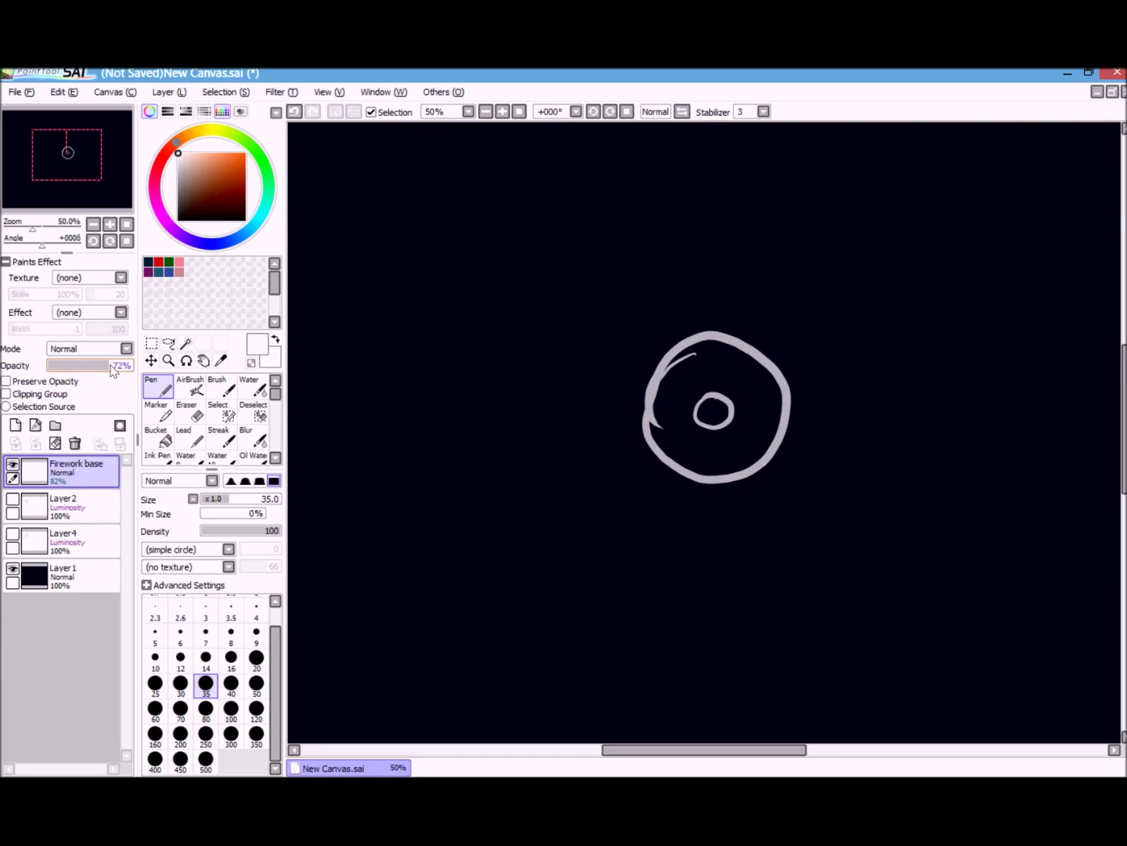
# - Add a new normal layer above Firework base and set its blending mode to Luminosity
pyautogui.click(127, 225)
pyautogui.click(109, 224)
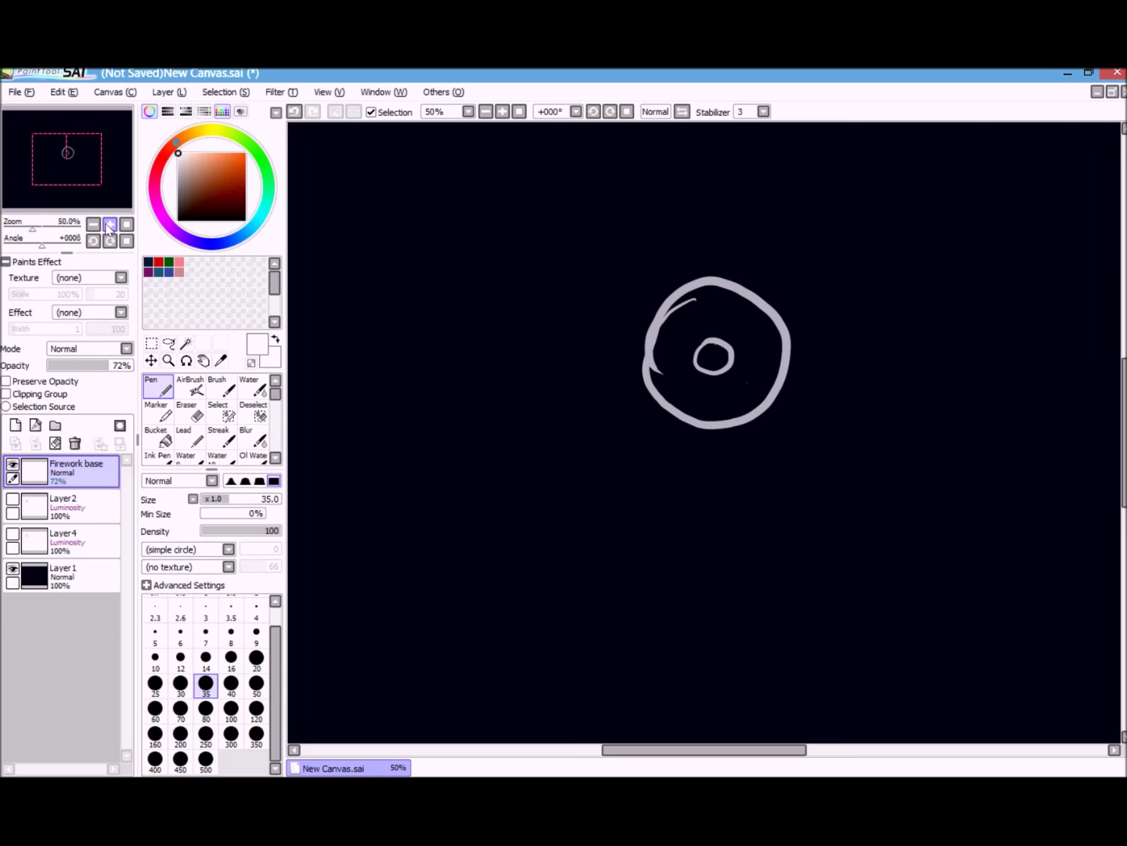
pyautogui.click(35, 425)
pyautogui.click(75, 442)
pyautogui.click(14, 425)
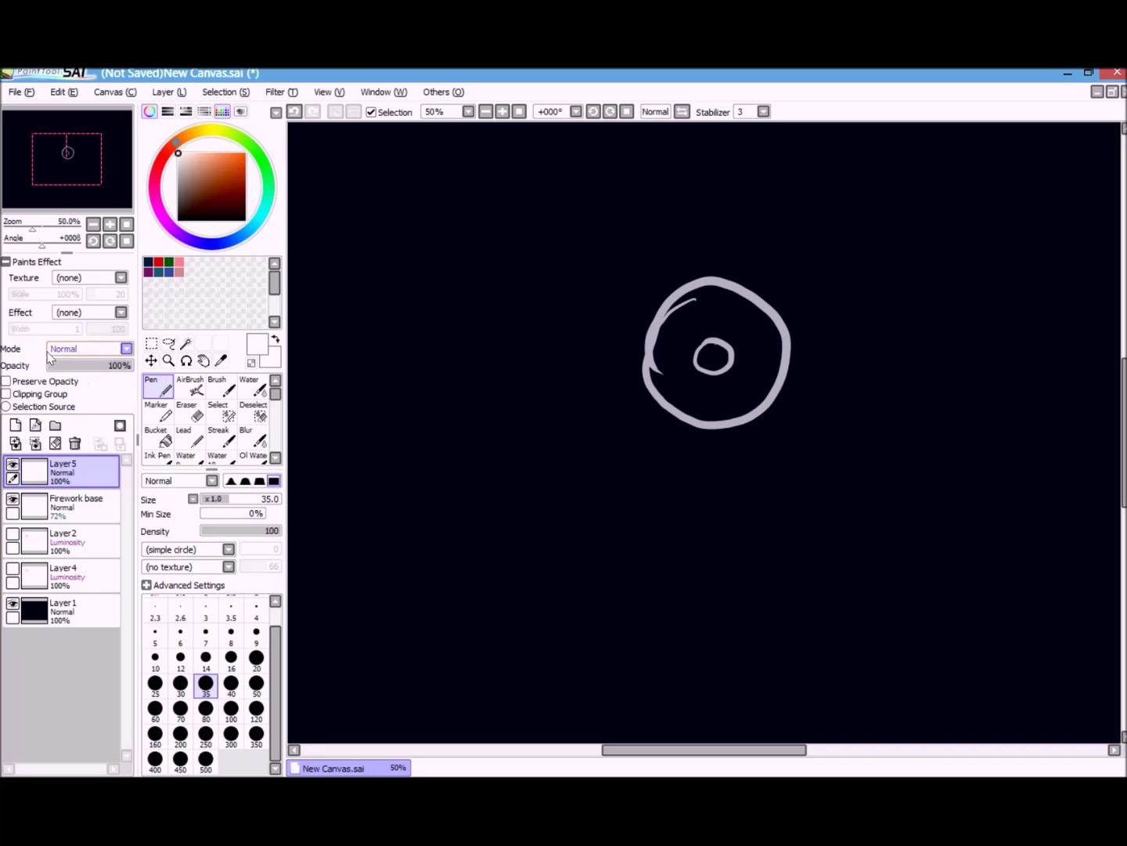
pyautogui.click(70, 349)
pyautogui.click(70, 350)
pyautogui.click(70, 350)
pyautogui.click(78, 411)
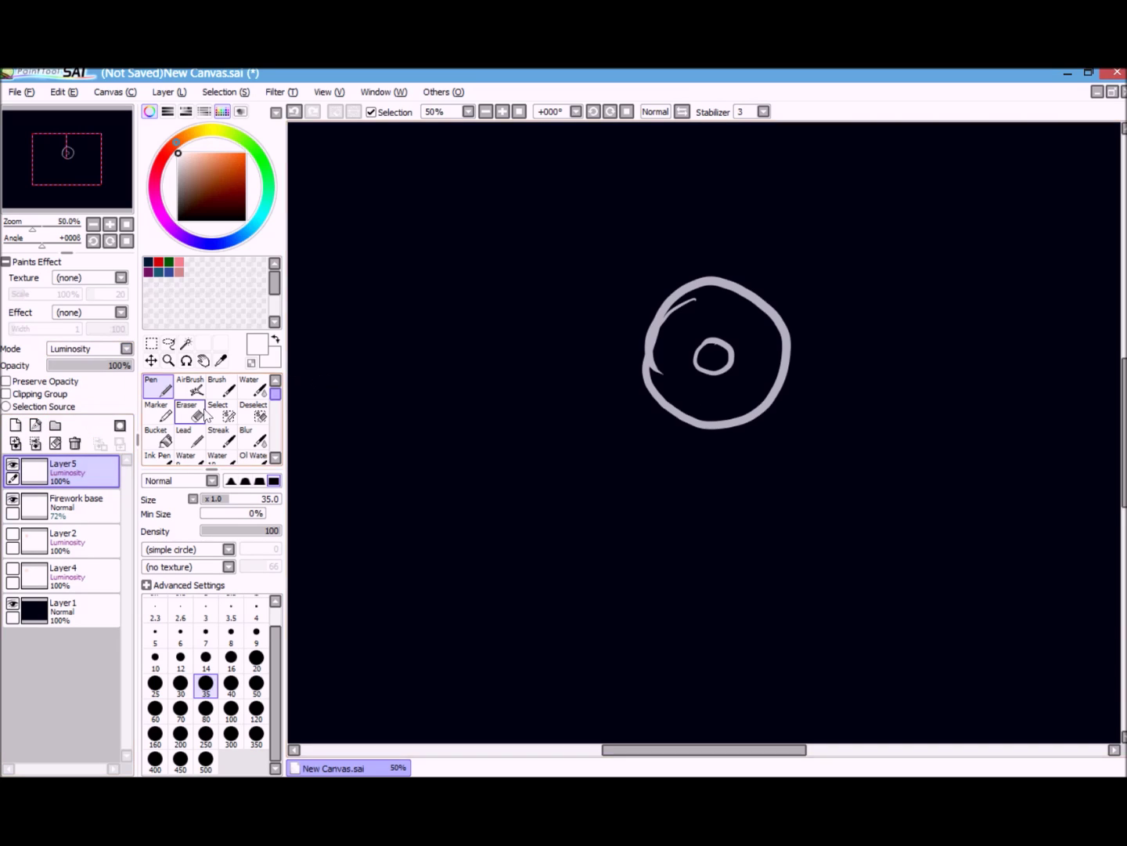
# - Switch to the Brush tool and set its size to 20
pyautogui.click(123, 223)
pyautogui.click(109, 224)
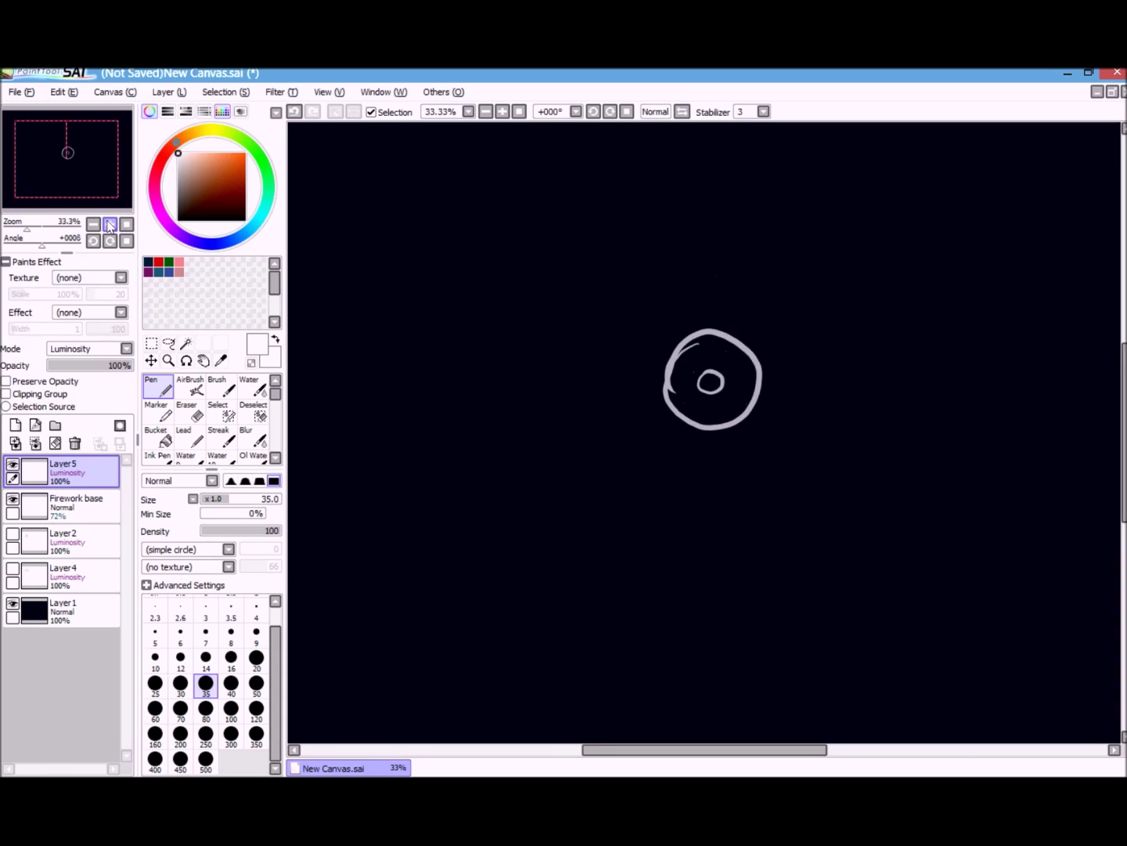
pyautogui.click(110, 224)
pyautogui.click(109, 225)
pyautogui.click(223, 388)
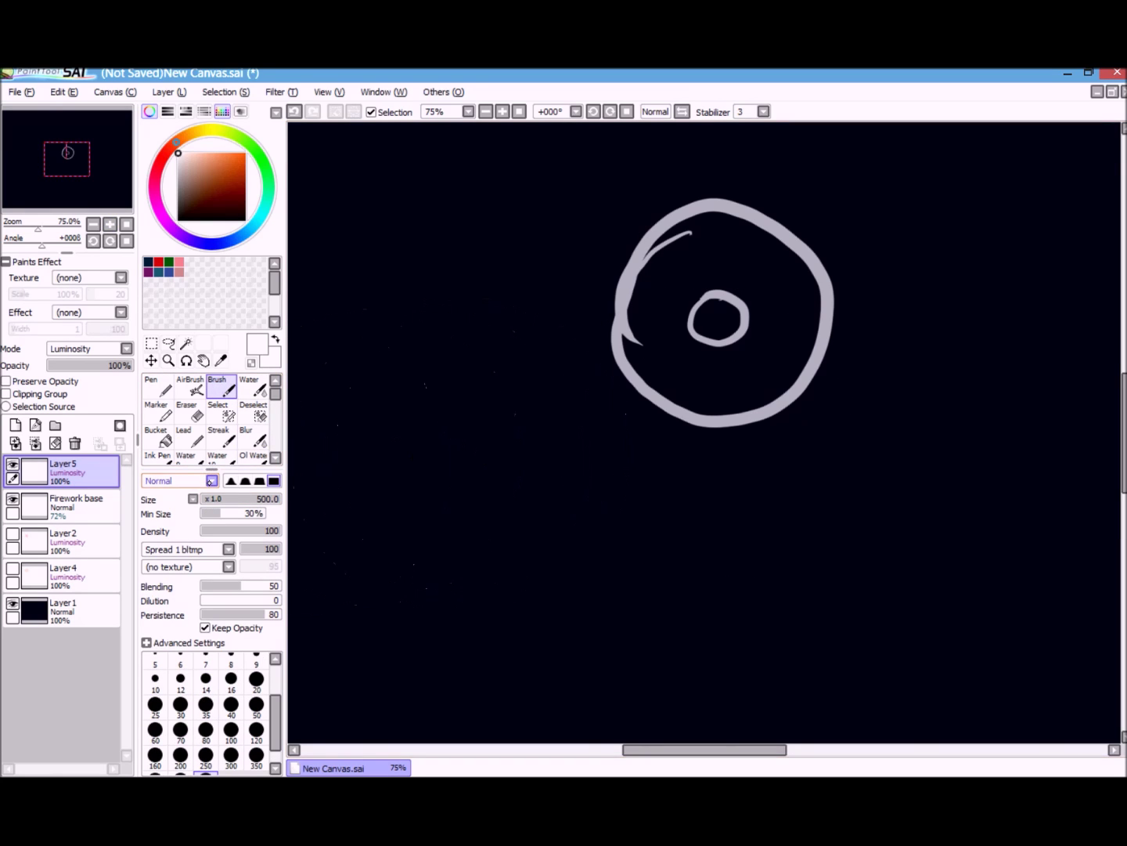
pyautogui.moveTo(266, 499); pyautogui.dragTo(215, 498)
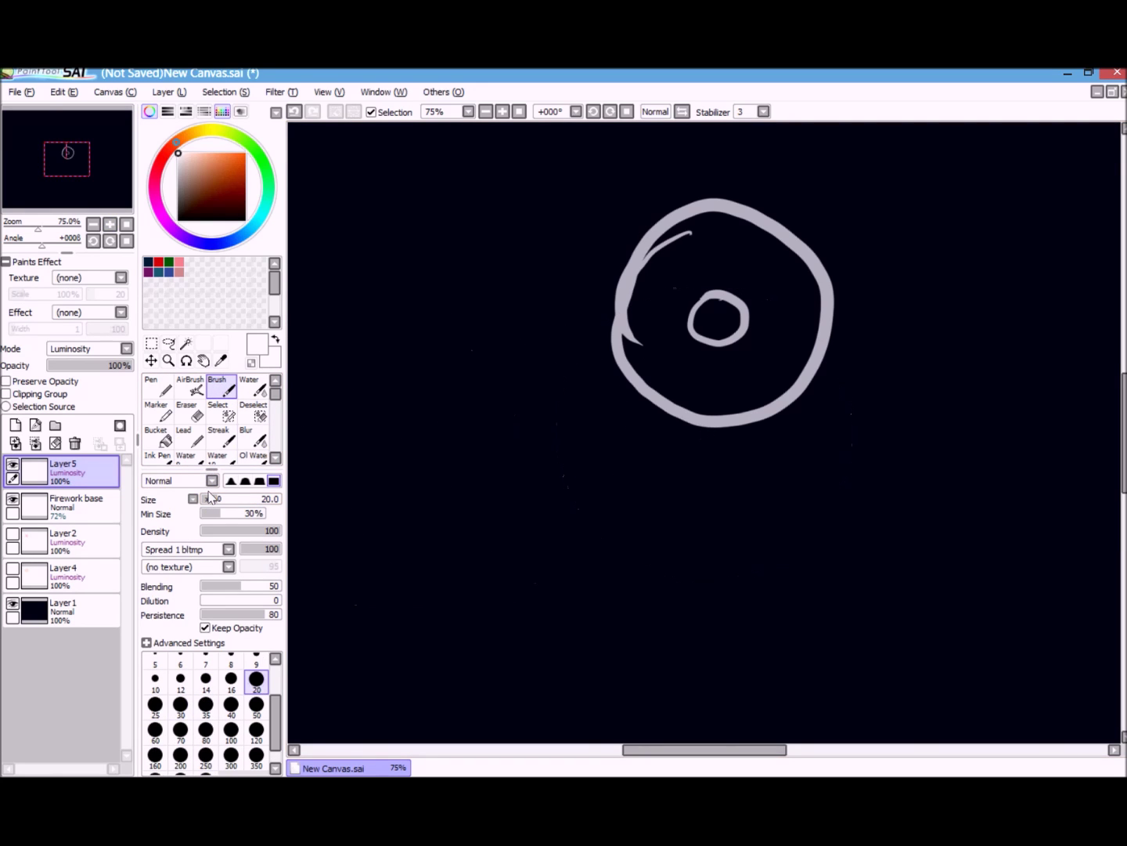
# - Browse the available brush shapes and choose Spread 1 bltmp
pyautogui.click(201, 552)
pyautogui.moveTo(230, 589)
pyautogui.mouseDown()
pyautogui.moveTo(226, 659)
pyautogui.moveTo(230, 570)
pyautogui.mouseUp()
pyautogui.scroll(-5, 230, 580)
pyautogui.scroll(5, 231, 588)
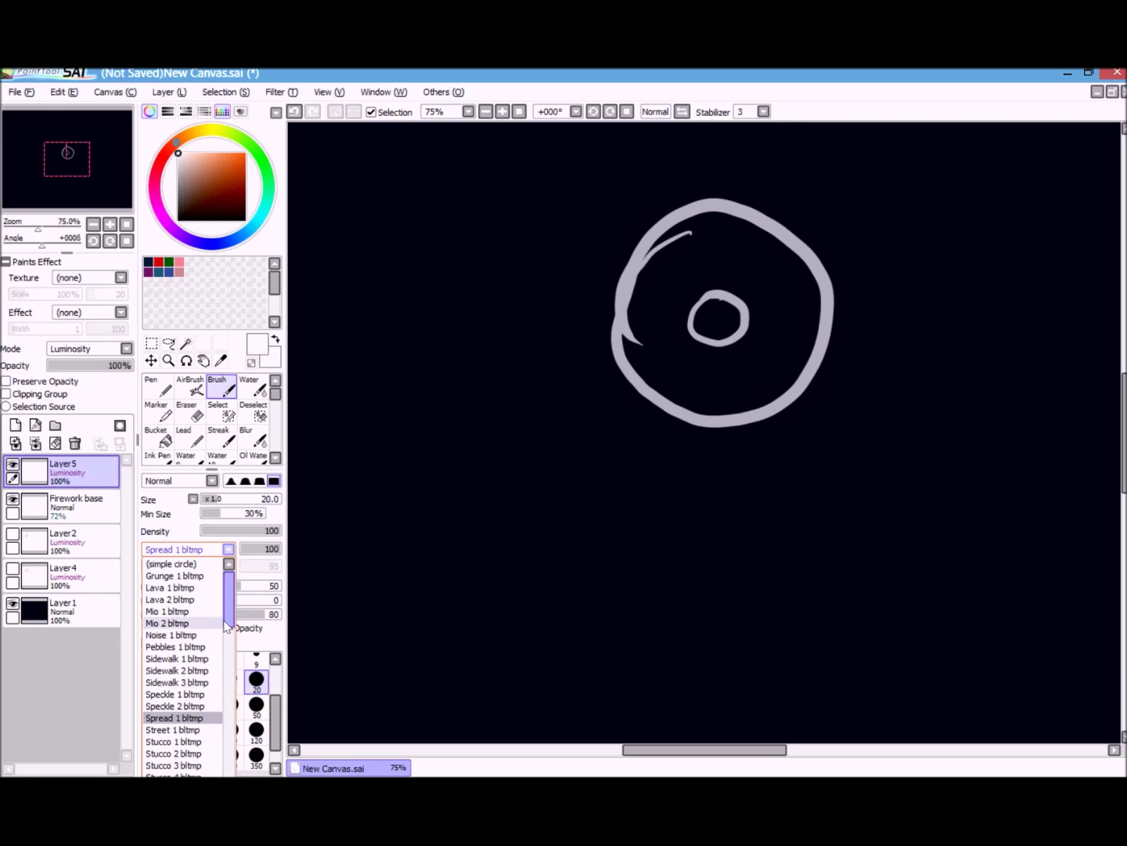
pyautogui.scroll(-1, 235, 619)
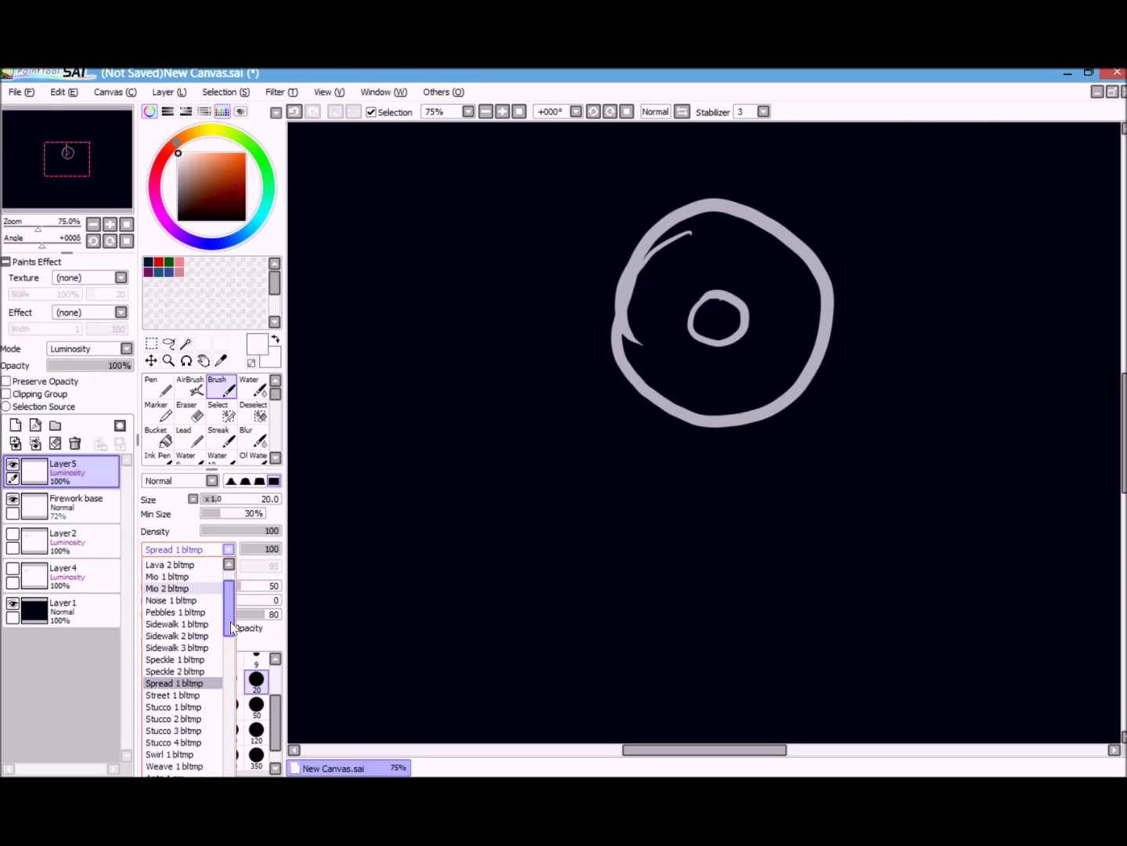
pyautogui.click(197, 683)
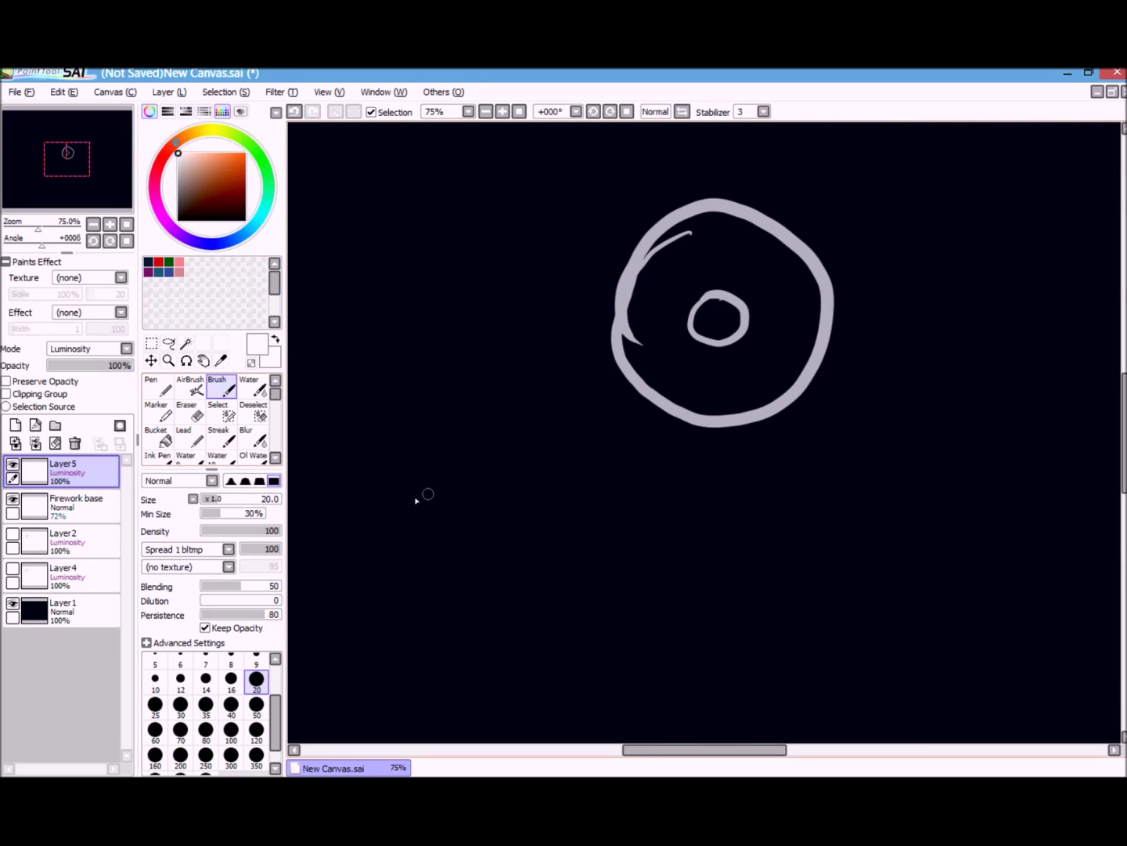
pyautogui.moveTo(567, 194); pyautogui.dragTo(715, 312)
pyautogui.hotkey('ctrl', 'z')
pyautogui.click(206, 729)
pyautogui.click(125, 223)
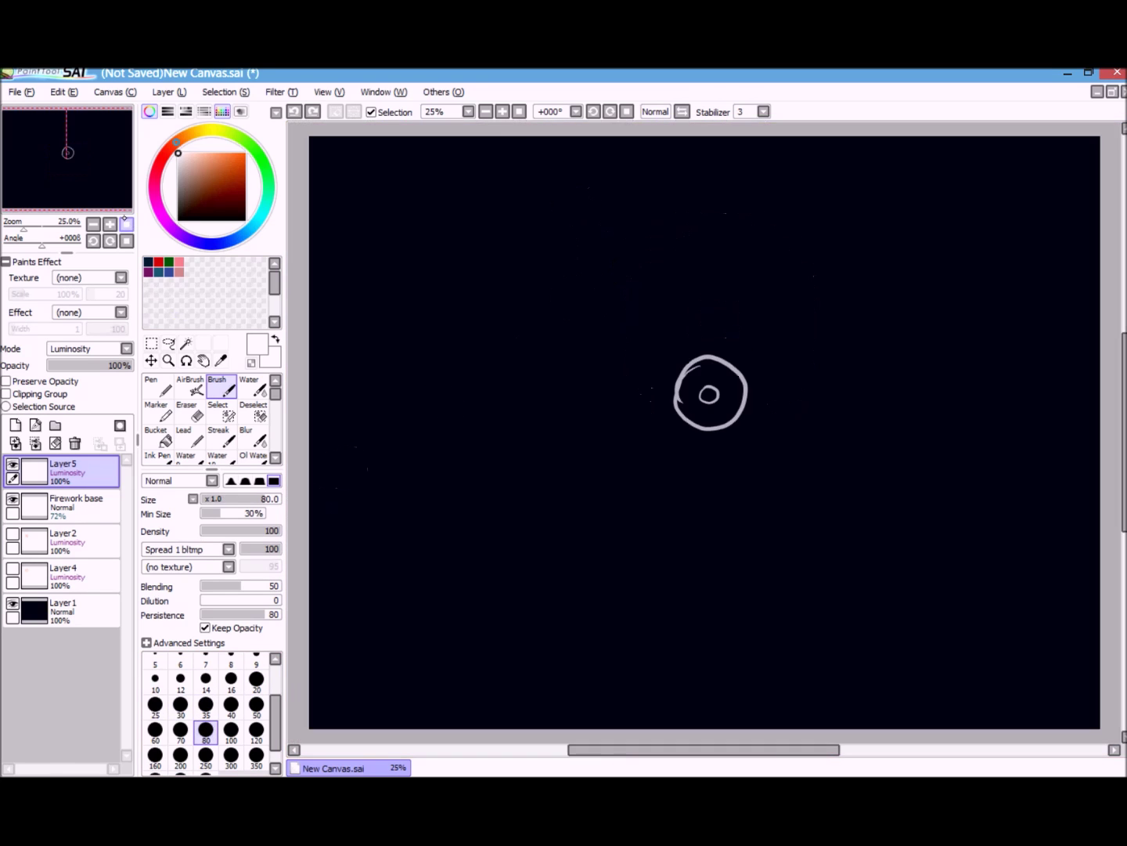
pyautogui.click(110, 223)
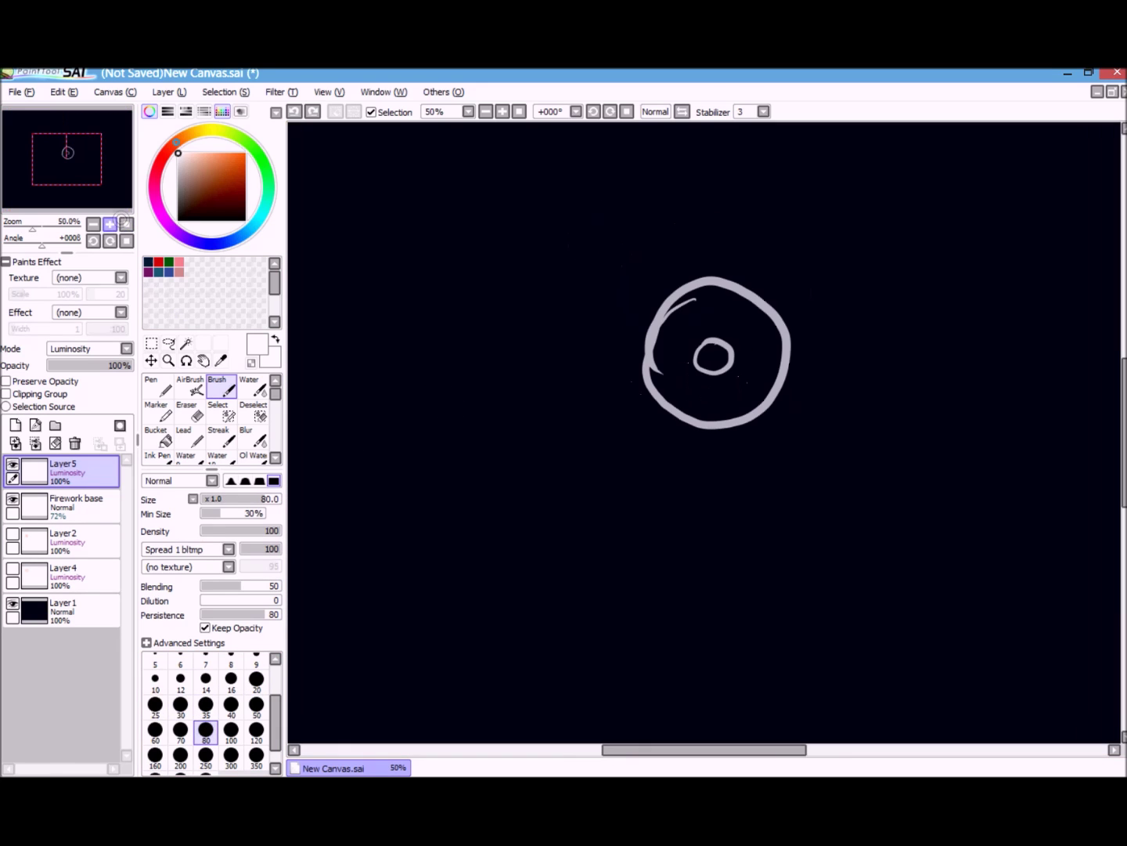
# - Set the brush size to 35
pyautogui.click(205, 704)
pyautogui.click(93, 224)
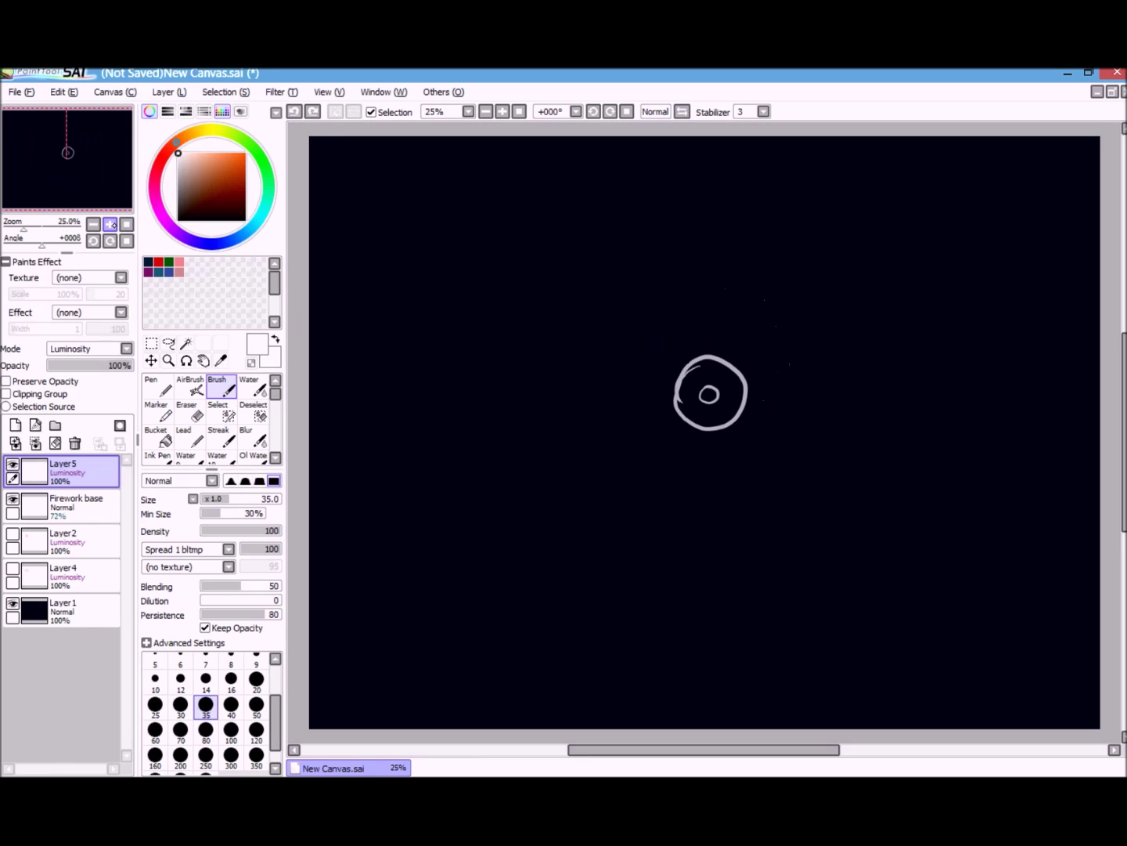
pyautogui.click(110, 224)
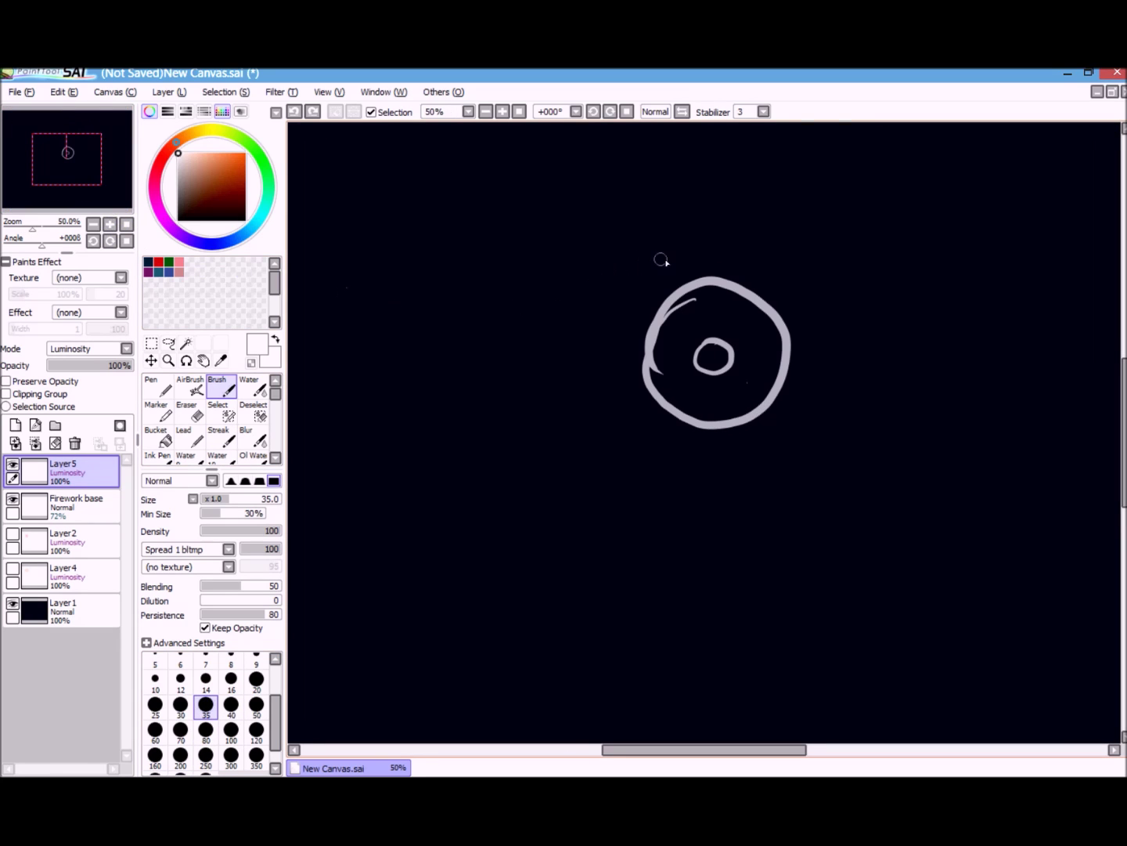
pyautogui.moveTo(749, 201); pyautogui.dragTo(722, 333)
pyautogui.hotkey('ctrl', 'z')
pyautogui.moveTo(753, 187); pyautogui.dragTo(719, 350)
pyautogui.hotkey('ctrl', 'z')
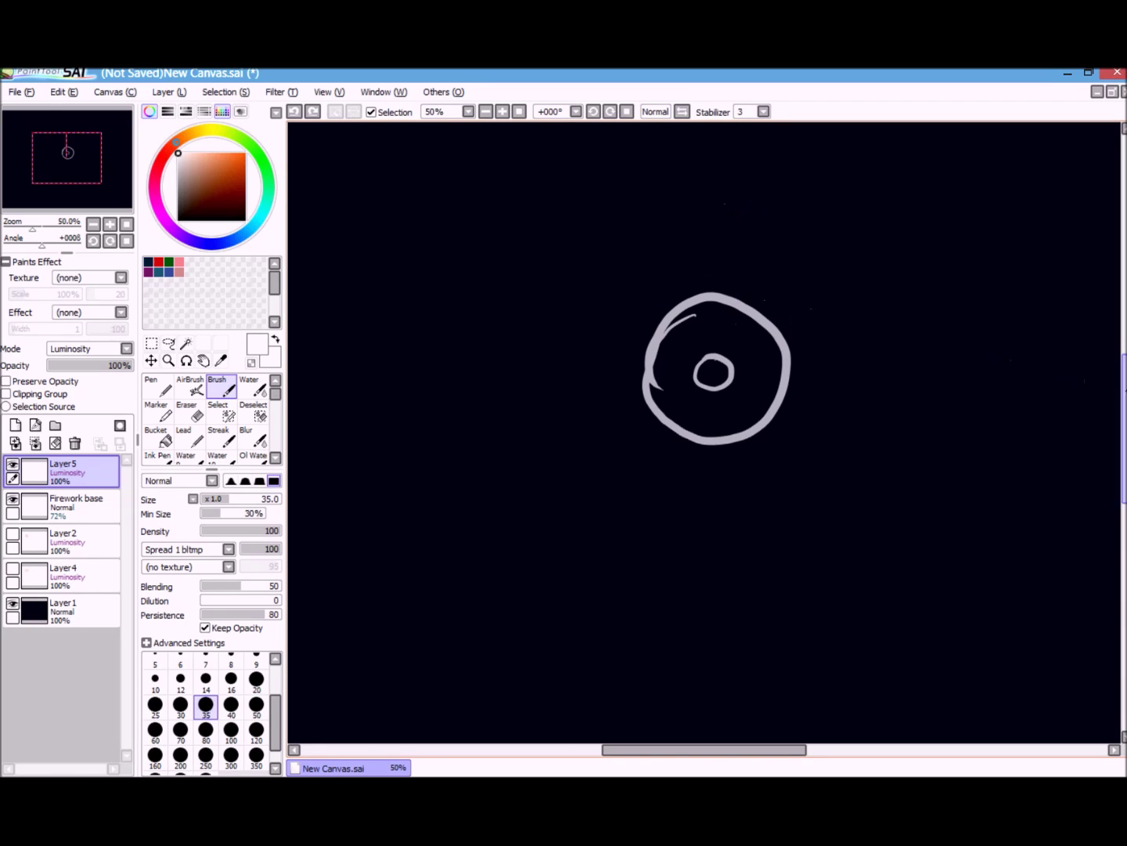
# - Paint two tapering white streaks on the Luminosity layer, from above the outer circle inward toward the small centre circle
pyautogui.scroll(3, 1087, 340)
pyautogui.moveTo(726, 404); pyautogui.dragTo(715, 537)
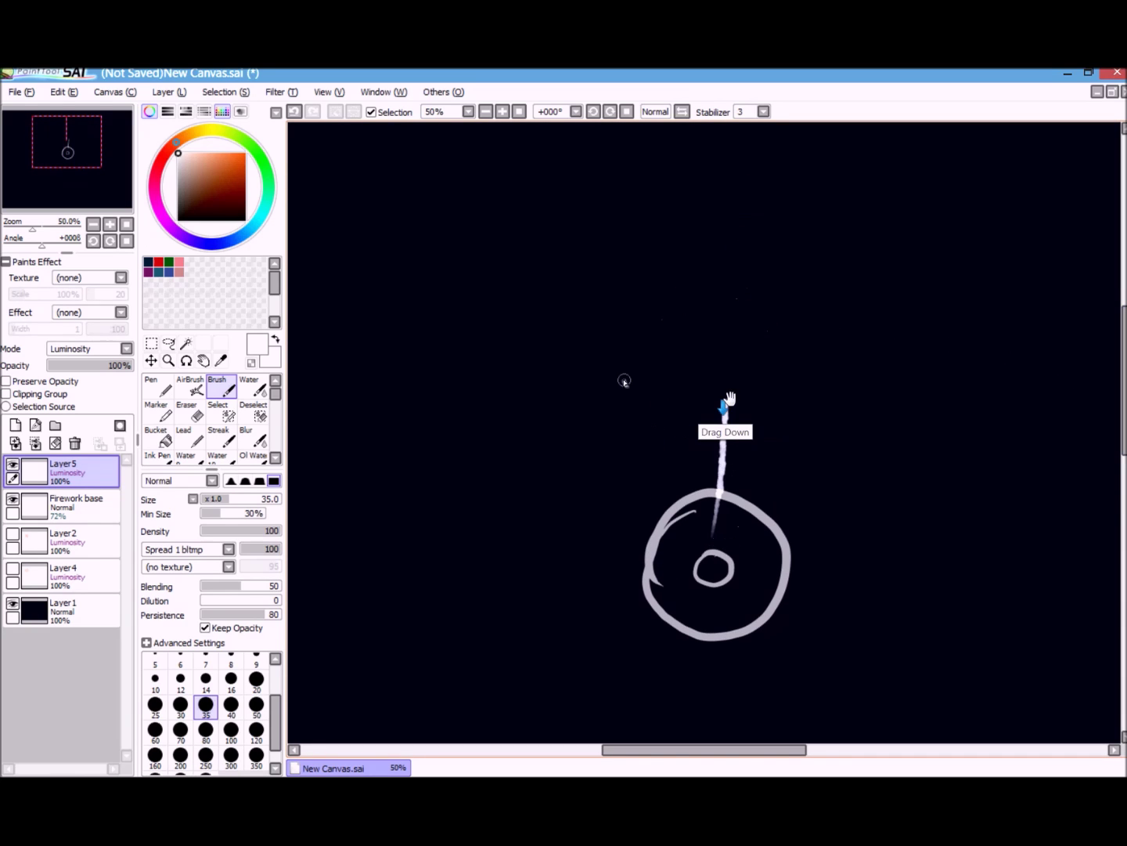
pyautogui.moveTo(624, 381); pyautogui.dragTo(700, 557)
pyautogui.click(126, 224)
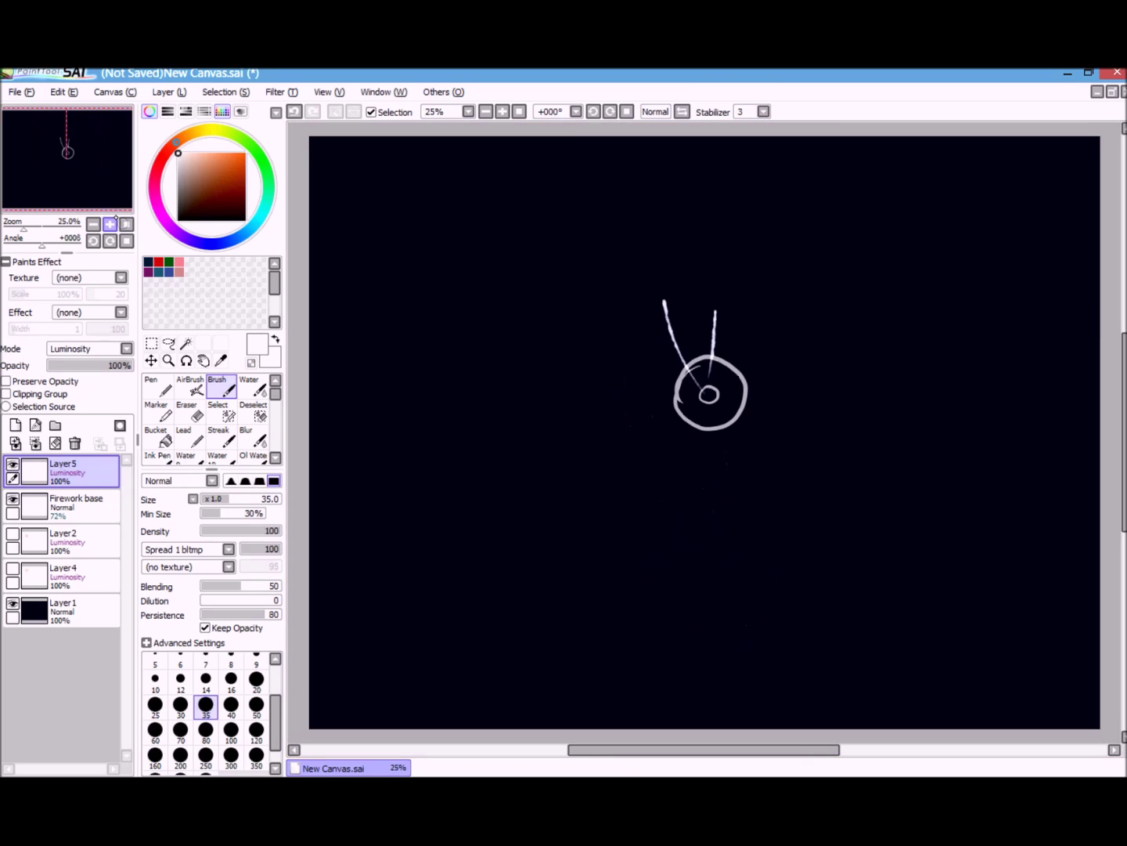
# - Undo the trial streaks on the Luminosity layer so only the two guide circles remain
pyautogui.moveTo(661, 215)
pyautogui.mouseDown()
pyautogui.moveTo(892, 393)
pyautogui.moveTo(576, 237)
pyautogui.mouseUp()
pyautogui.hotkey('ctrl', 'z')
pyautogui.hotkey('ctrl', 'z')
pyautogui.click(109, 224)
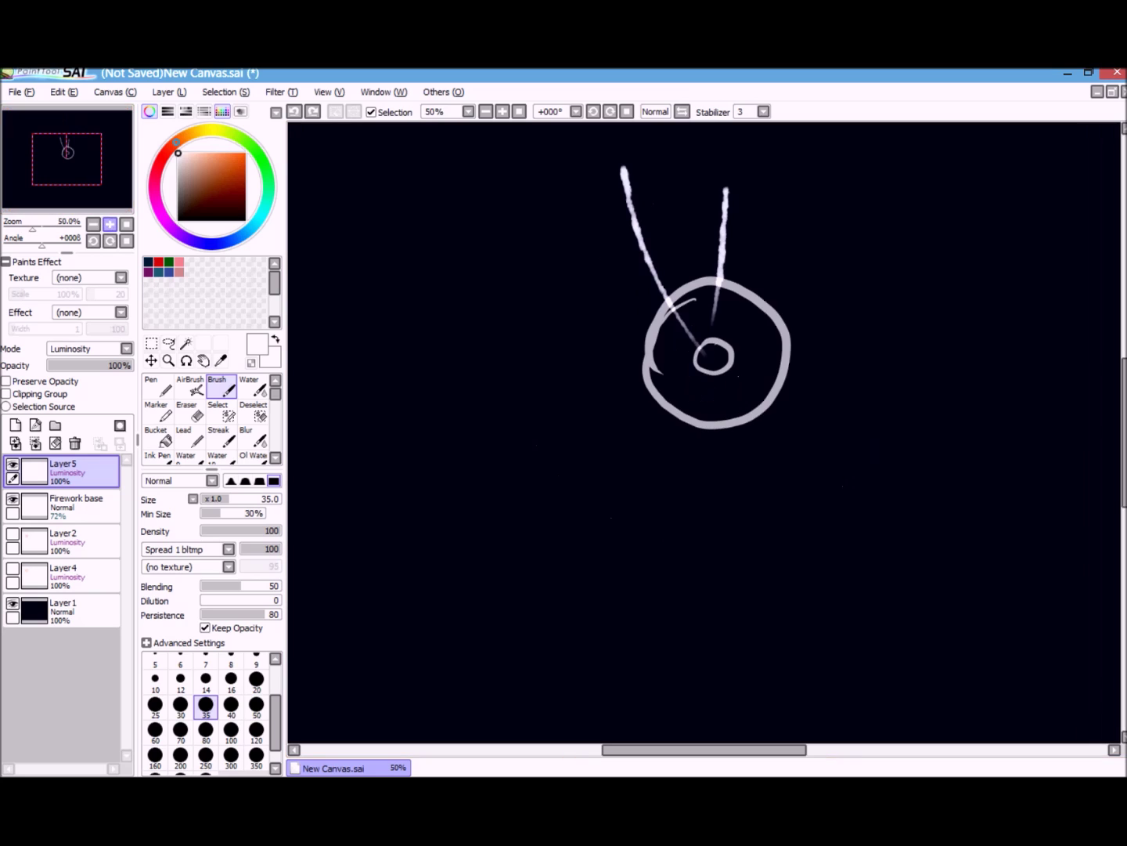
pyautogui.scroll(3, 1098, 398)
pyautogui.hotkey('ctrl', 'z')
pyautogui.hotkey('ctrl', 'z')
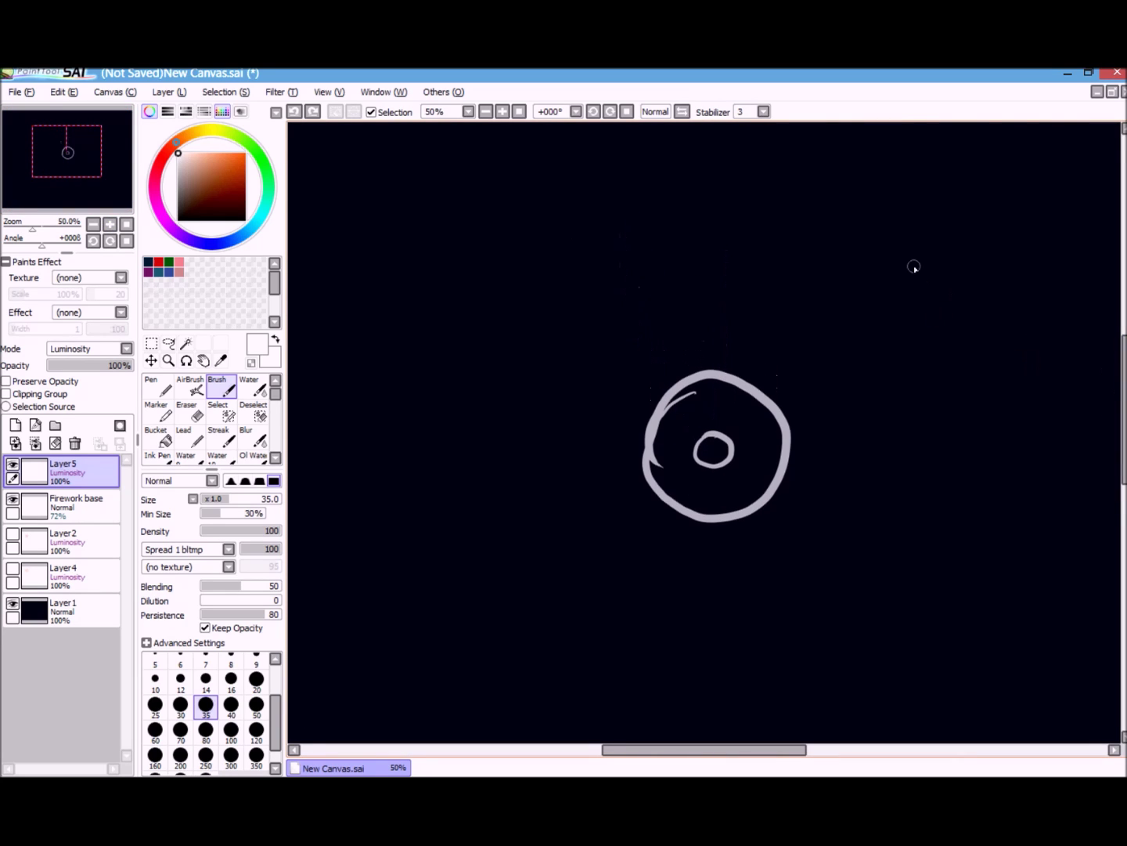
# - Paint two short tapering streaks from above the outer circle inward to the small centre circle, one on each side of vertical
pyautogui.moveTo(749, 284); pyautogui.dragTo(716, 437)
pyautogui.hotkey('ctrl', 'z')
pyautogui.moveTo(740, 296)
pyautogui.mouseDown()
pyautogui.moveTo(708, 428)
pyautogui.moveTo(721, 443)
pyautogui.mouseUp()
pyautogui.hotkey('ctrl', 'z')
pyautogui.moveTo(637, 320); pyautogui.dragTo(702, 433)
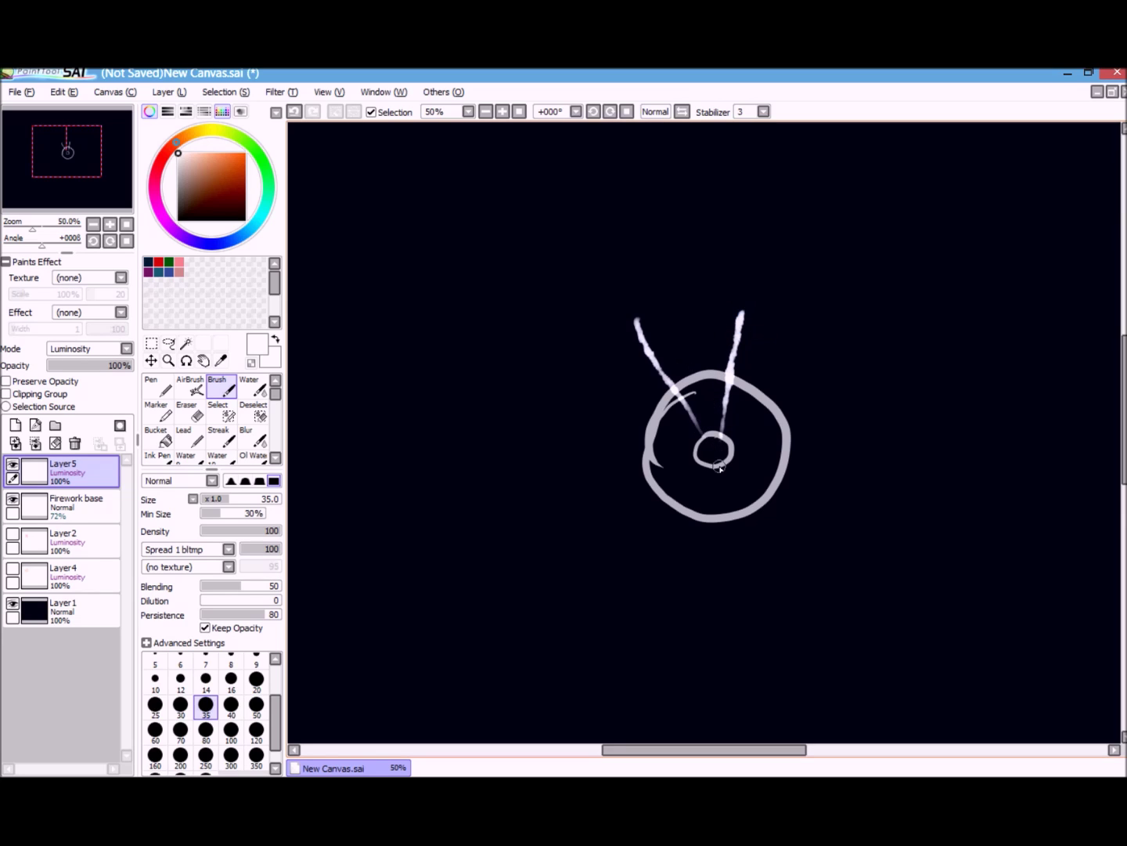
# - Paint further tapering streaks inward to the centre circle from the left, right and lower sides, spacing them around the guide
pyautogui.moveTo(588, 495); pyautogui.dragTo(708, 453)
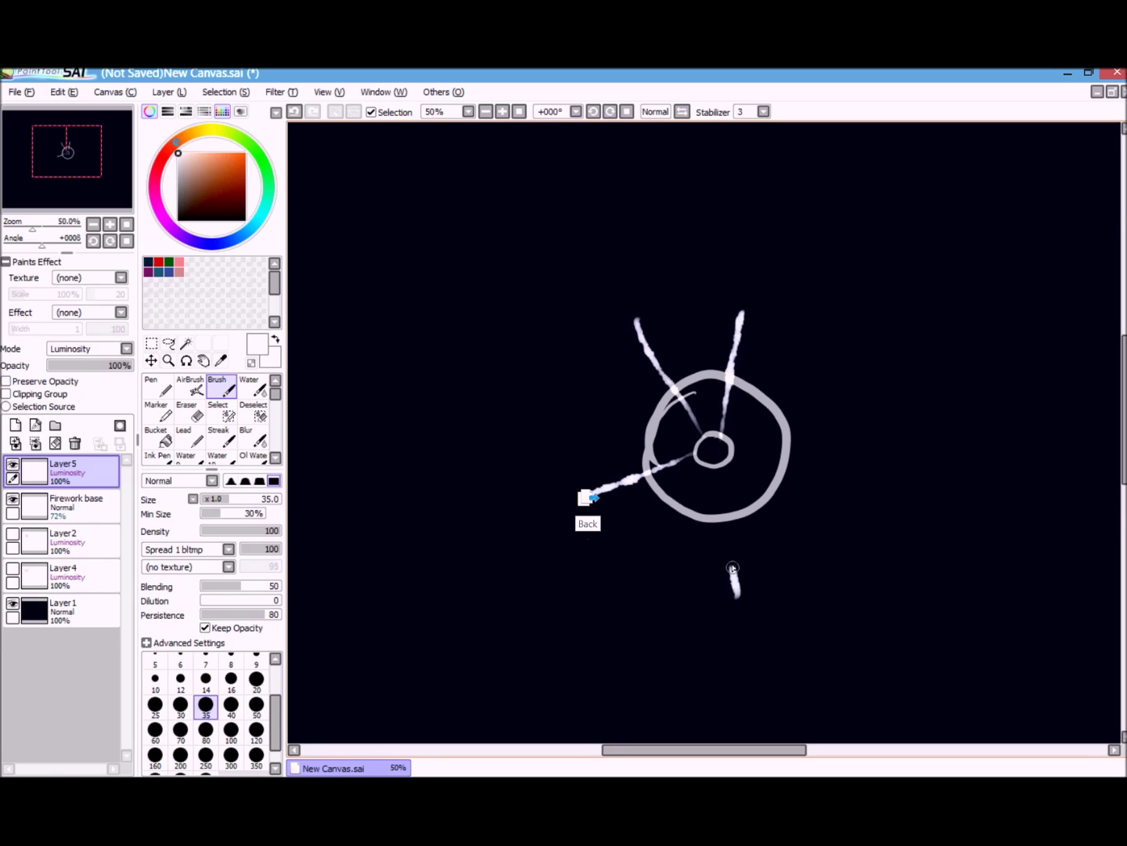
pyautogui.moveTo(736, 595); pyautogui.dragTo(712, 447)
pyautogui.hotkey('ctrl', 'z')
pyautogui.moveTo(890, 374); pyautogui.dragTo(735, 440)
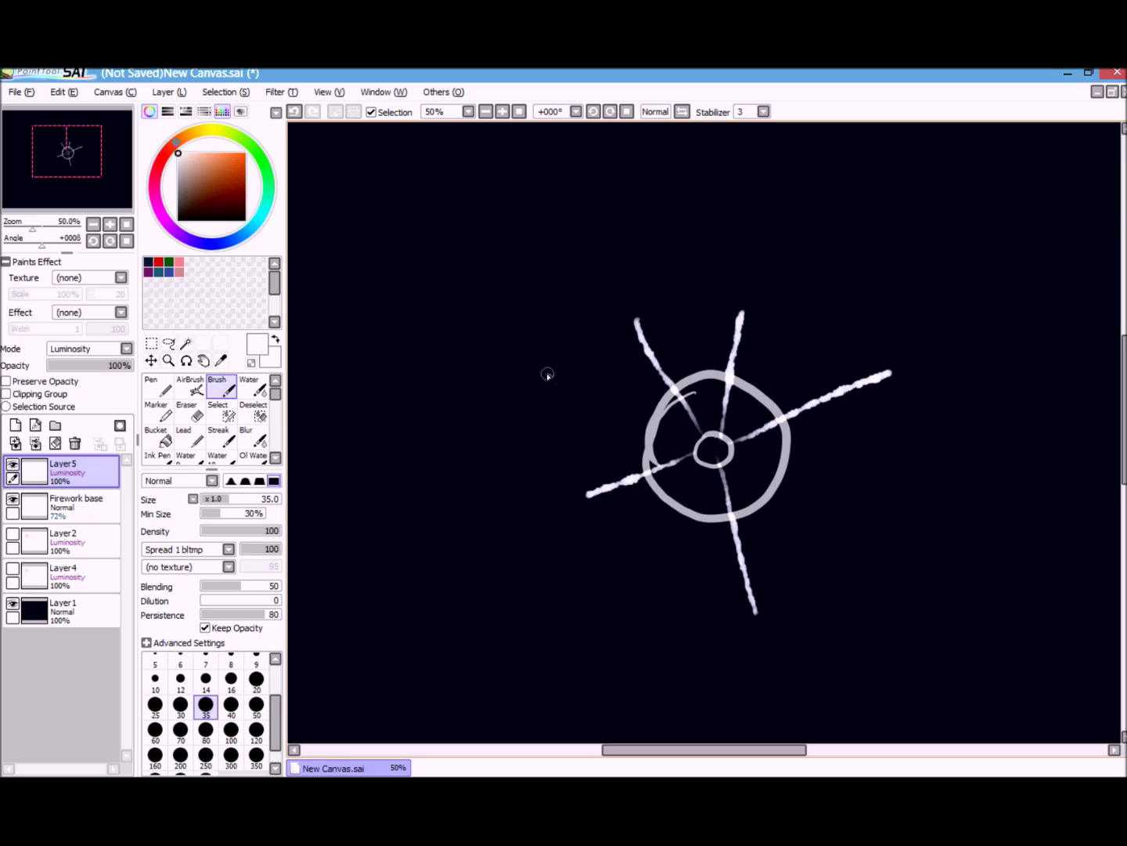
pyautogui.moveTo(548, 377); pyautogui.dragTo(677, 429)
pyautogui.moveTo(641, 613)
pyautogui.mouseDown()
pyautogui.moveTo(711, 455)
pyautogui.moveTo(906, 517)
pyautogui.mouseUp()
pyautogui.hotkey('ctrl', 'z')
# - Paint three longer rays toward the centre circle, from the upper right, the top and the upper left
pyautogui.moveTo(843, 264); pyautogui.dragTo(721, 458)
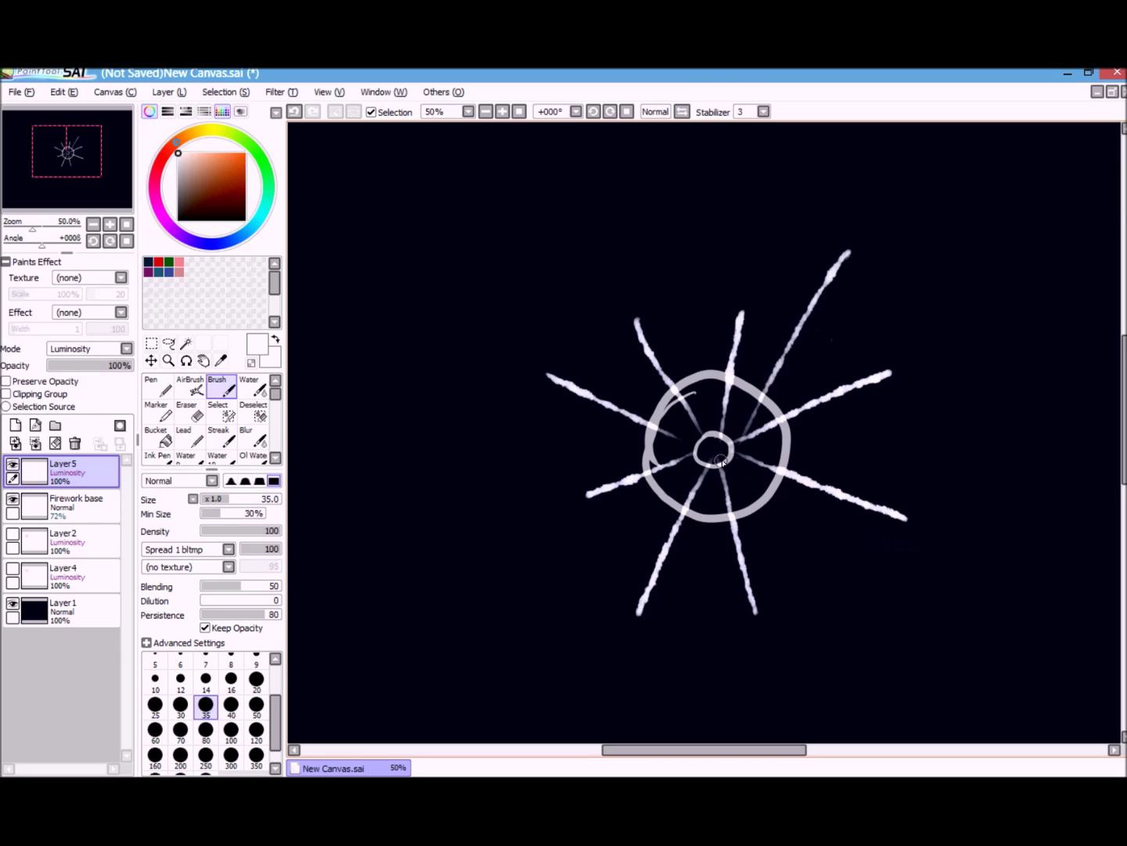
pyautogui.hotkey('ctrl', 'z')
pyautogui.moveTo(844, 264); pyautogui.dragTo(721, 453)
pyautogui.moveTo(673, 193); pyautogui.dragTo(714, 450)
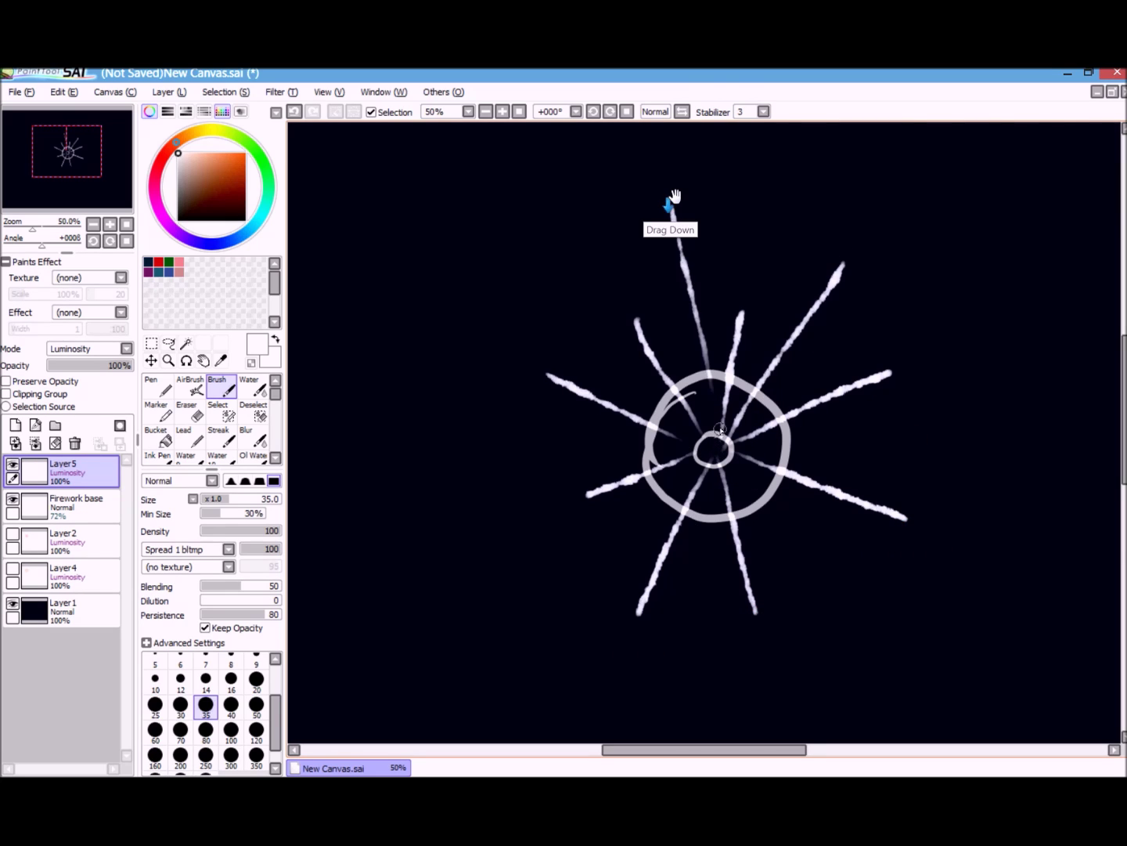
pyautogui.hotkey('ctrl', 'z')
pyautogui.moveTo(674, 191); pyautogui.dragTo(716, 461)
pyautogui.moveTo(509, 269); pyautogui.dragTo(699, 457)
pyautogui.hotkey('ctrl', 'z')
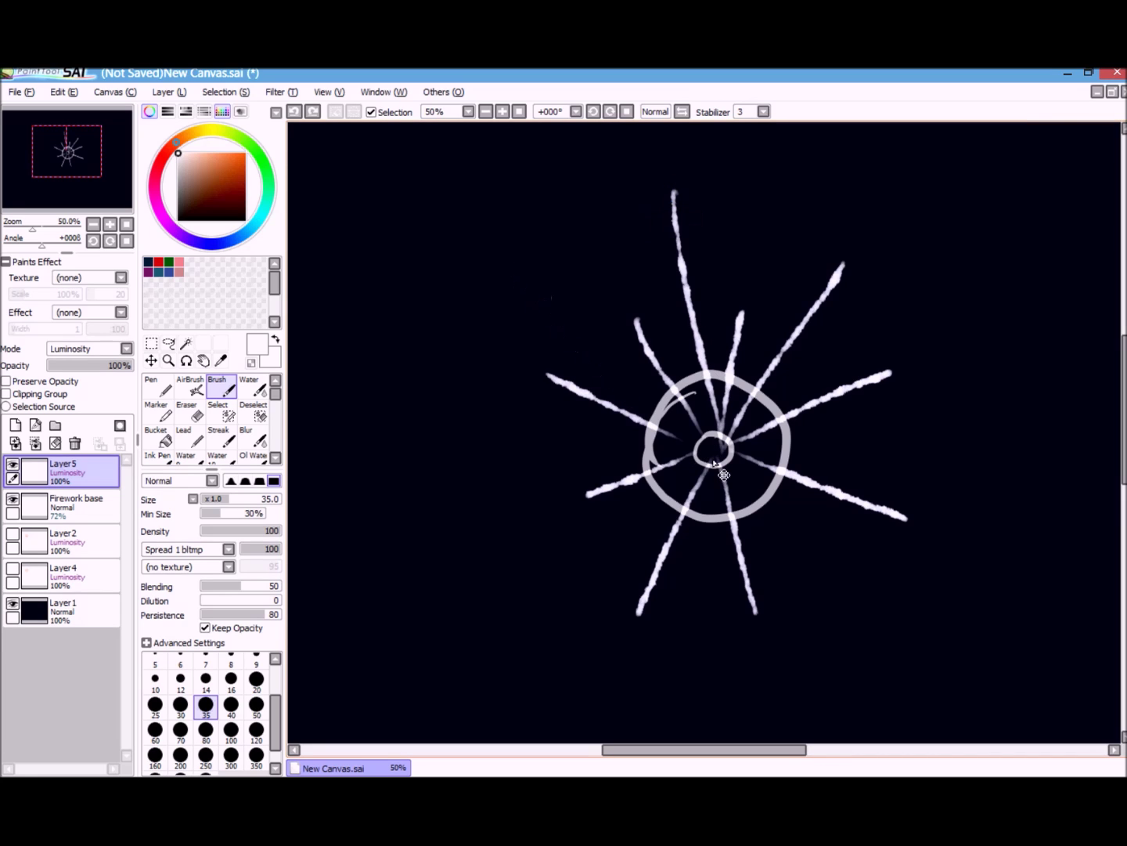
pyautogui.moveTo(500, 263); pyautogui.dragTo(708, 442)
# - Paint long rays toward the centre from the left, lower left, bottom, lower right and right to complete the outer ring
pyautogui.moveTo(463, 452); pyautogui.dragTo(701, 451)
pyautogui.moveTo(497, 640); pyautogui.dragTo(680, 481)
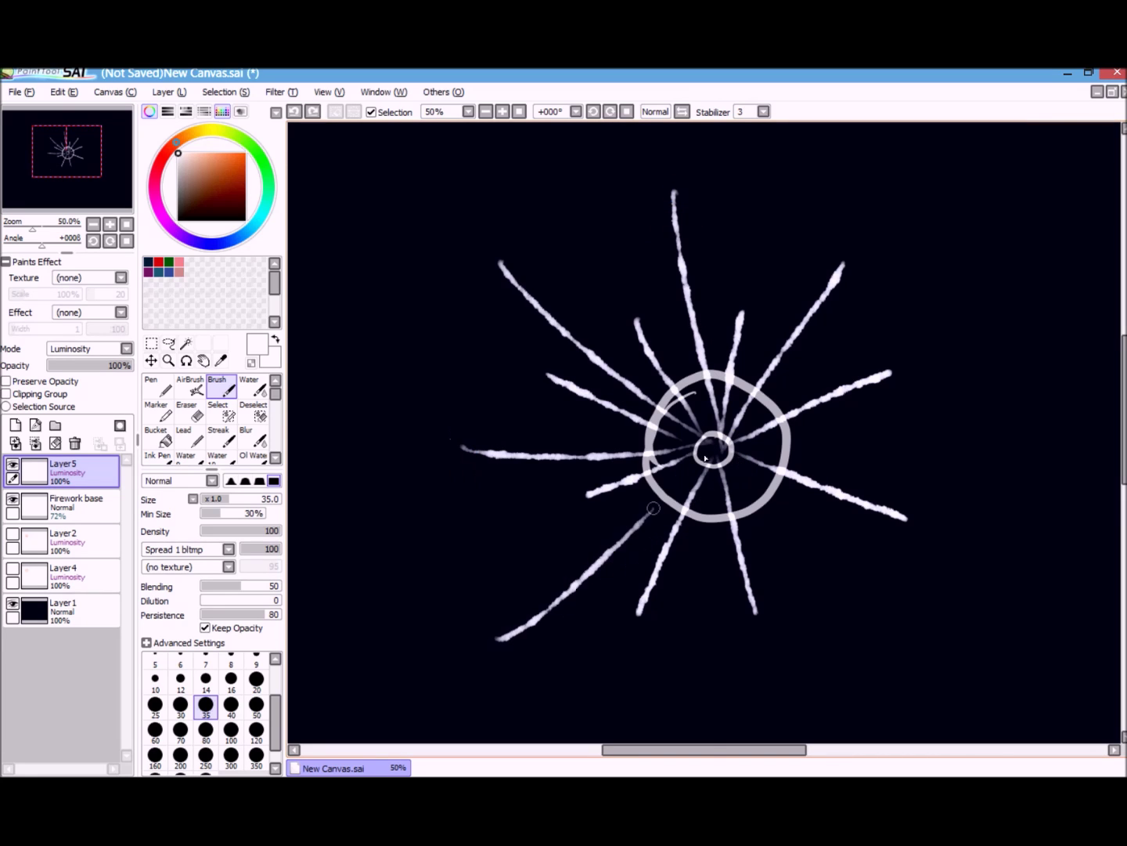
pyautogui.moveTo(694, 717); pyautogui.dragTo(714, 462)
pyautogui.click(126, 224)
pyautogui.click(109, 224)
pyautogui.moveTo(909, 553); pyautogui.dragTo(737, 376)
pyautogui.moveTo(976, 323); pyautogui.dragTo(740, 338)
pyautogui.moveTo(739, 339); pyautogui.dragTo(740, 415)
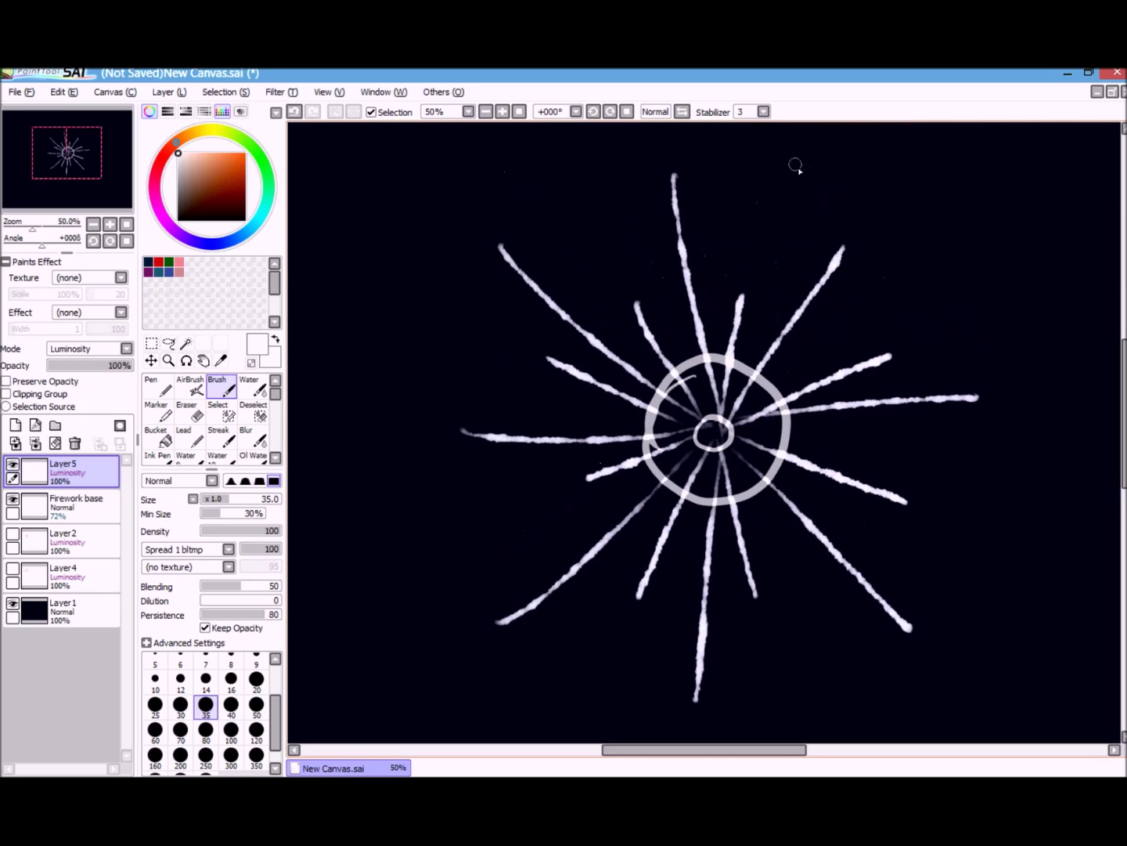
# - Paint nine more long rays into the gaps all around the burst, each tapering toward the centre circle
pyautogui.moveTo(806, 152); pyautogui.dragTo(739, 389)
pyautogui.moveTo(598, 152); pyautogui.dragTo(695, 407)
pyautogui.moveTo(462, 376); pyautogui.dragTo(704, 433)
pyautogui.moveTo(458, 573); pyautogui.dragTo(686, 447)
pyautogui.moveTo(645, 707); pyautogui.dragTo(694, 459)
pyautogui.moveTo(824, 661); pyautogui.dragTo(728, 431)
pyautogui.moveTo(982, 447); pyautogui.dragTo(734, 431)
pyautogui.moveTo(943, 205); pyautogui.dragTo(757, 399)
pyautogui.moveTo(719, 138); pyautogui.dragTo(718, 377)
pyautogui.click(126, 224)
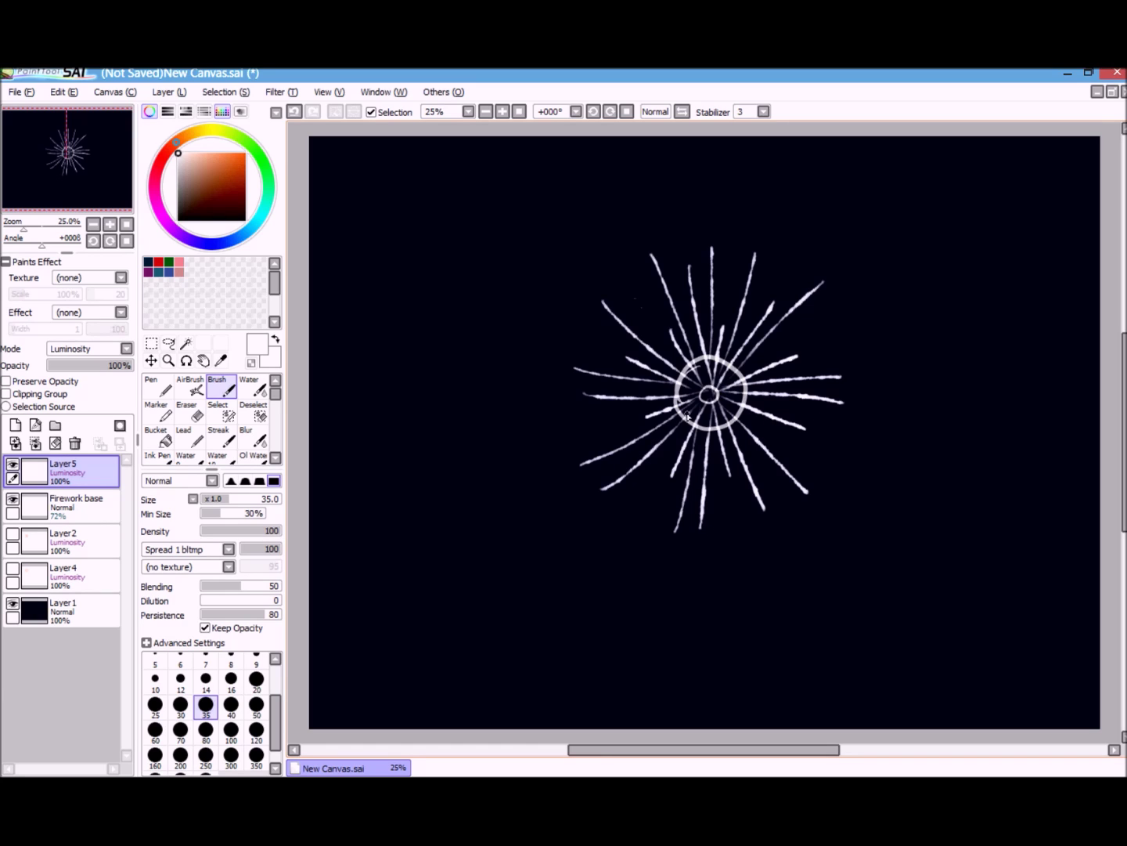
# - Add one thin ray in the gap at the burst's lower left, undoing unwanted strokes
pyautogui.moveTo(639, 485); pyautogui.dragTo(691, 404)
pyautogui.hotkey('ctrl', 'z')
pyautogui.moveTo(652, 475); pyautogui.dragTo(699, 404)
pyautogui.moveTo(783, 430); pyautogui.dragTo(722, 370)
pyautogui.hotkey('ctrl', 'z')
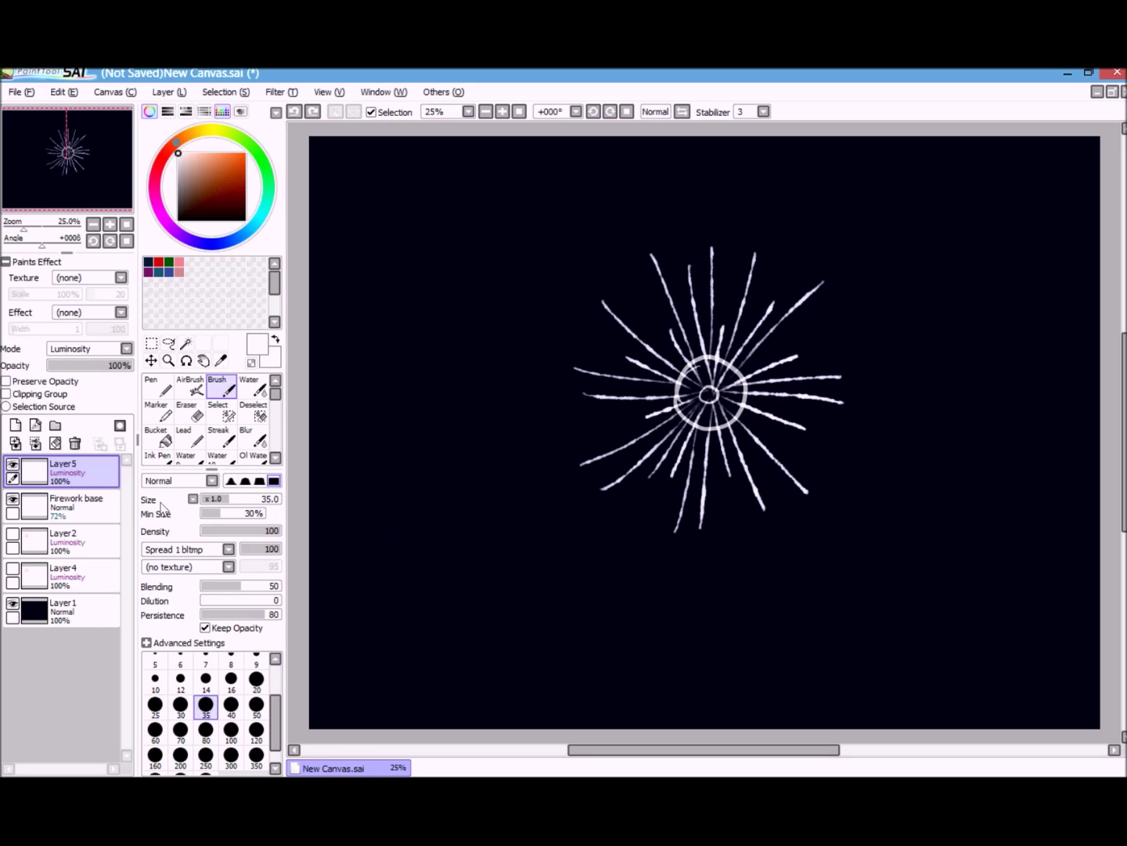
# - Delete the Firework base guide layer and rename Layer5 as Rays
pyautogui.click(78, 505)
pyautogui.click(76, 444)
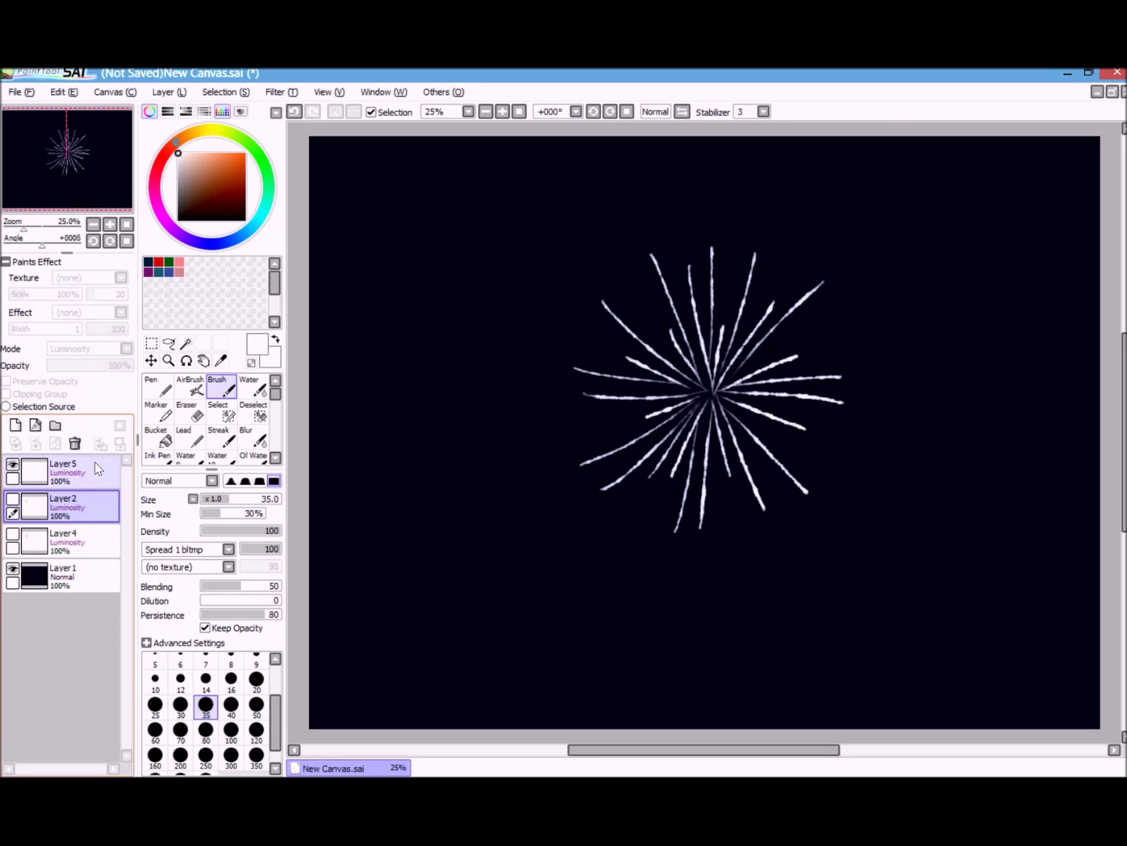
pyautogui.click(87, 470)
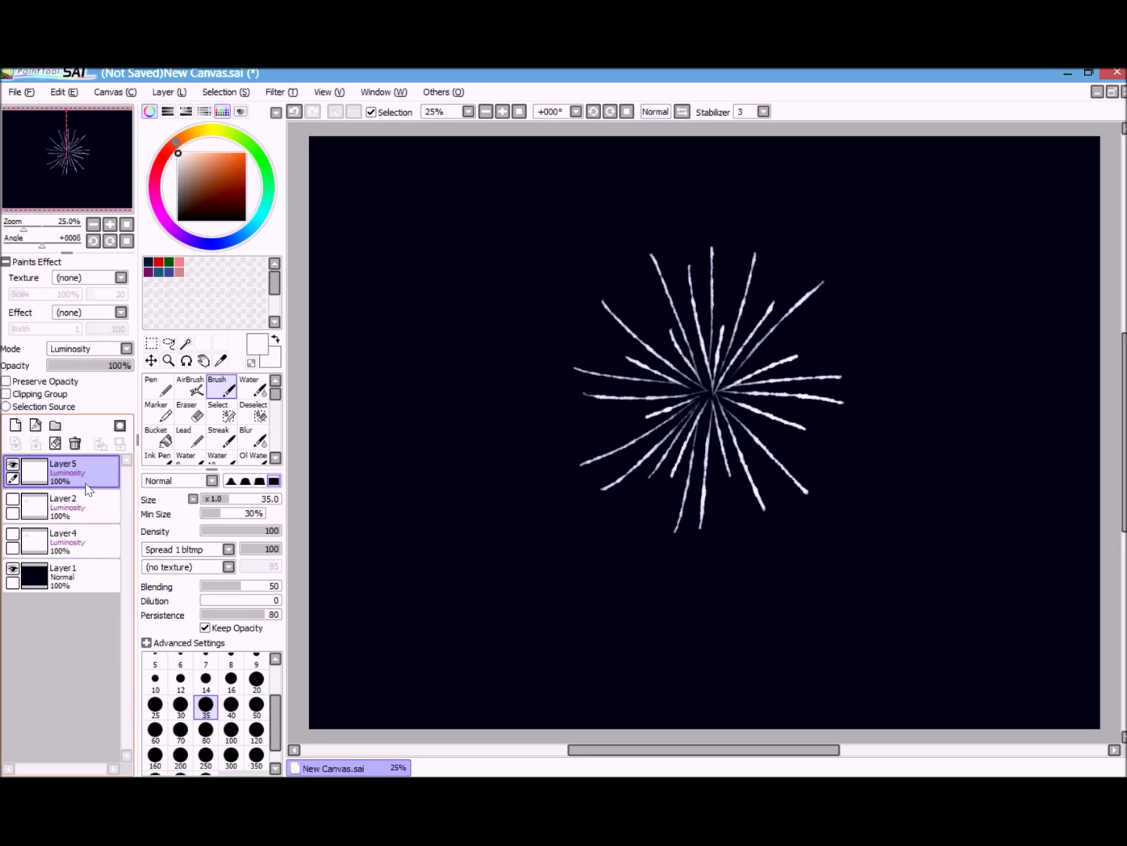
pyautogui.doubleClick(86, 486)
pyautogui.write('Rays')
pyautogui.press('Return')
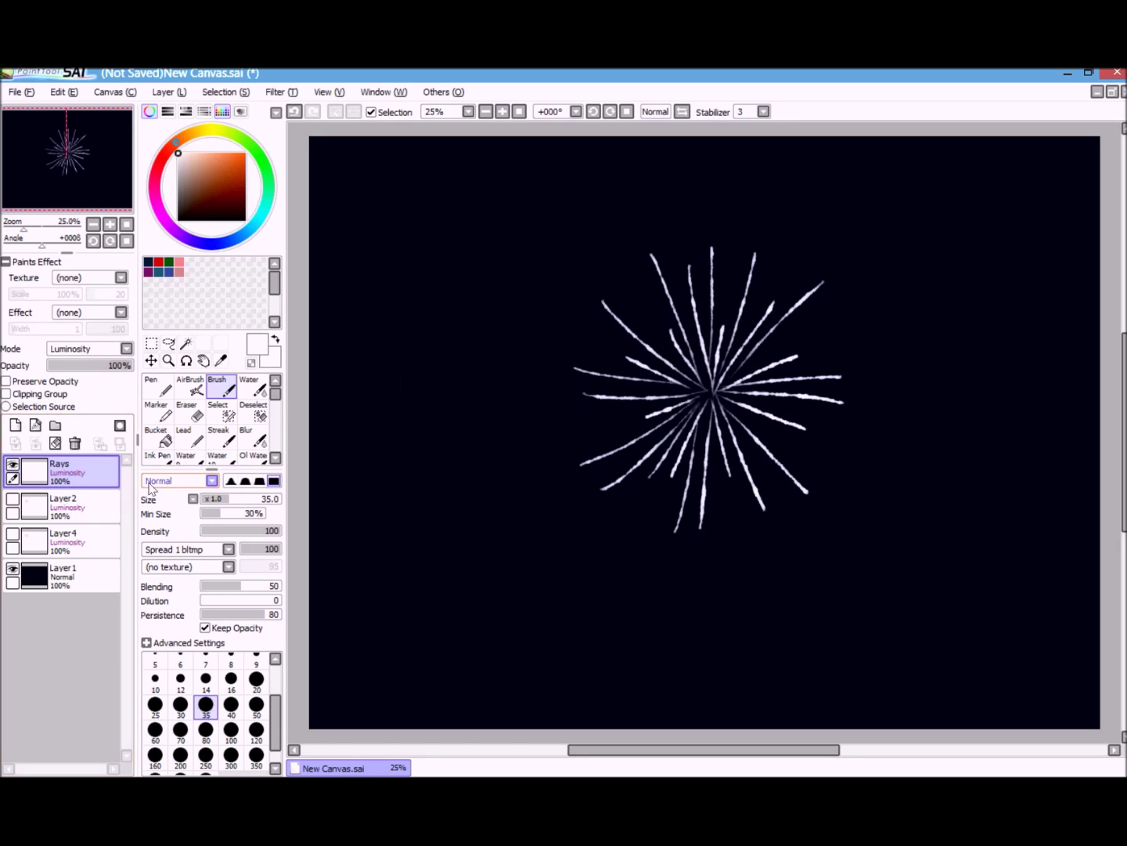
# - Set the brush size to 30 and paint three rays into the gaps at the burst's upper right
pyautogui.click(110, 225)
pyautogui.moveTo(1122, 430); pyautogui.dragTo(1123, 420)
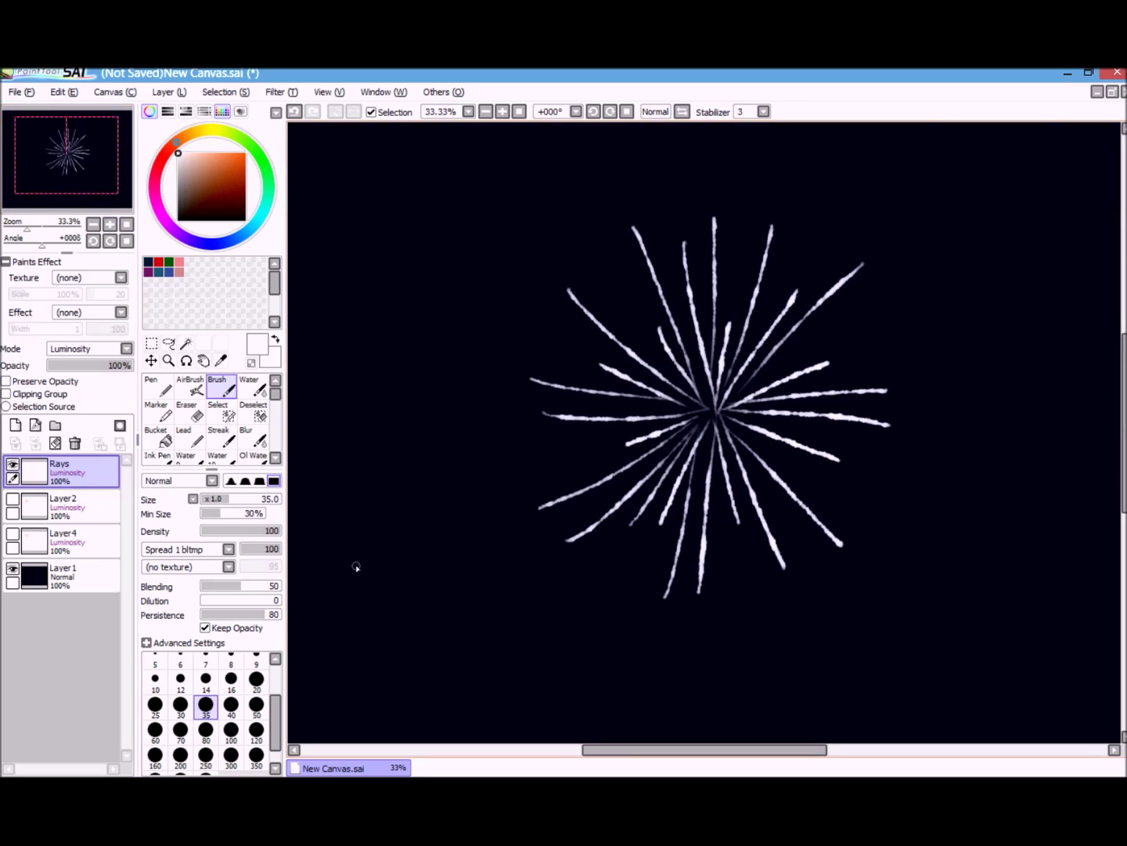
pyautogui.click(183, 710)
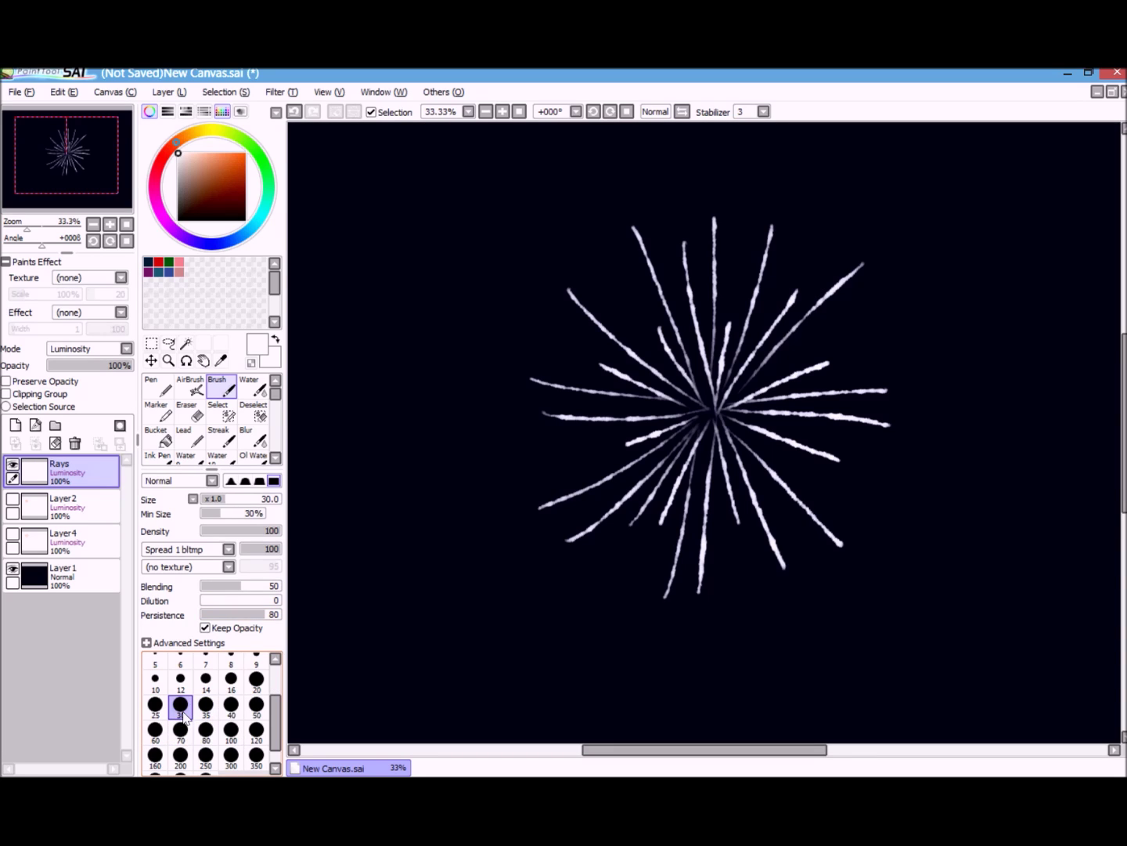
pyautogui.click(109, 225)
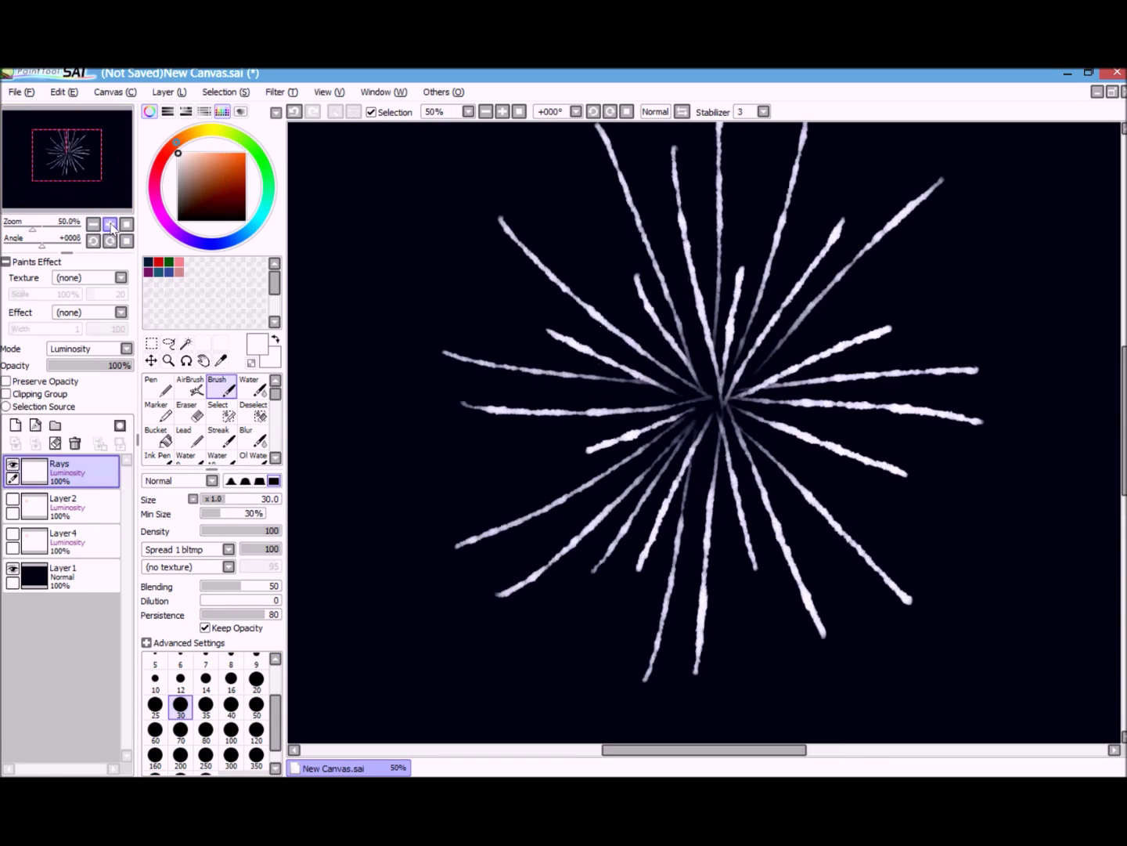
pyautogui.scroll(3, 1107, 358)
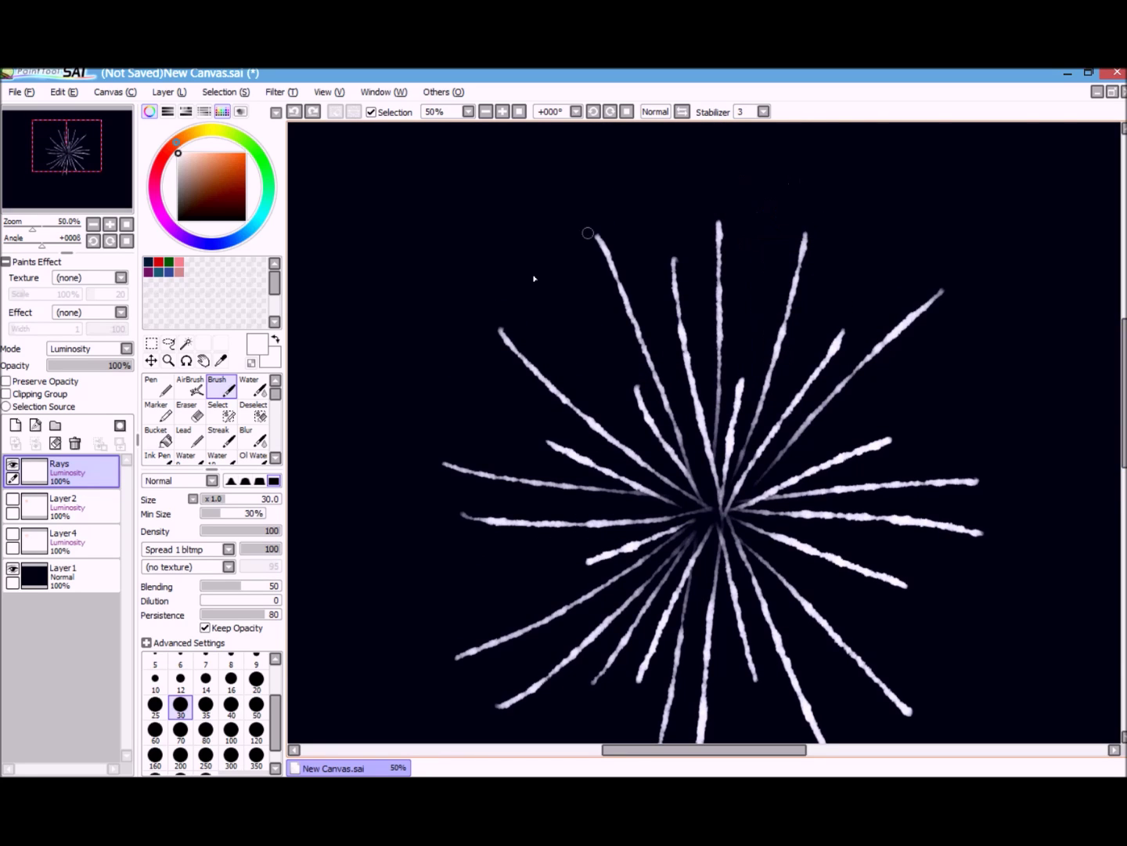
pyautogui.moveTo(765, 235); pyautogui.dragTo(772, 387)
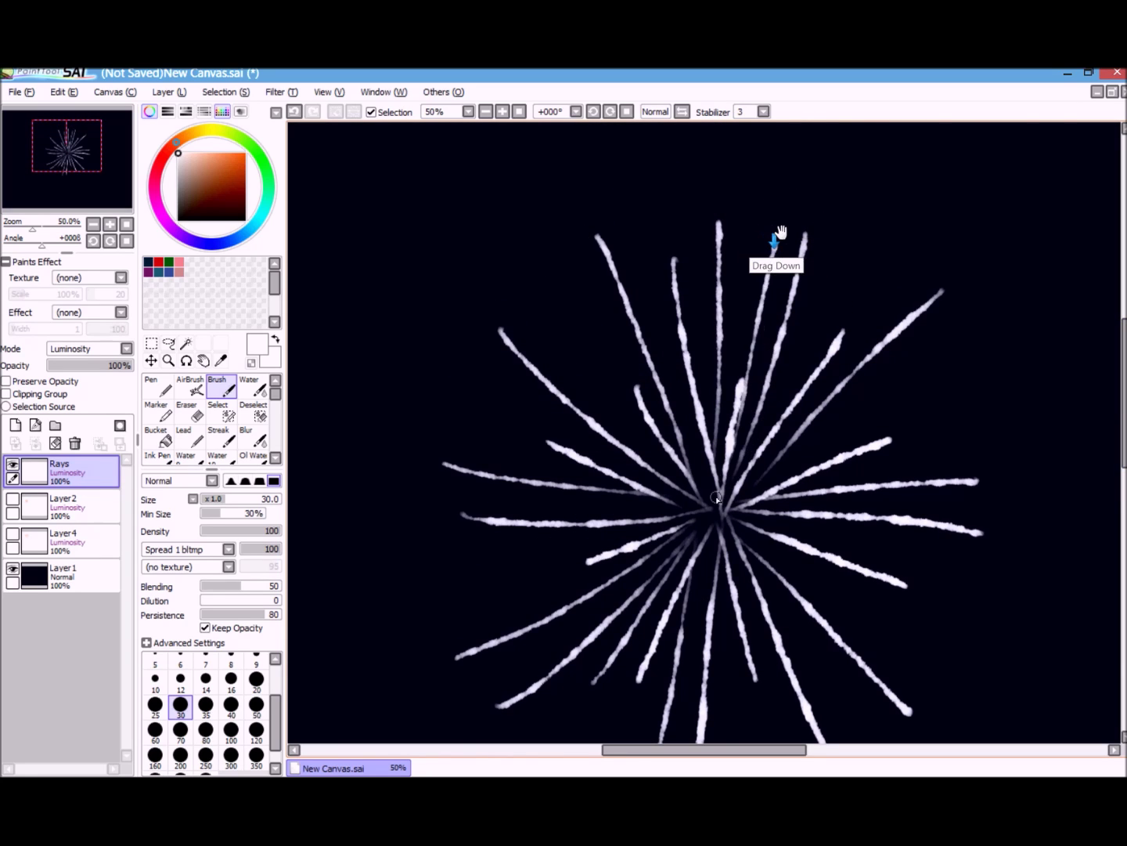
pyautogui.moveTo(828, 278); pyautogui.dragTo(713, 520)
pyautogui.moveTo(872, 307); pyautogui.dragTo(787, 434)
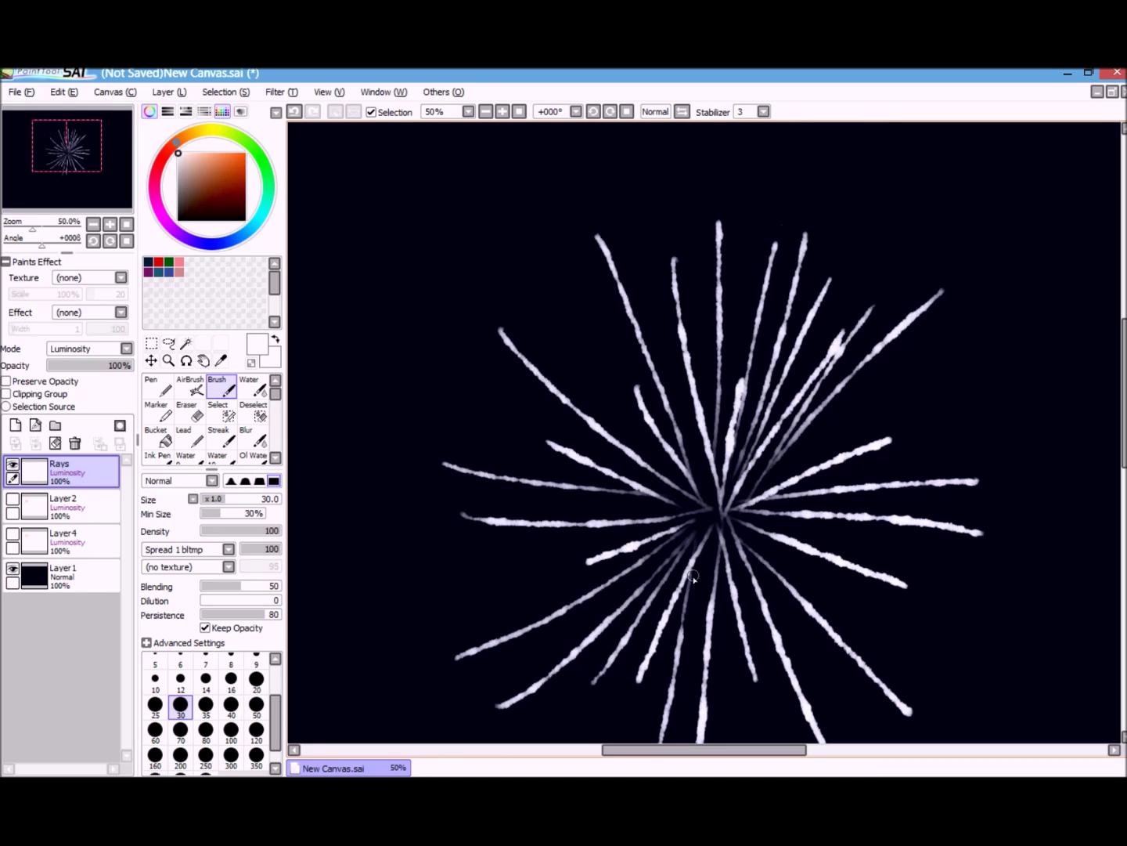
# - Paint two short inner rays near the top and four long rays across the burst's upper left, all tapering inward
pyautogui.moveTo(662, 373); pyautogui.dragTo(709, 507)
pyautogui.moveTo(709, 334); pyautogui.dragTo(723, 523)
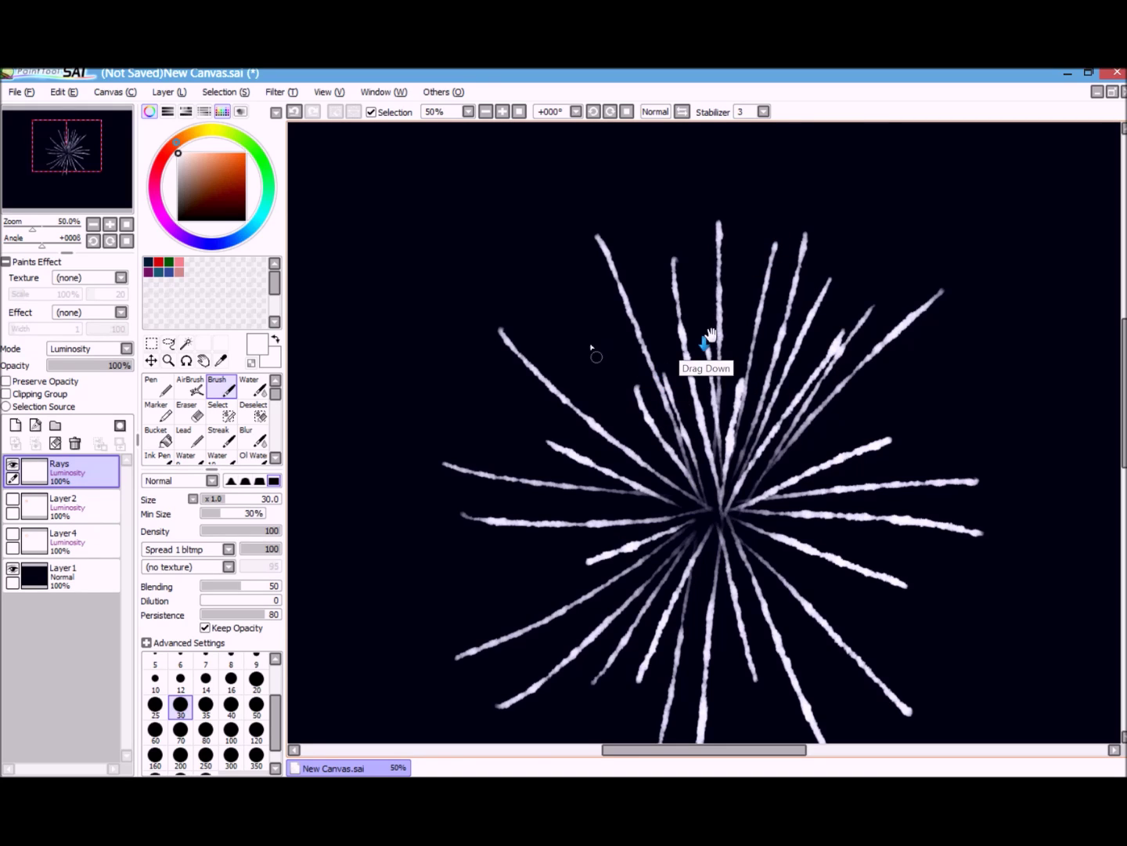
pyautogui.moveTo(556, 298); pyautogui.dragTo(697, 489)
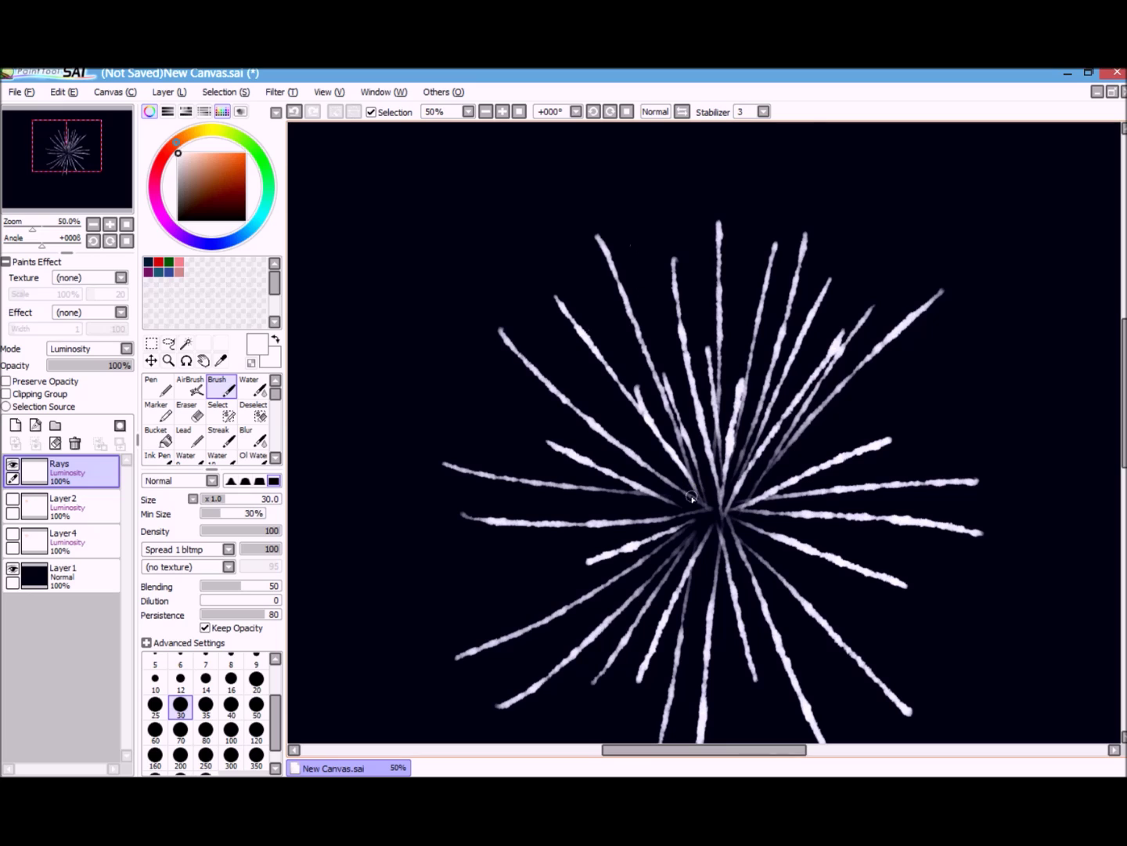
pyautogui.moveTo(638, 227); pyautogui.dragTo(706, 519)
pyautogui.moveTo(529, 313); pyautogui.dragTo(736, 498)
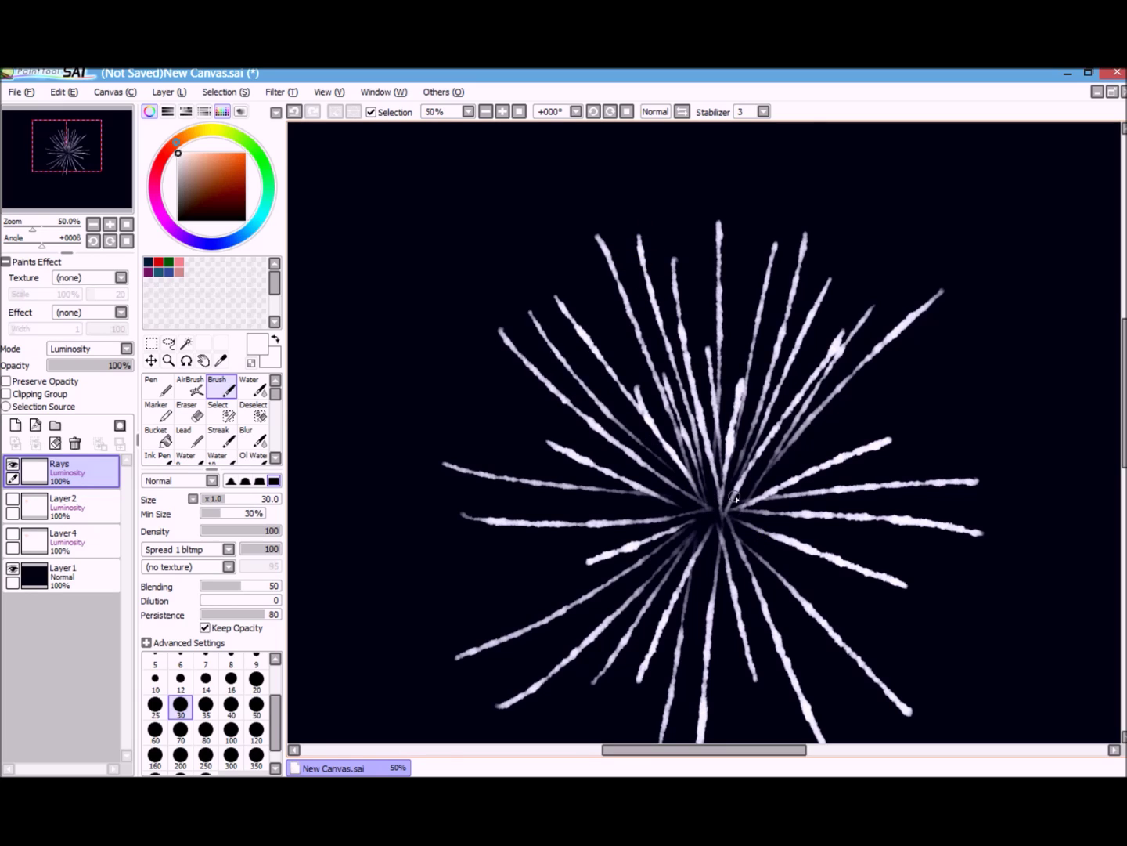
pyautogui.moveTo(484, 406); pyautogui.dragTo(701, 503)
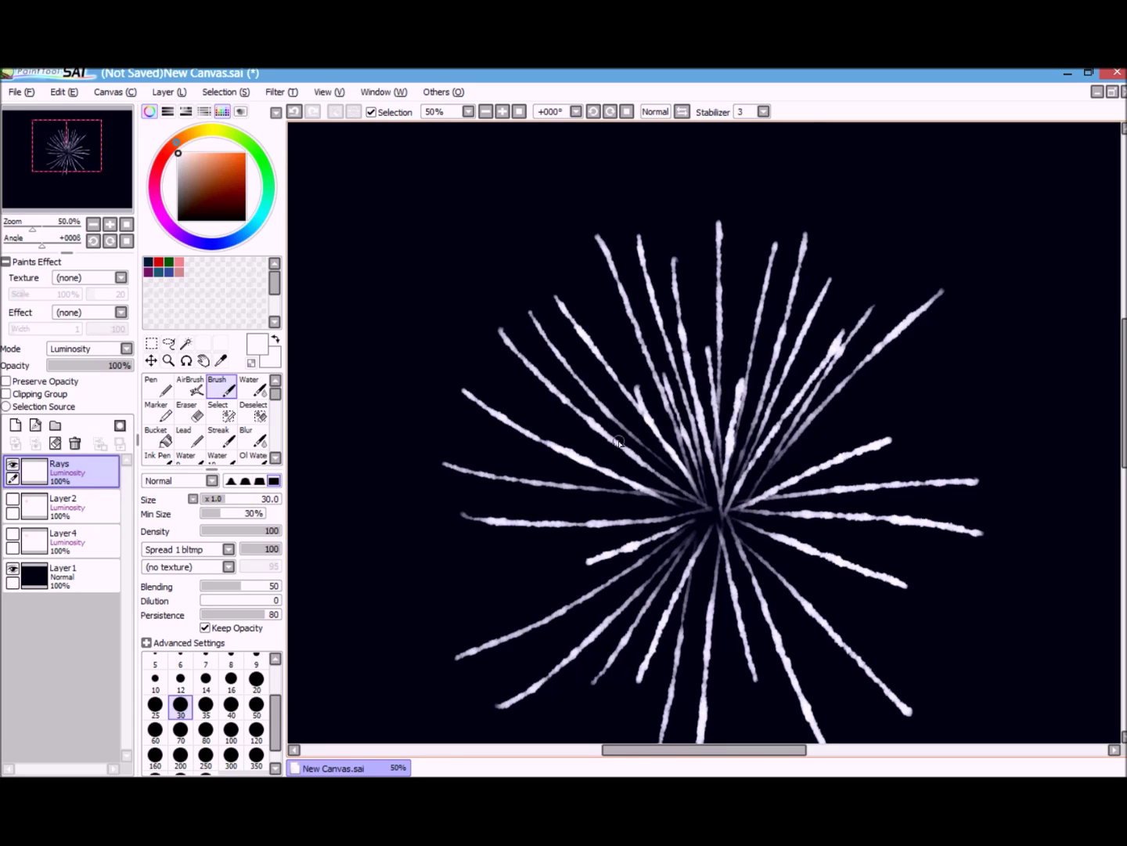
# - Paint three long rays from the right and upper right toward the centre, redoing strokes that go wrong
pyautogui.moveTo(939, 350)
pyautogui.mouseDown()
pyautogui.moveTo(710, 502)
pyautogui.moveTo(811, 469)
pyautogui.moveTo(741, 532)
pyautogui.moveTo(744, 493)
pyautogui.mouseUp()
pyautogui.hotkey('ctrl', 'z')
pyautogui.hotkey('ctrl', 'z')
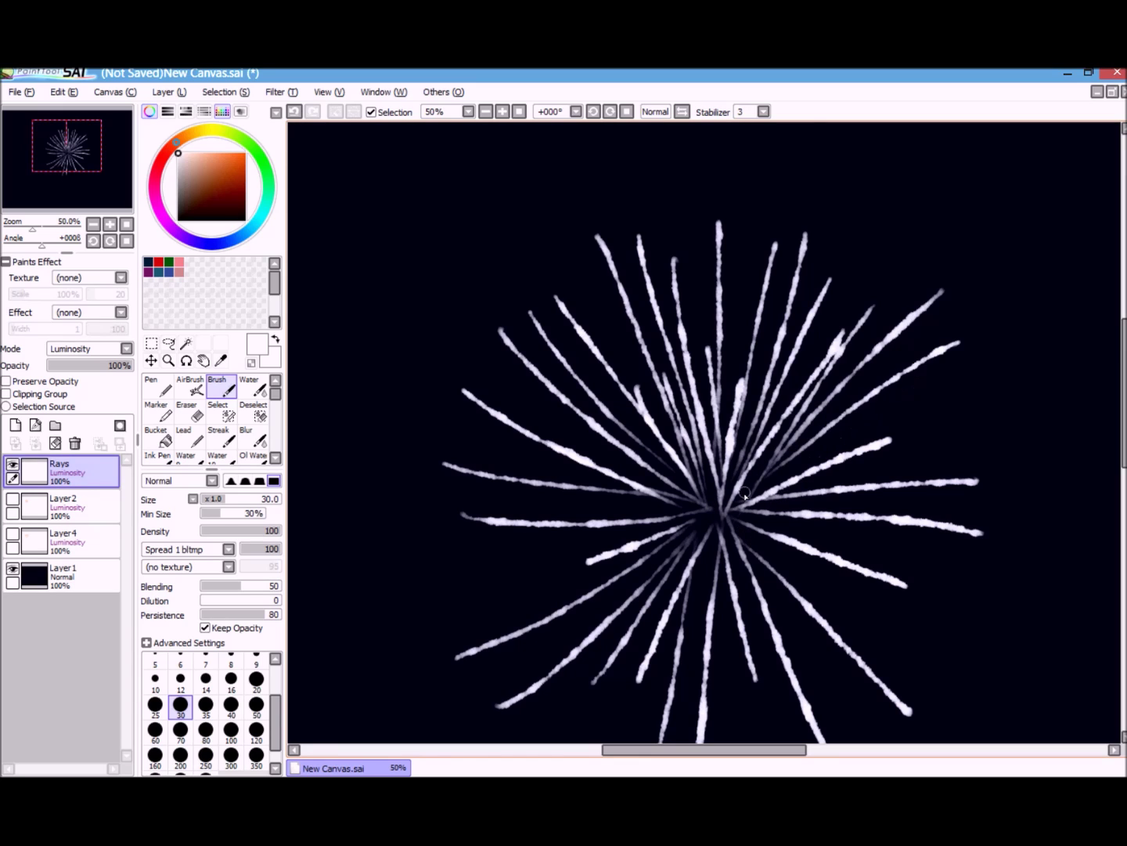
pyautogui.moveTo(978, 442); pyautogui.dragTo(742, 499)
pyautogui.hotkey('ctrl', 'z')
pyautogui.moveTo(969, 429); pyautogui.dragTo(756, 497)
pyautogui.moveTo(955, 384); pyautogui.dragTo(751, 497)
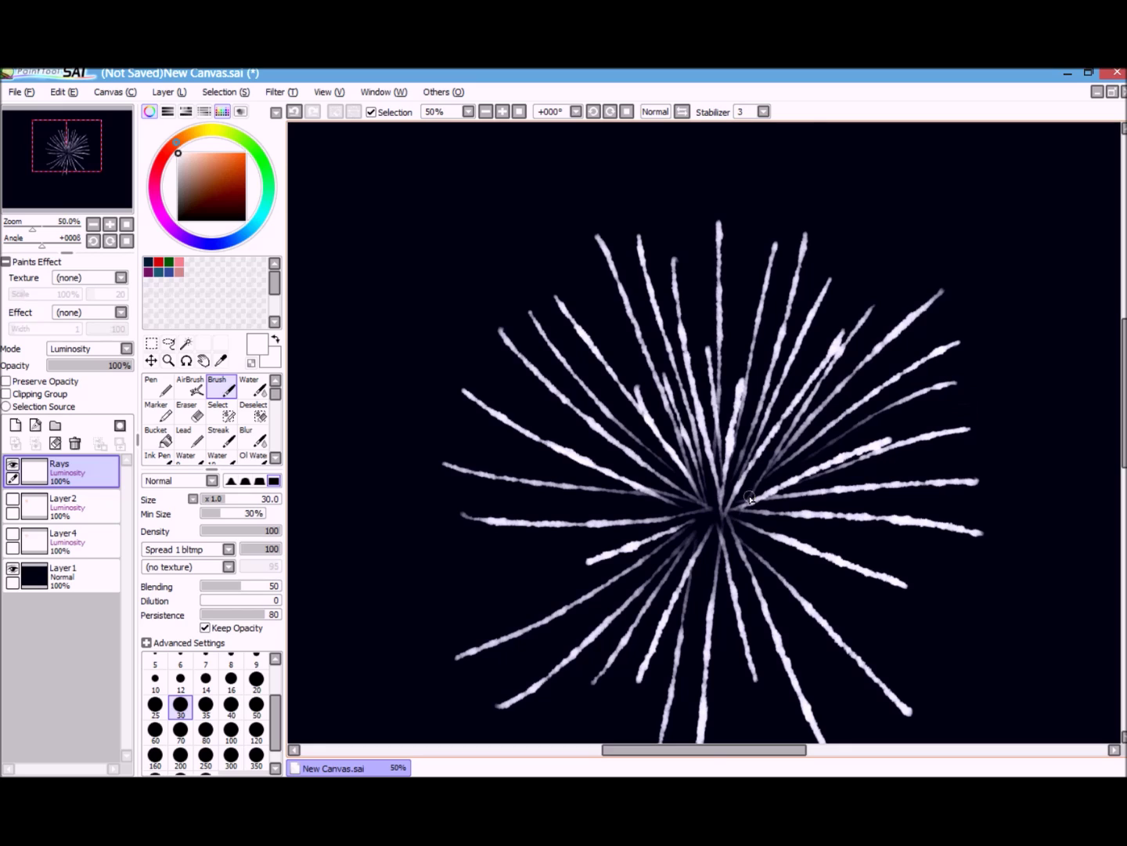
# - Add three rays in the remaining upper gaps, at the upper left, just right of the top and at the left
pyautogui.moveTo(602, 308); pyautogui.dragTo(672, 461)
pyautogui.moveTo(751, 260); pyautogui.dragTo(736, 379)
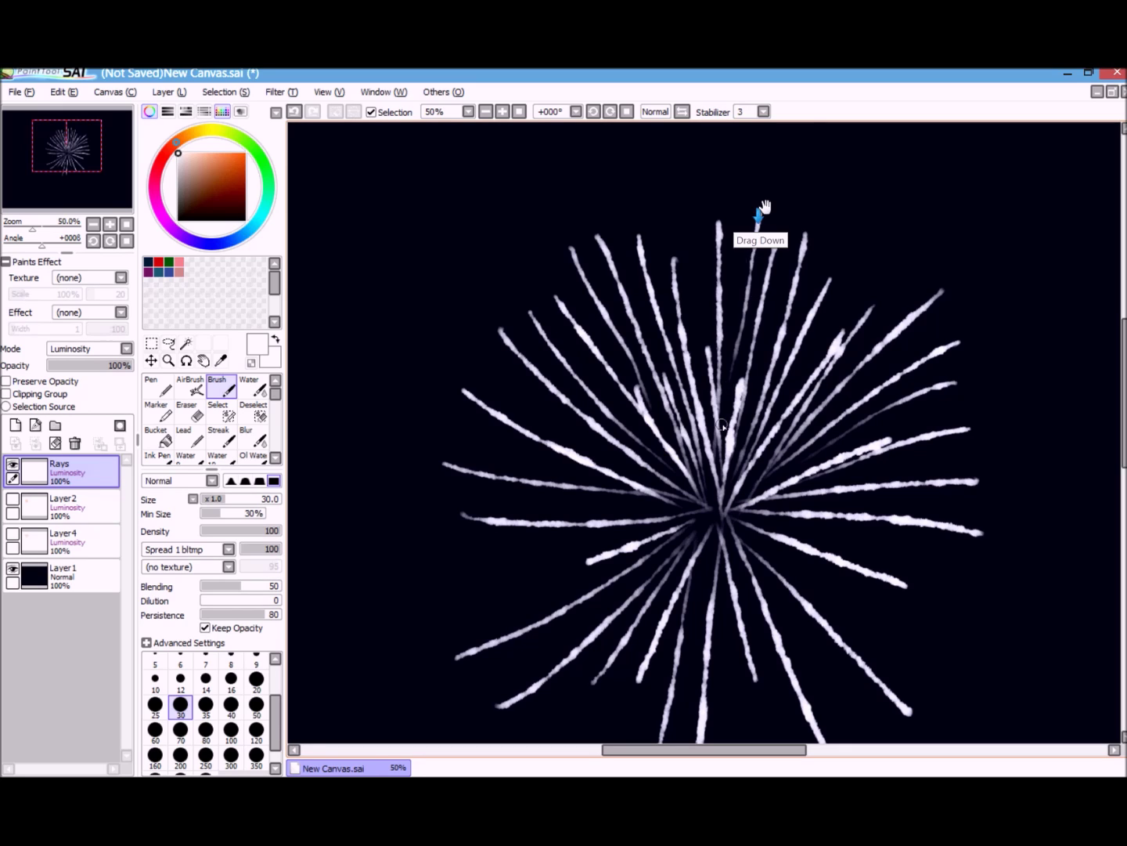
pyautogui.moveTo(455, 423); pyautogui.dragTo(697, 499)
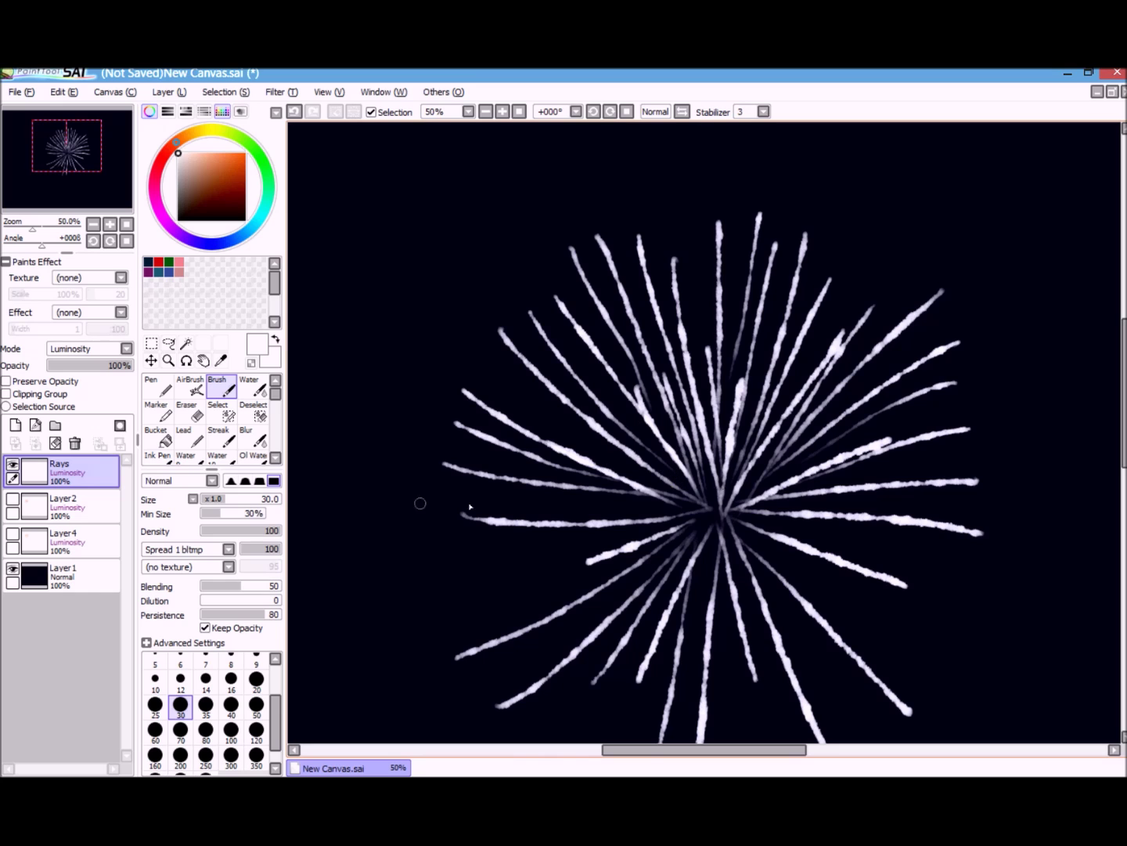
# - Fill the gaps in the lower half and lower sides of the burst with eight more inward-tapering rays
pyautogui.moveTo(35, 231)
pyautogui.mouseDown()
pyautogui.moveTo(25, 230)
pyautogui.moveTo(38, 252)
pyautogui.moveTo(5, 261)
pyautogui.mouseUp()
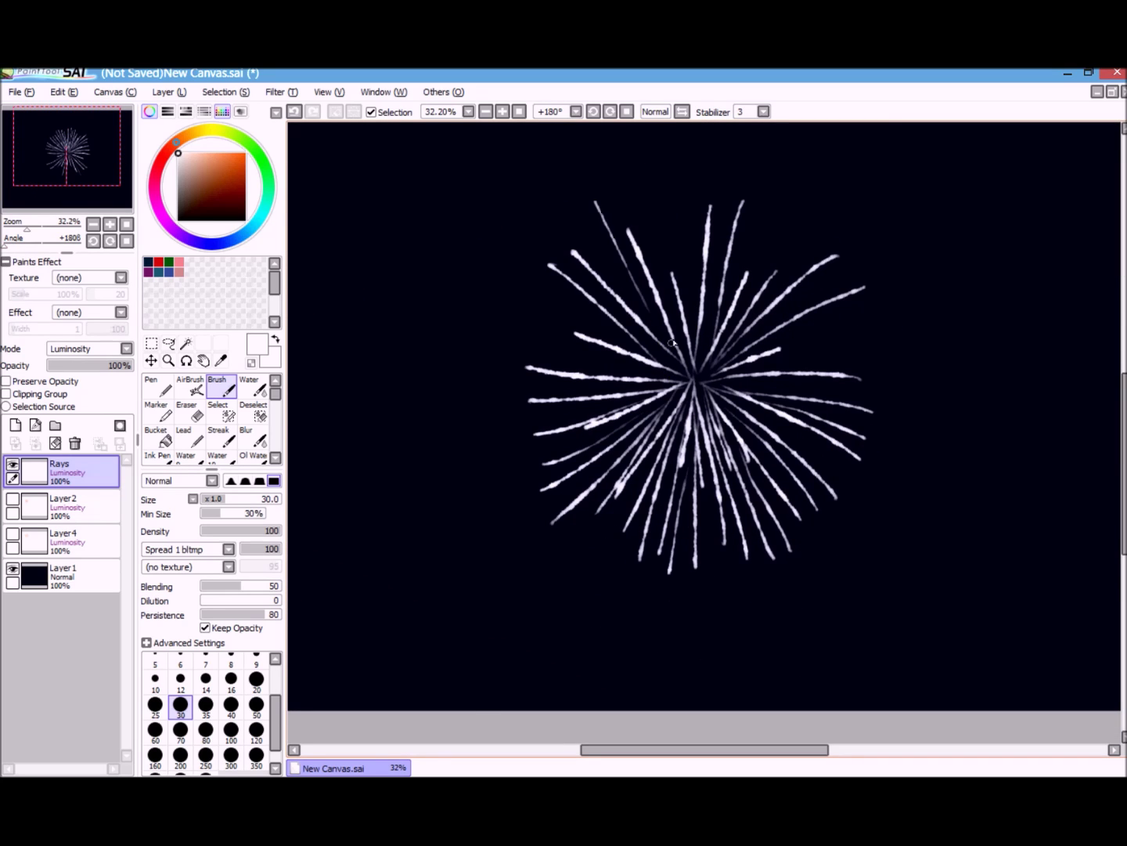
pyautogui.moveTo(619, 279); pyautogui.dragTo(677, 361)
pyautogui.moveTo(644, 187); pyautogui.dragTo(684, 337)
pyautogui.moveTo(666, 183); pyautogui.dragTo(688, 321)
pyautogui.moveTo(807, 203); pyautogui.dragTo(732, 321)
pyautogui.moveTo(861, 337); pyautogui.dragTo(755, 356)
pyautogui.moveTo(517, 323); pyautogui.dragTo(622, 370)
pyautogui.moveTo(530, 273); pyautogui.dragTo(627, 342)
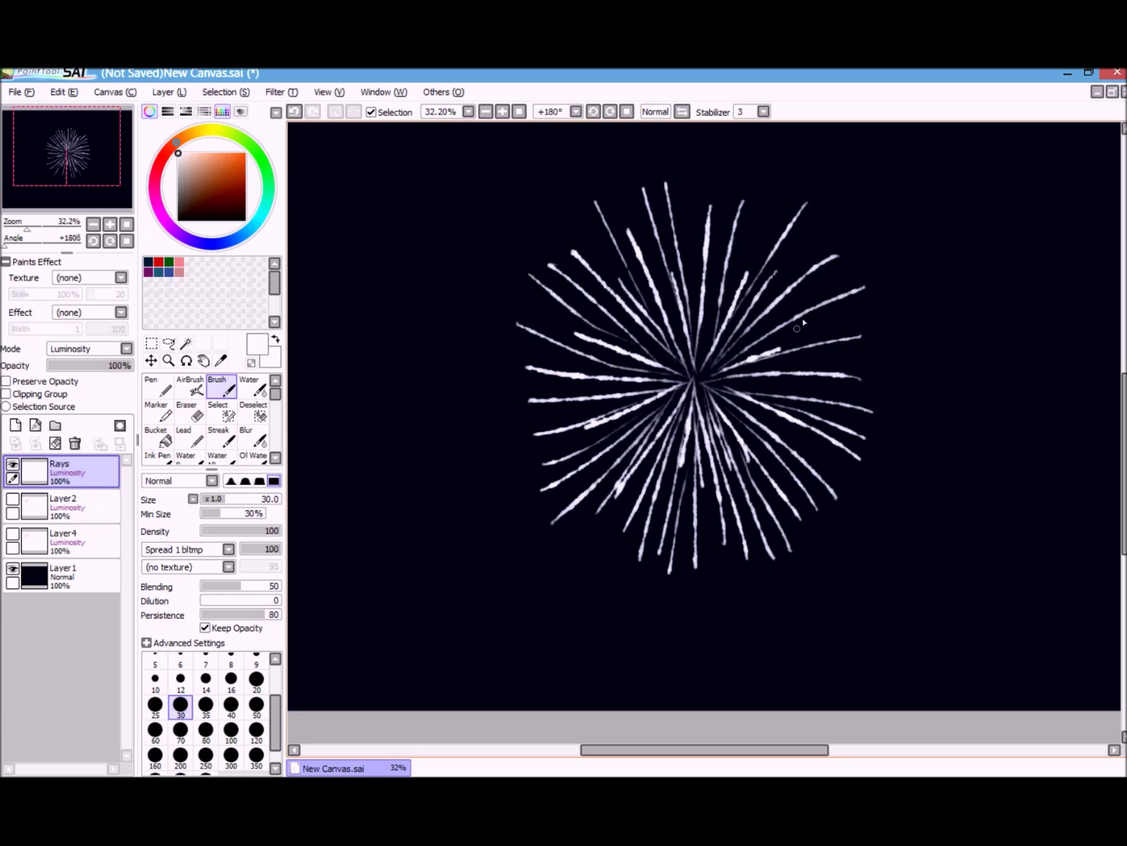
pyautogui.moveTo(869, 307); pyautogui.dragTo(772, 350)
# - Paint two long, nearly horizontal rays reaching past the burst's left and right edges
pyautogui.click(126, 224)
pyautogui.moveTo(664, 396); pyautogui.dragTo(562, 393)
pyautogui.moveTo(789, 396)
pyautogui.mouseDown()
pyautogui.moveTo(864, 392)
pyautogui.moveTo(737, 396)
pyautogui.mouseUp()
pyautogui.hotkey('ctrl', 'z')
pyautogui.hotkey('ctrl', 'z')
pyautogui.moveTo(866, 383); pyautogui.dragTo(742, 389)
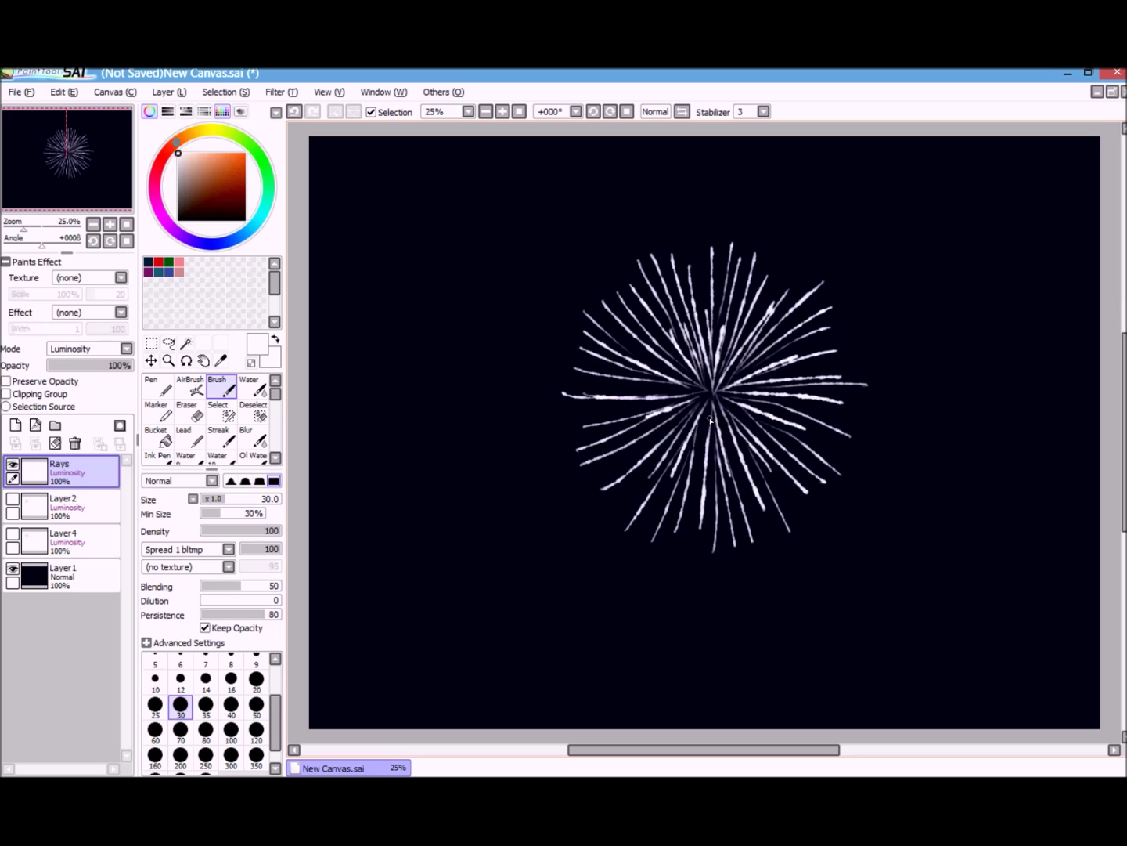
# - Paint a longer ray in the gap at the burst's upper right, undoing and redoing the stroke as needed
pyautogui.hotkey('ctrl', 'z')
pyautogui.moveTo(832, 340); pyautogui.dragTo(757, 362)
pyautogui.hotkey('ctrl', 'z')
pyautogui.moveTo(850, 332); pyautogui.dragTo(753, 368)
pyautogui.hotkey('ctrl', 'z')
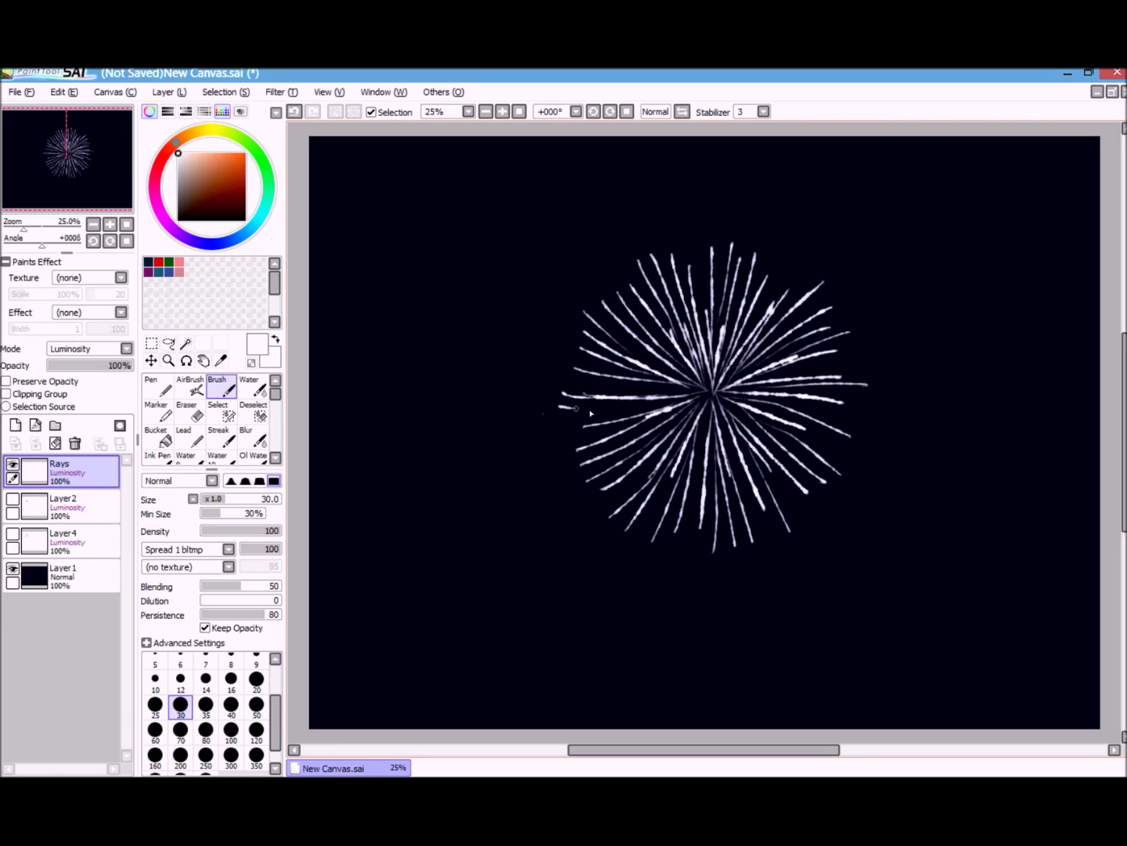
pyautogui.hotkey('ctrl', 'y')
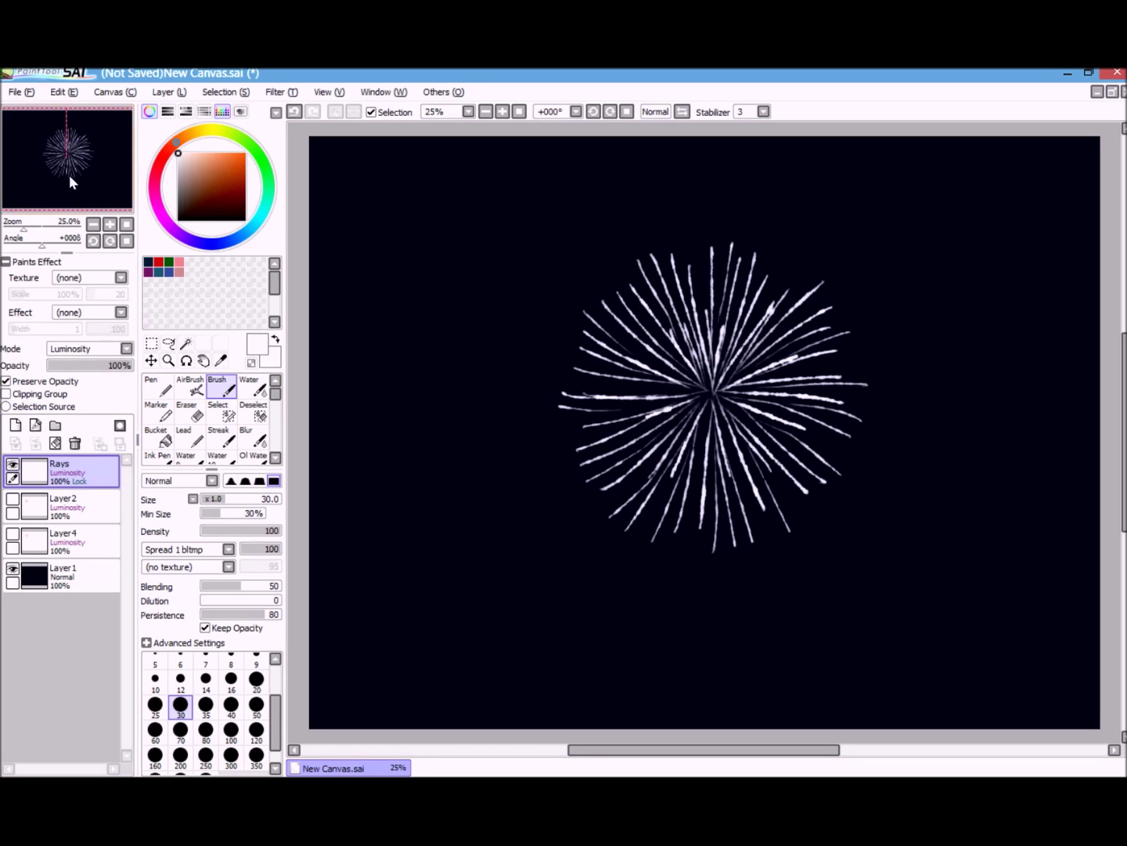
# - Set the Pen to size 500 and try recolouring the centre of the burst orange, undoing both strokes
pyautogui.click(108, 222)
pyautogui.click(109, 224)
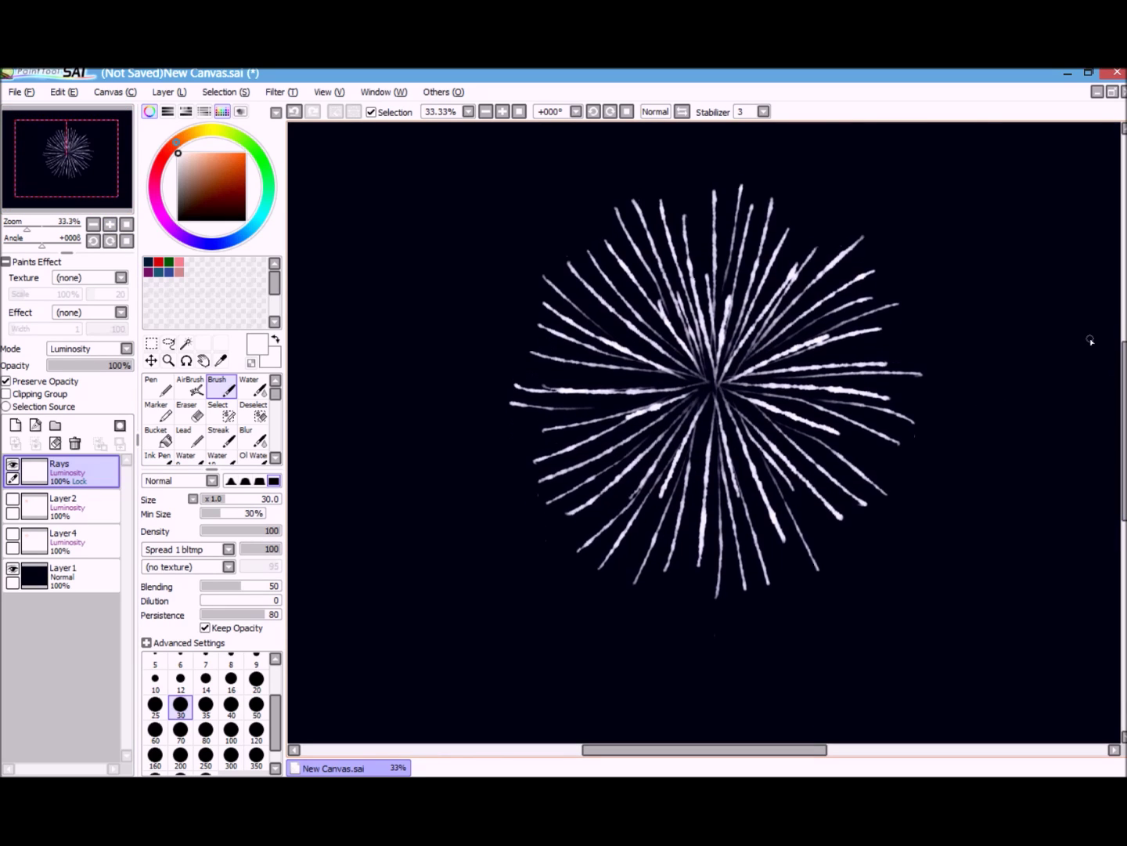
pyautogui.press('n')
pyautogui.click(205, 757)
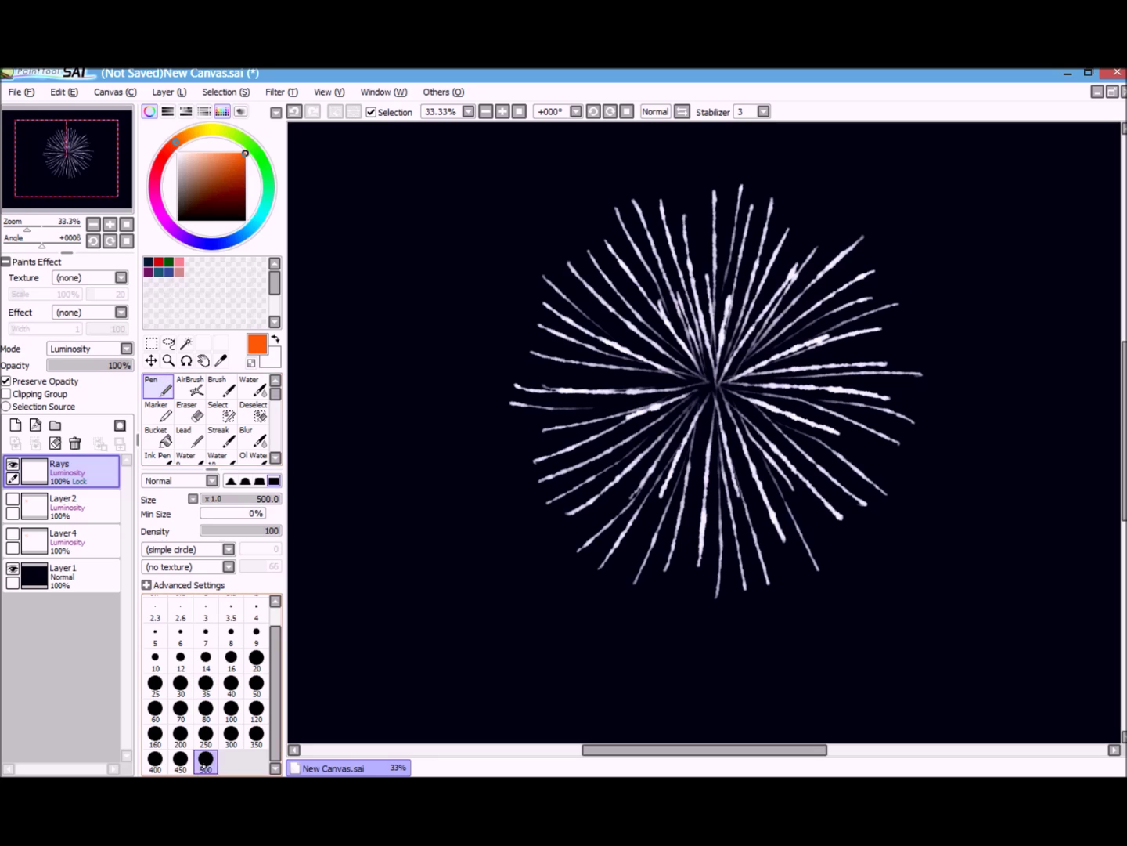
pyautogui.moveTo(700, 366)
pyautogui.mouseDown()
pyautogui.moveTo(710, 417)
pyautogui.moveTo(735, 403)
pyautogui.moveTo(712, 427)
pyautogui.moveTo(672, 412)
pyautogui.moveTo(738, 285)
pyautogui.moveTo(693, 423)
pyautogui.moveTo(617, 200)
pyautogui.mouseUp()
pyautogui.hotkey('ctrl', 'z')
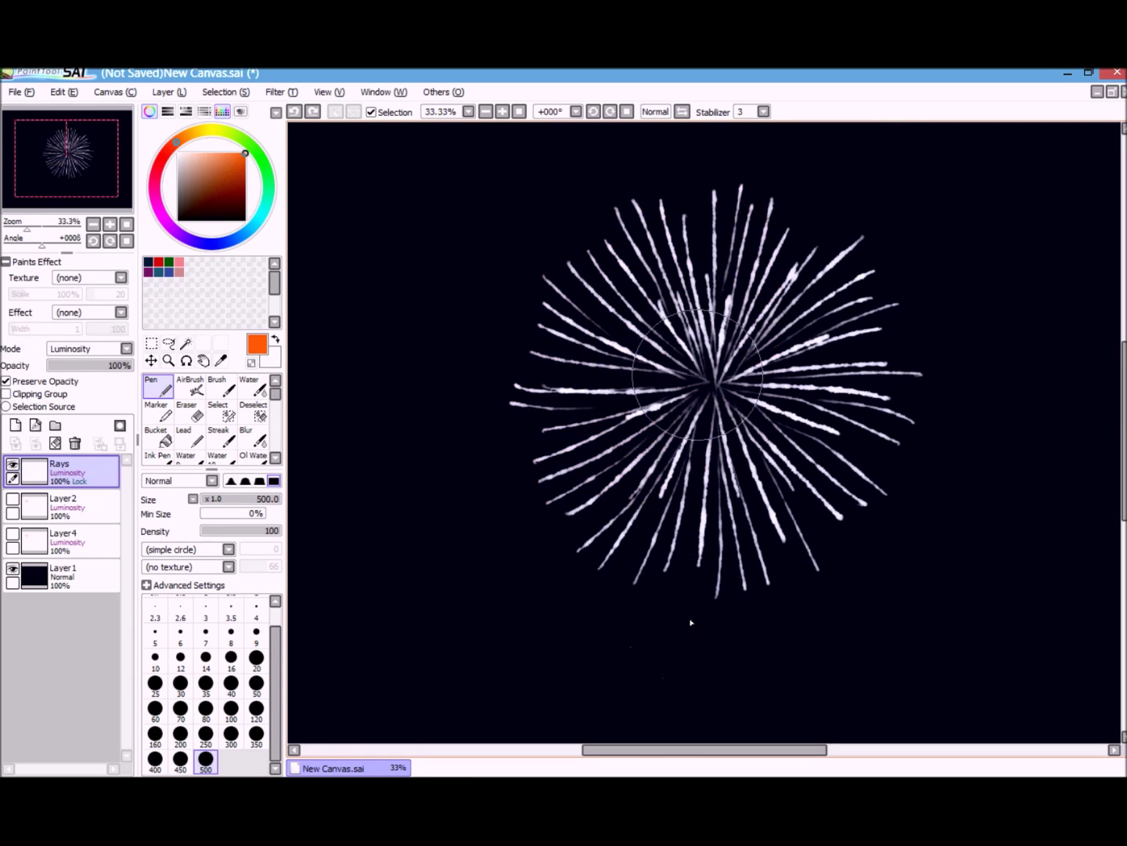
pyautogui.moveTo(721, 374); pyautogui.dragTo(719, 399)
pyautogui.hotkey('ctrl', 'z')
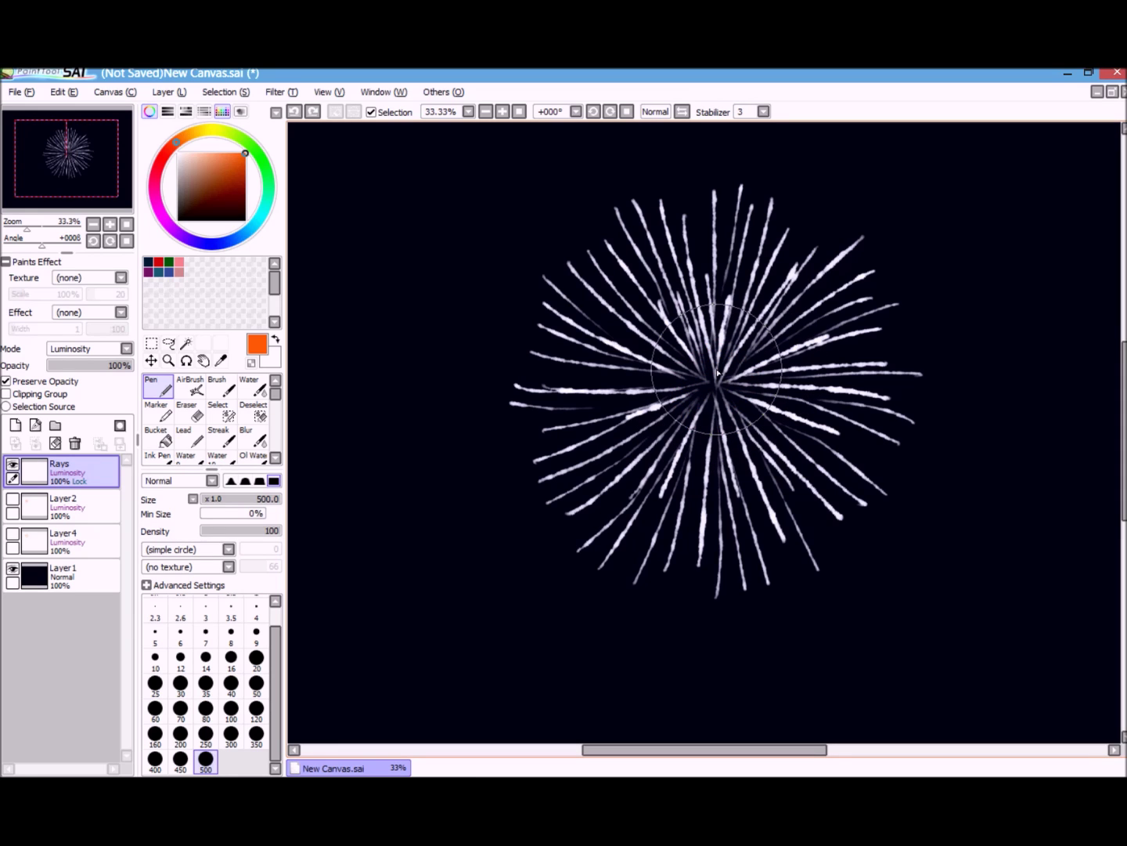
# - Try red on the burst's centre, undo it, and recolour the outer parts of the rays pale pink
pyautogui.click(165, 154)
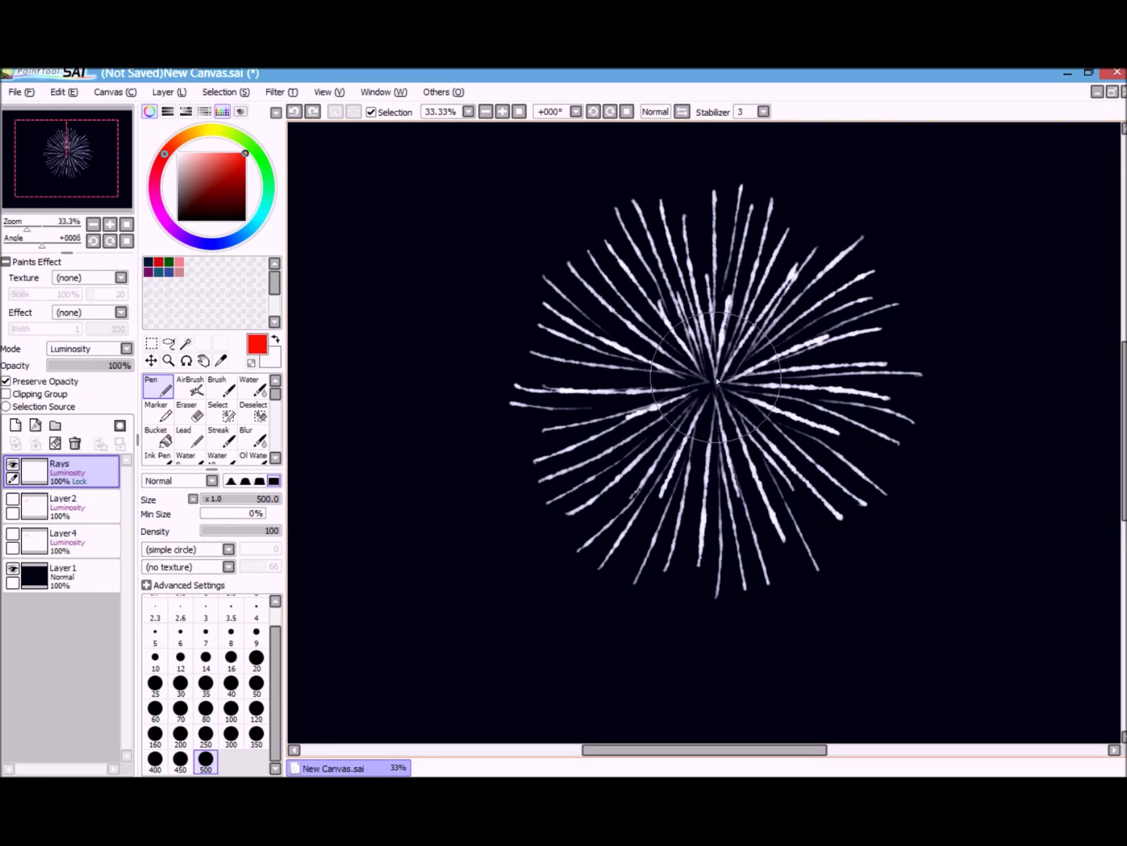
pyautogui.moveTo(716, 382); pyautogui.dragTo(704, 391)
pyautogui.hotkey('ctrl', 'z')
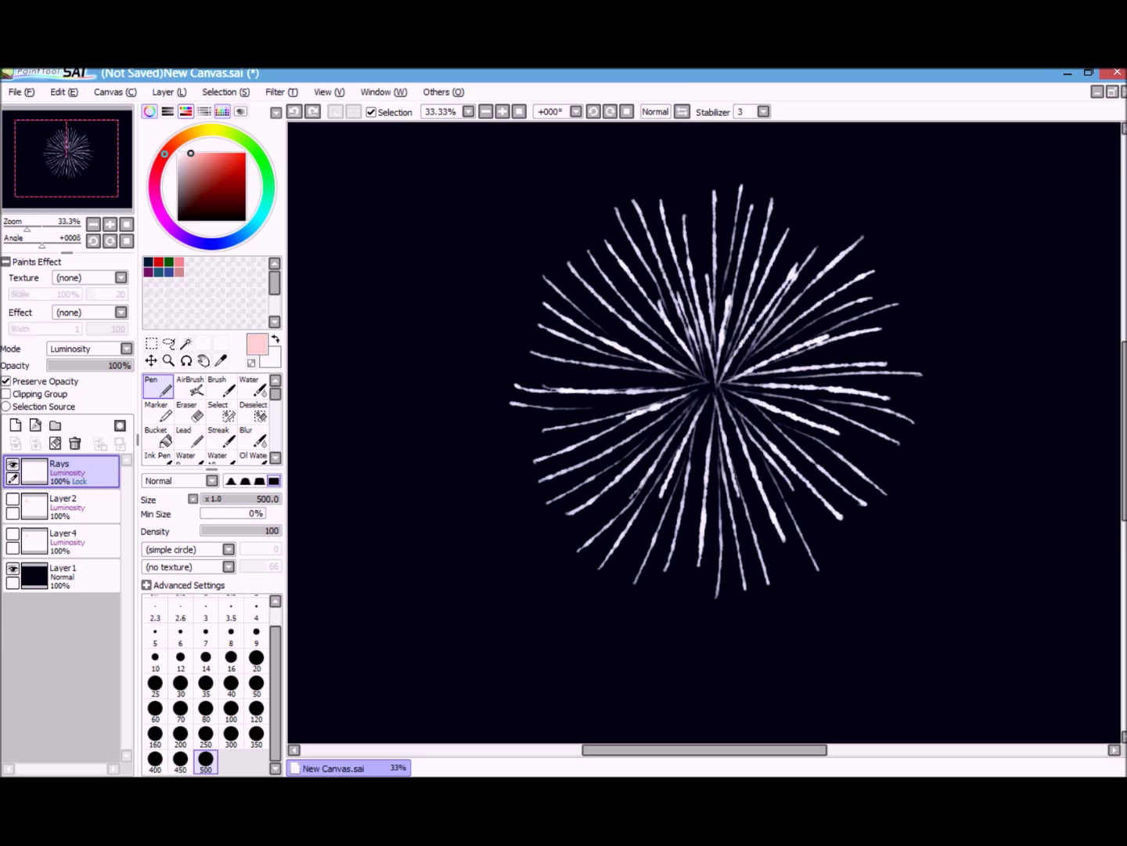
pyautogui.moveTo(671, 194)
pyautogui.mouseDown()
pyautogui.moveTo(546, 308)
pyautogui.moveTo(709, 617)
pyautogui.moveTo(544, 353)
pyautogui.moveTo(613, 531)
pyautogui.moveTo(903, 553)
pyautogui.moveTo(723, 585)
pyautogui.moveTo(893, 433)
pyautogui.moveTo(743, 566)
pyautogui.moveTo(855, 250)
pyautogui.moveTo(817, 427)
pyautogui.moveTo(669, 162)
pyautogui.moveTo(529, 313)
pyautogui.mouseUp()
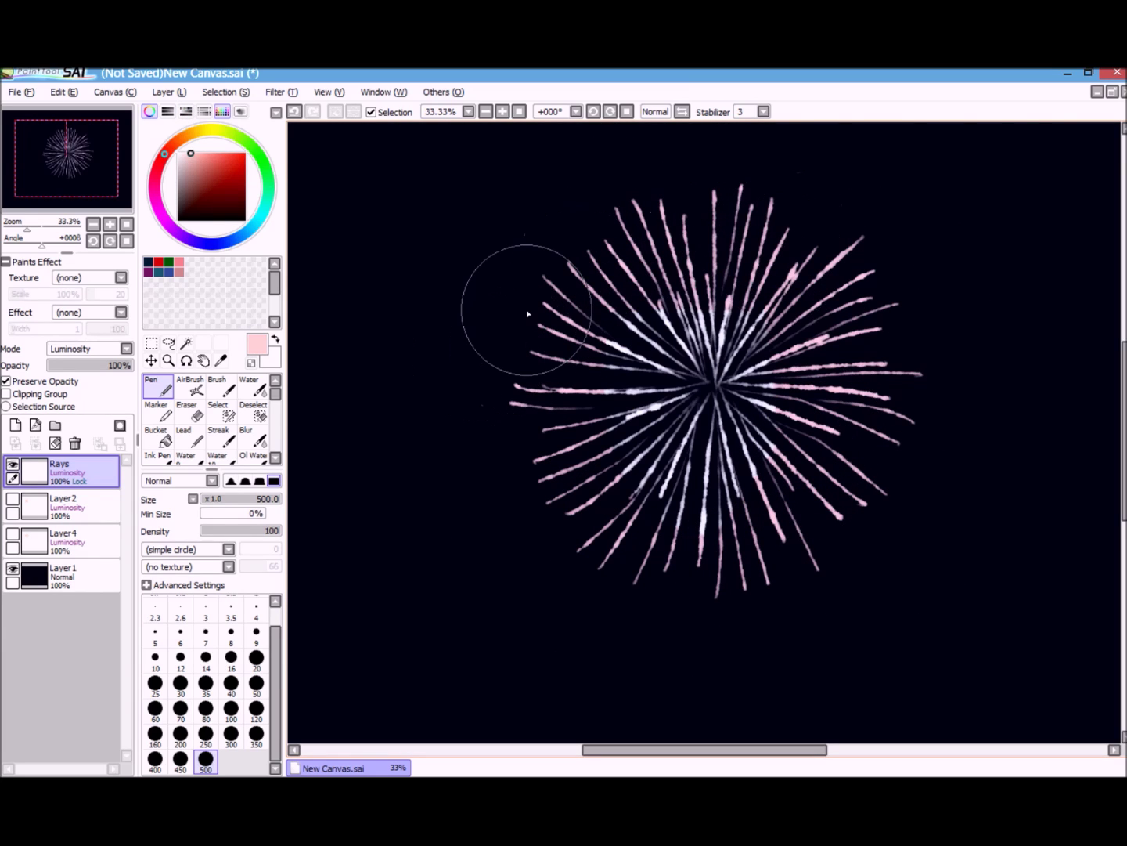
# - Recolour the inner parts of the rays pale orange, undoing a first stroke in a stronger orange
pyautogui.click(184, 138)
pyautogui.click(229, 152)
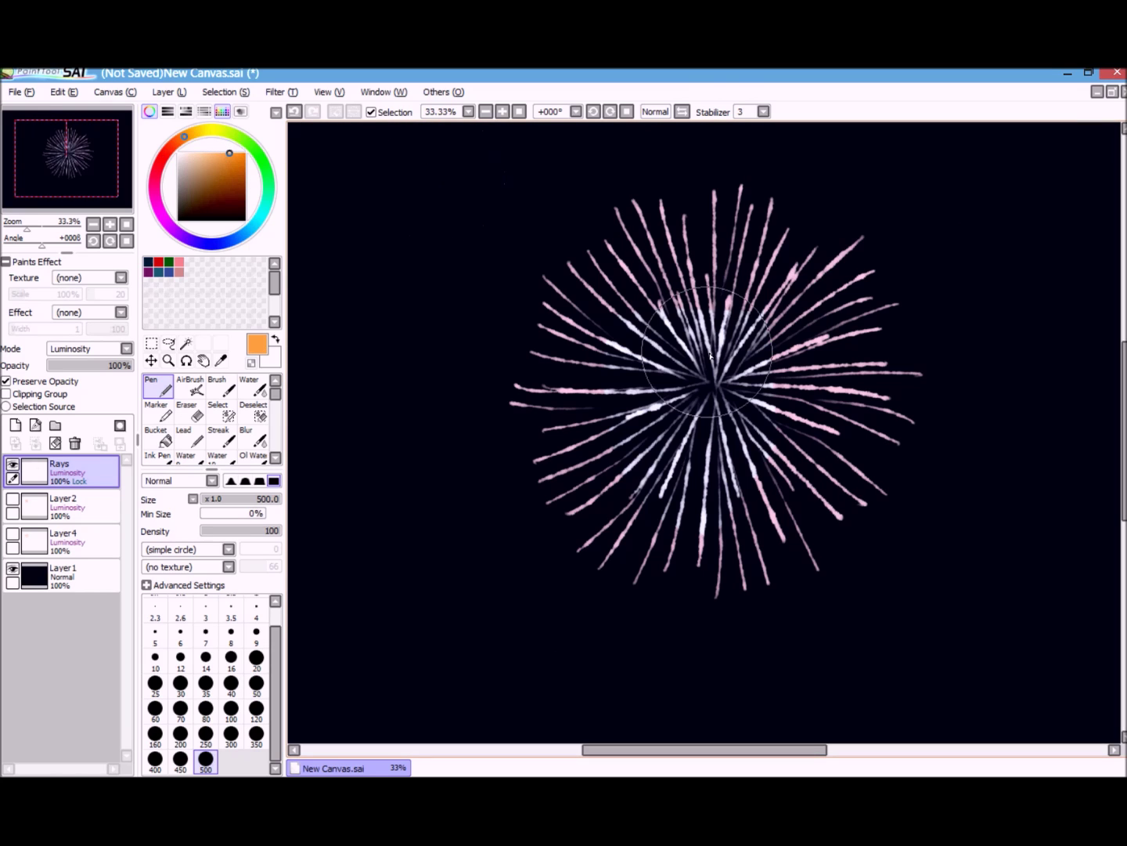
pyautogui.moveTo(711, 355); pyautogui.dragTo(712, 390)
pyautogui.hotkey('ctrl', 'z')
pyautogui.click(208, 152)
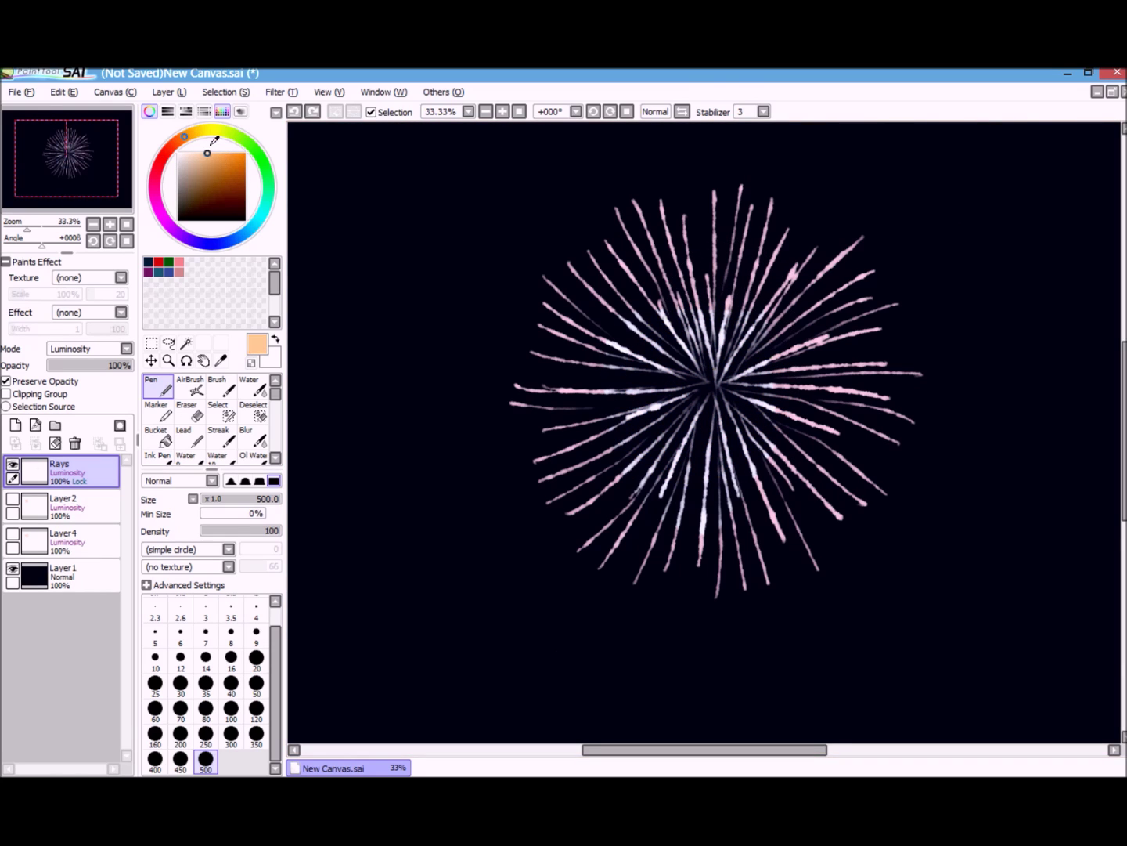
pyautogui.click(203, 153)
pyautogui.moveTo(710, 378)
pyautogui.mouseDown()
pyautogui.moveTo(745, 384)
pyautogui.moveTo(729, 335)
pyautogui.moveTo(698, 459)
pyautogui.moveTo(629, 459)
pyautogui.moveTo(736, 394)
pyautogui.moveTo(726, 411)
pyautogui.moveTo(768, 340)
pyautogui.moveTo(687, 511)
pyautogui.moveTo(657, 493)
pyautogui.moveTo(673, 356)
pyautogui.moveTo(784, 286)
pyautogui.mouseUp()
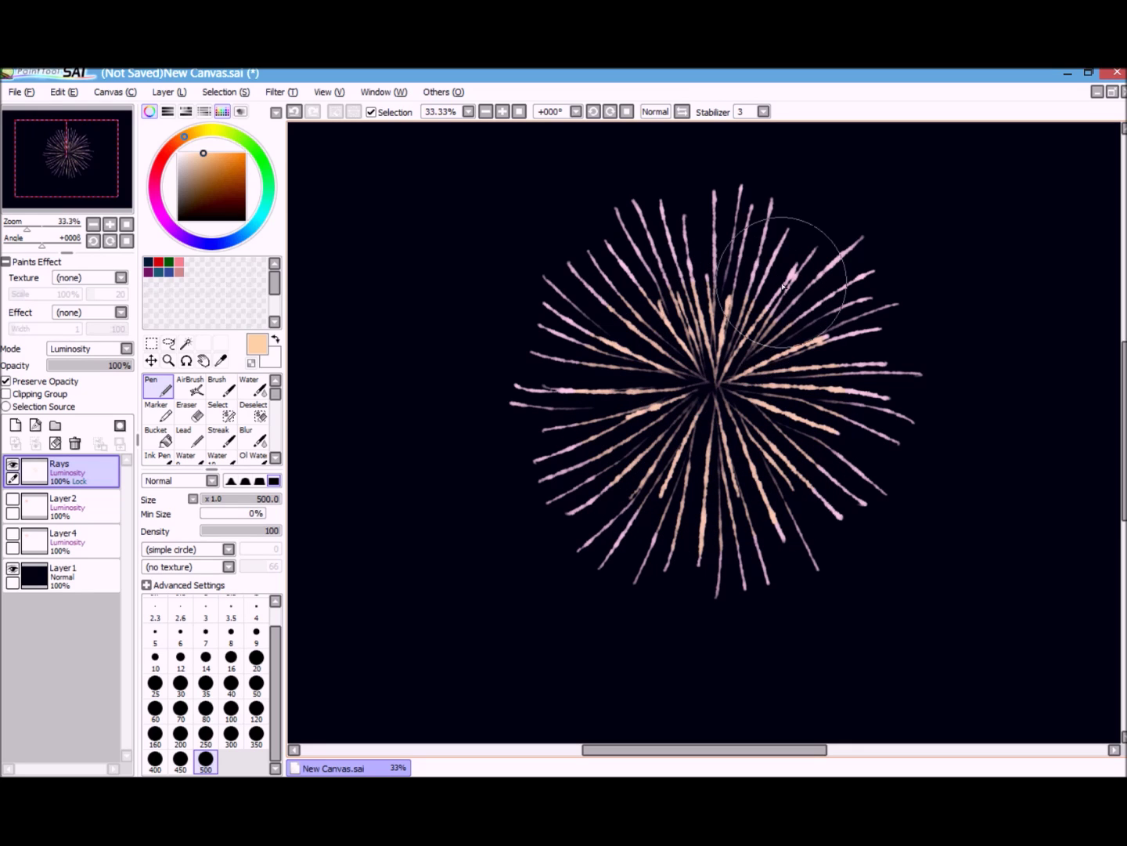
# - Recolour the rays light green out to their ends, undoing a first pass in another green
pyautogui.click(256, 152)
pyautogui.click(217, 172)
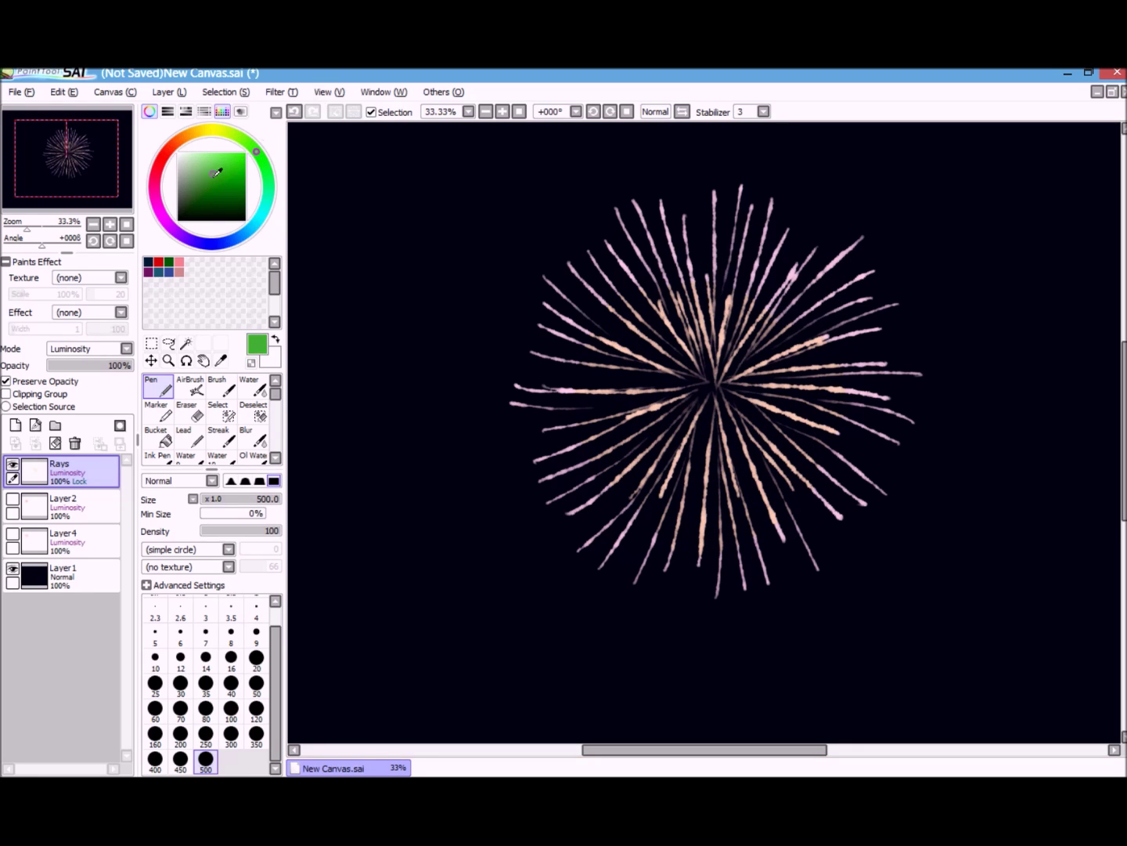
pyautogui.moveTo(214, 176); pyautogui.dragTo(245, 153)
pyautogui.moveTo(638, 239)
pyautogui.mouseDown()
pyautogui.moveTo(794, 598)
pyautogui.moveTo(899, 265)
pyautogui.moveTo(836, 262)
pyautogui.mouseUp()
pyautogui.hotkey('ctrl', 'z')
pyautogui.moveTo(209, 166); pyautogui.dragTo(209, 161)
pyautogui.moveTo(380, 196)
pyautogui.mouseDown()
pyautogui.moveTo(509, 347)
pyautogui.moveTo(764, 537)
pyautogui.moveTo(688, 147)
pyautogui.moveTo(590, 236)
pyautogui.moveTo(892, 388)
pyautogui.moveTo(801, 235)
pyautogui.moveTo(801, 268)
pyautogui.moveTo(524, 329)
pyautogui.moveTo(835, 332)
pyautogui.moveTo(559, 447)
pyautogui.moveTo(555, 434)
pyautogui.moveTo(730, 289)
pyautogui.moveTo(705, 330)
pyautogui.moveTo(758, 368)
pyautogui.moveTo(742, 344)
pyautogui.moveTo(772, 455)
pyautogui.moveTo(206, 130)
pyautogui.moveTo(201, 153)
pyautogui.moveTo(687, 377)
pyautogui.moveTo(706, 342)
pyautogui.mouseUp()
# - Recolour the inner parts of the rays a soft yellow-green, leaving the outer ends green
pyautogui.click(231, 135)
pyautogui.hotkey('ctrl', 'z')
pyautogui.click(200, 171)
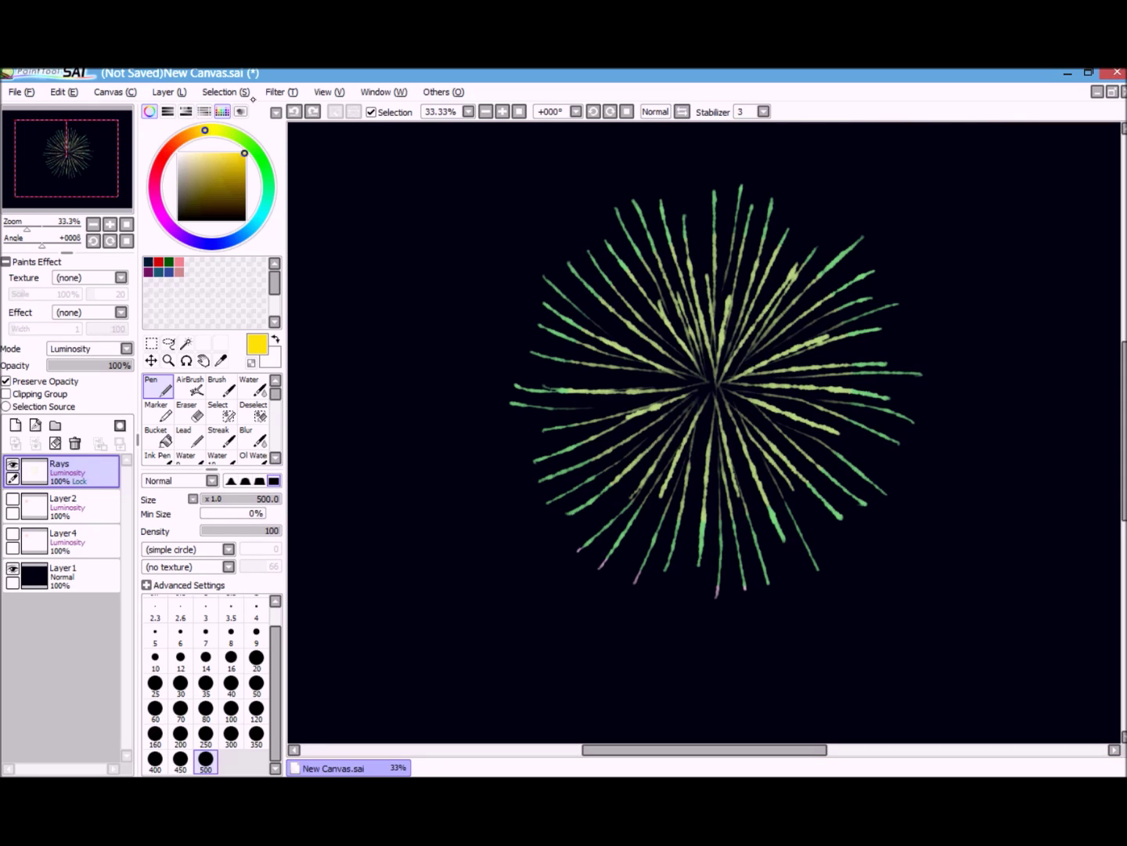
# - Paint the rays closest to the burst's centre a saturated golden yellow
pyautogui.click(708, 387)
pyautogui.hotkey('ctrl', 'z')
pyautogui.hotkey('ctrl', 'y')
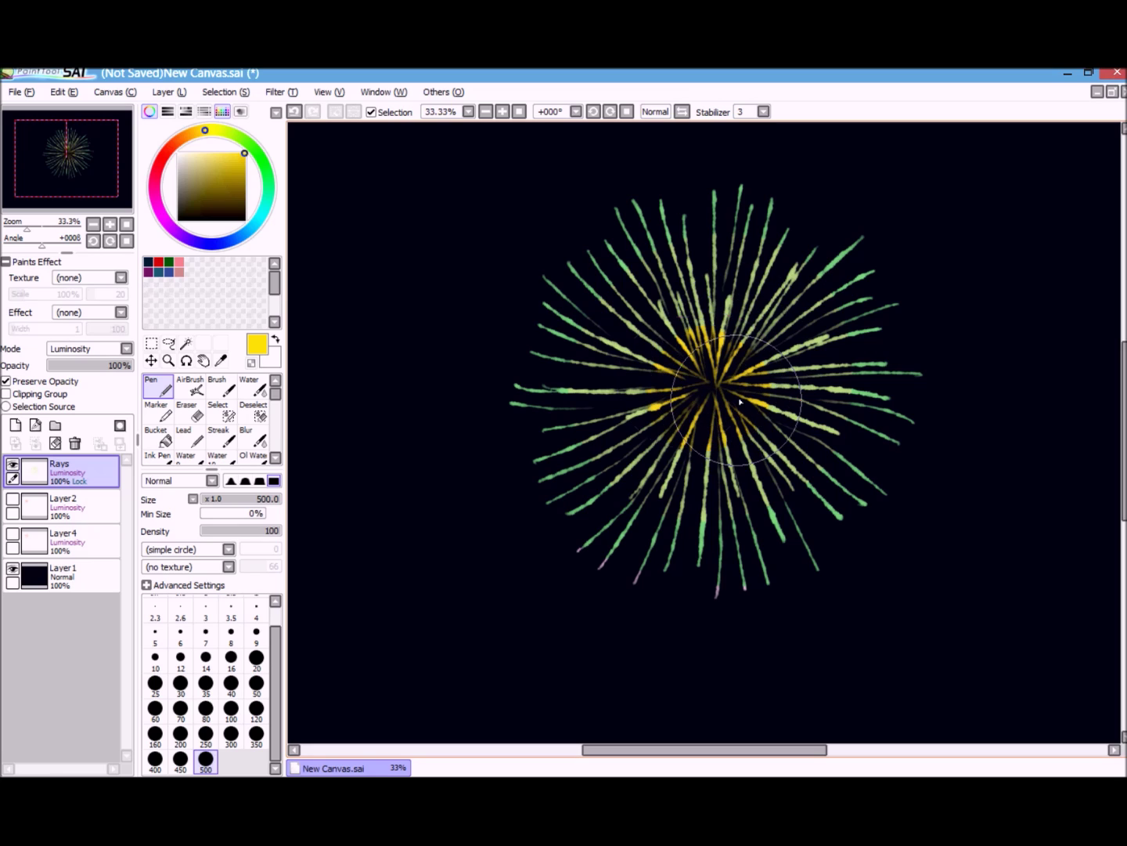
pyautogui.moveTo(740, 402)
pyautogui.mouseDown()
pyautogui.moveTo(675, 406)
pyautogui.moveTo(711, 404)
pyautogui.mouseUp()
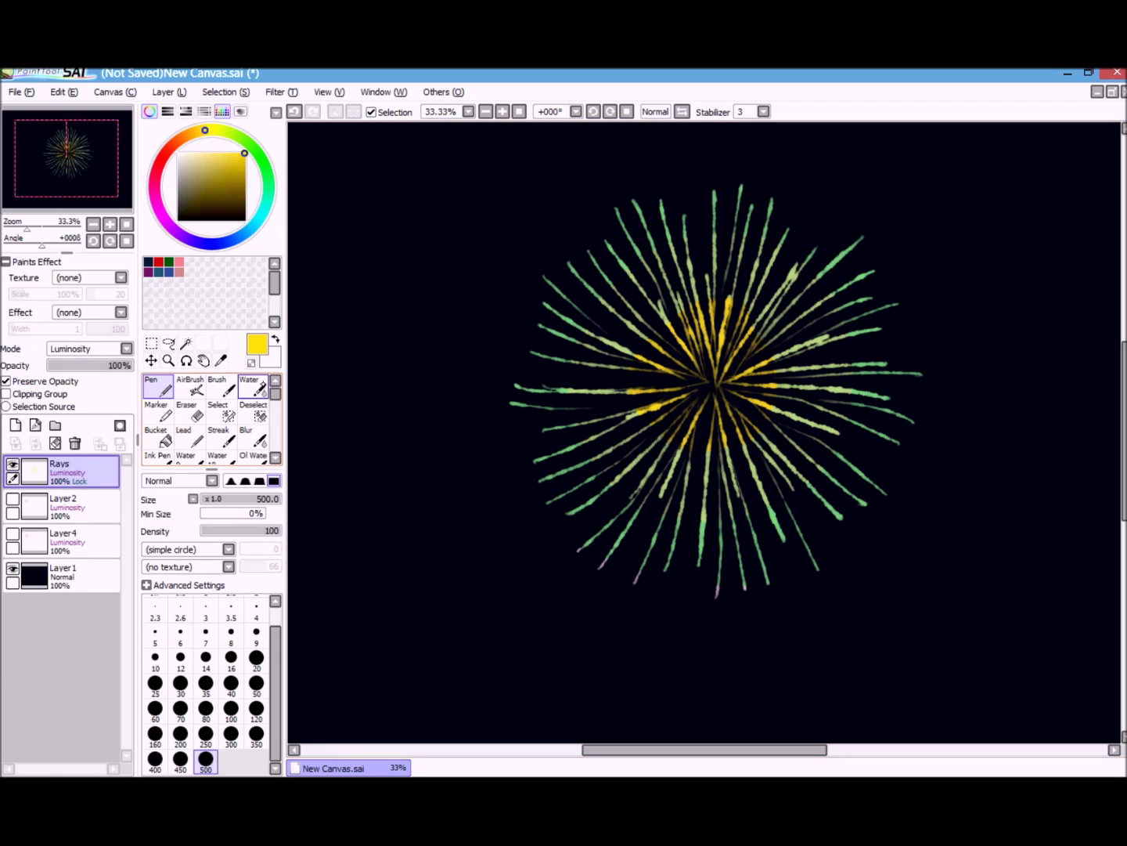
# - Blend the yellow and green transitions around the burst using the Blur tool at size 300
pyautogui.click(251, 385)
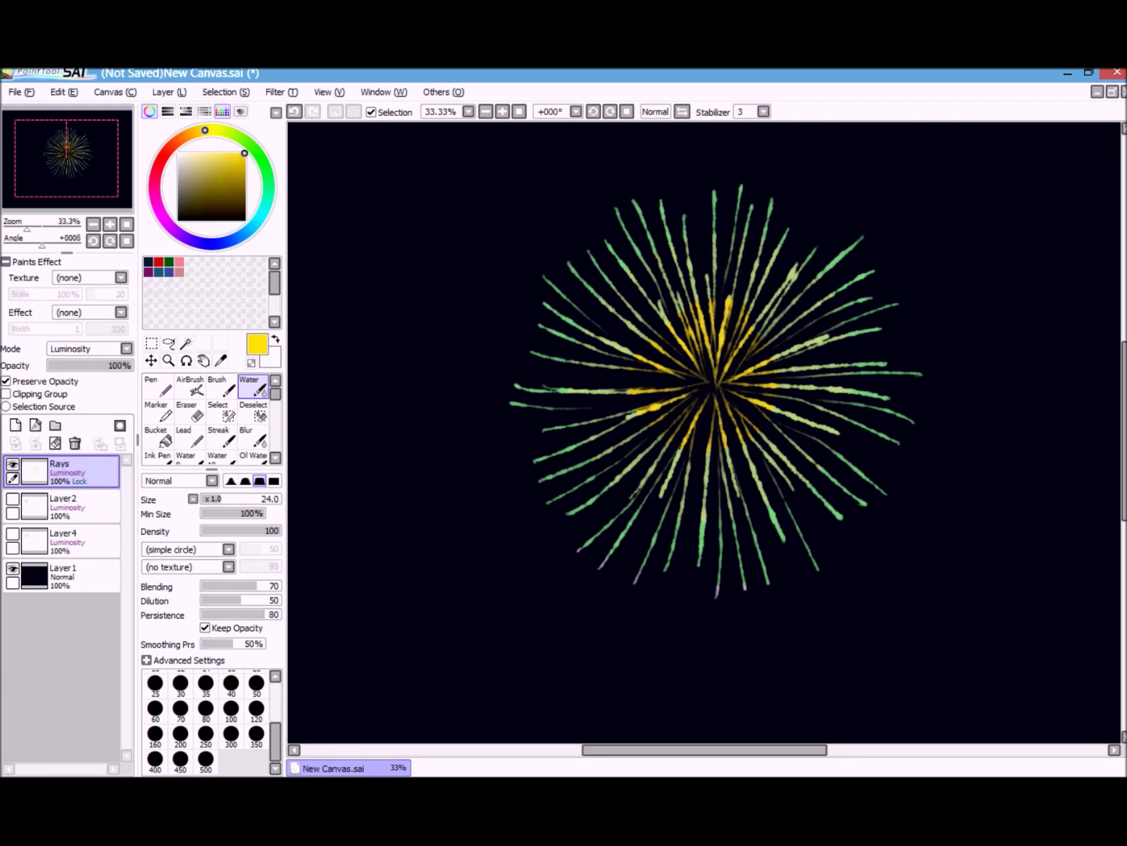
pyautogui.click(222, 386)
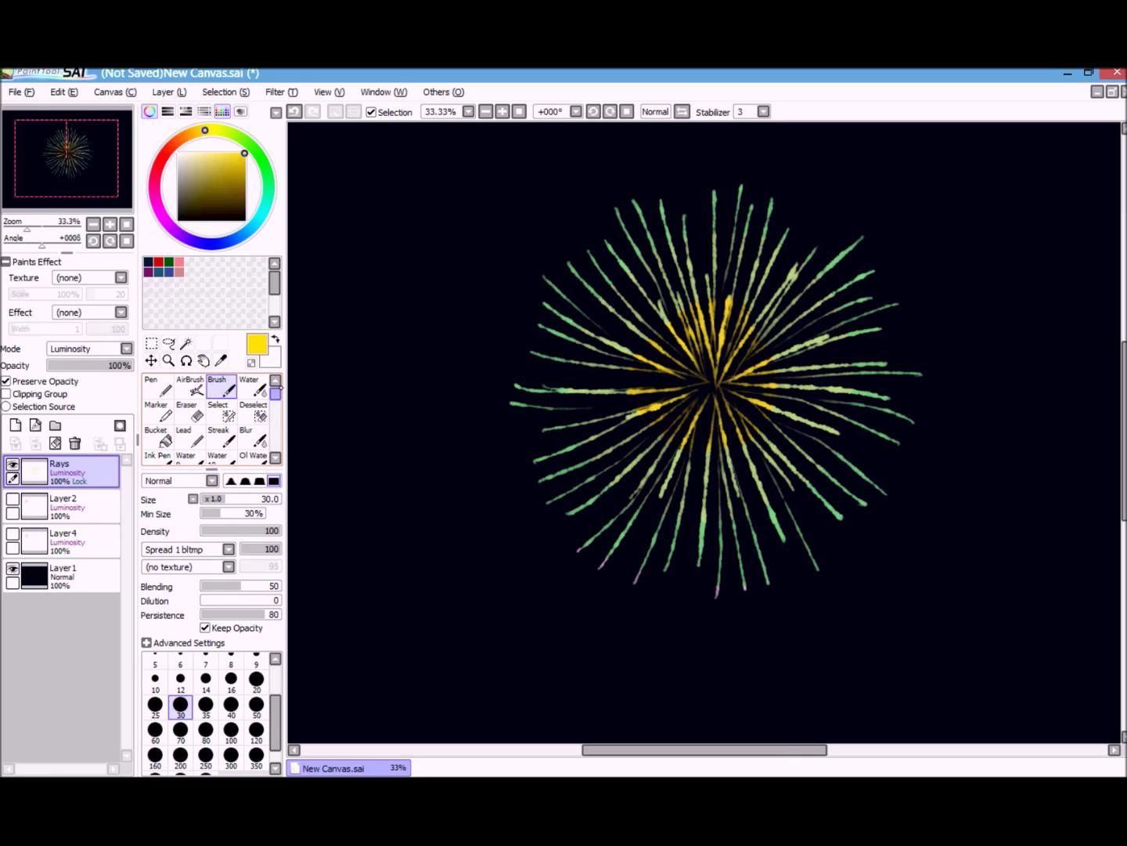
pyautogui.moveTo(278, 390)
pyautogui.mouseDown()
pyautogui.moveTo(276, 426)
pyautogui.moveTo(272, 379)
pyautogui.mouseUp()
pyautogui.click(252, 439)
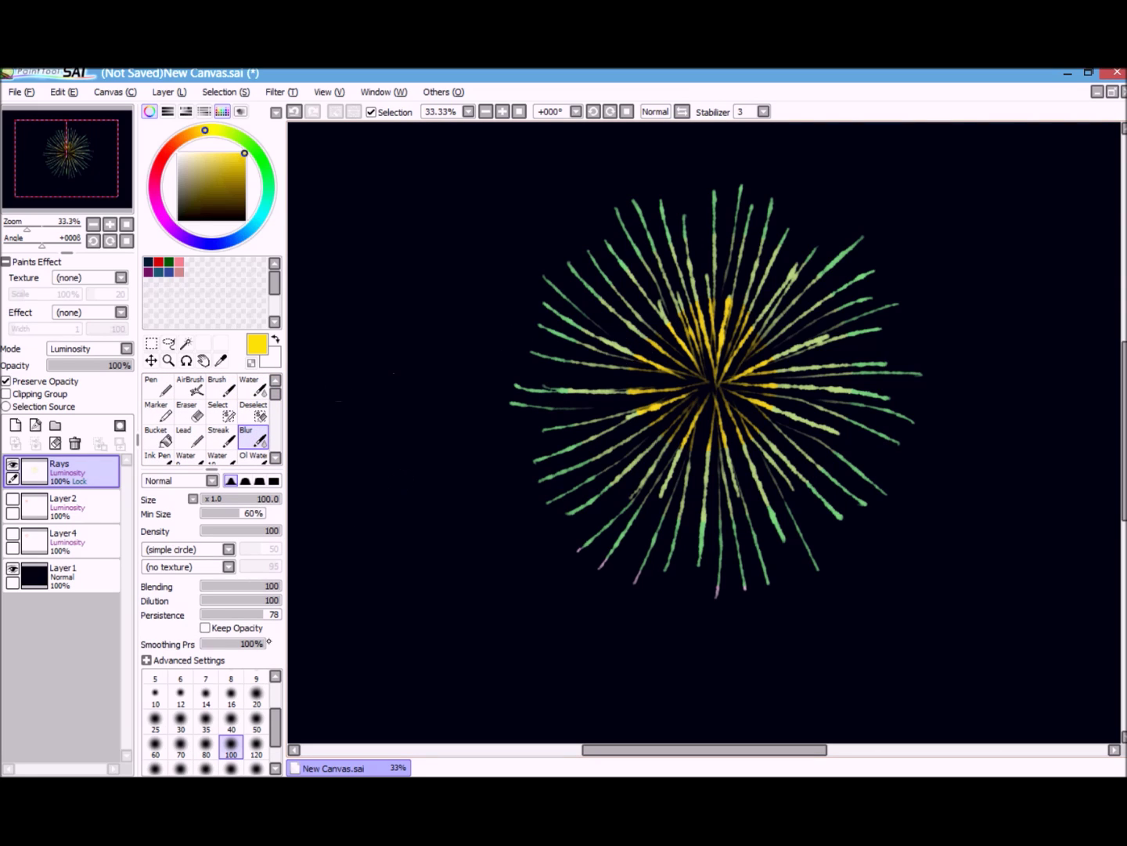
pyautogui.scroll(-2, 266, 727)
pyautogui.click(231, 734)
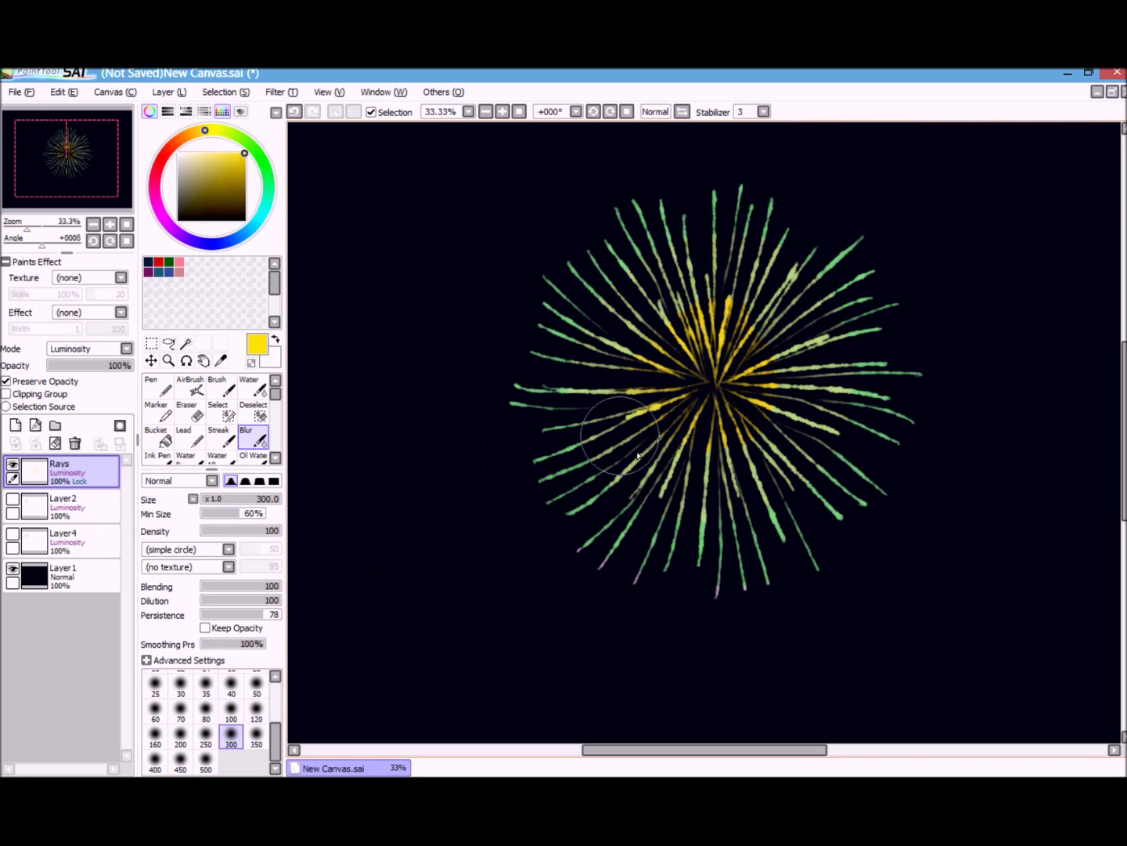
pyautogui.moveTo(770, 301)
pyautogui.mouseDown()
pyautogui.moveTo(701, 306)
pyautogui.moveTo(702, 239)
pyautogui.mouseUp()
pyautogui.moveTo(624, 574); pyautogui.dragTo(638, 513)
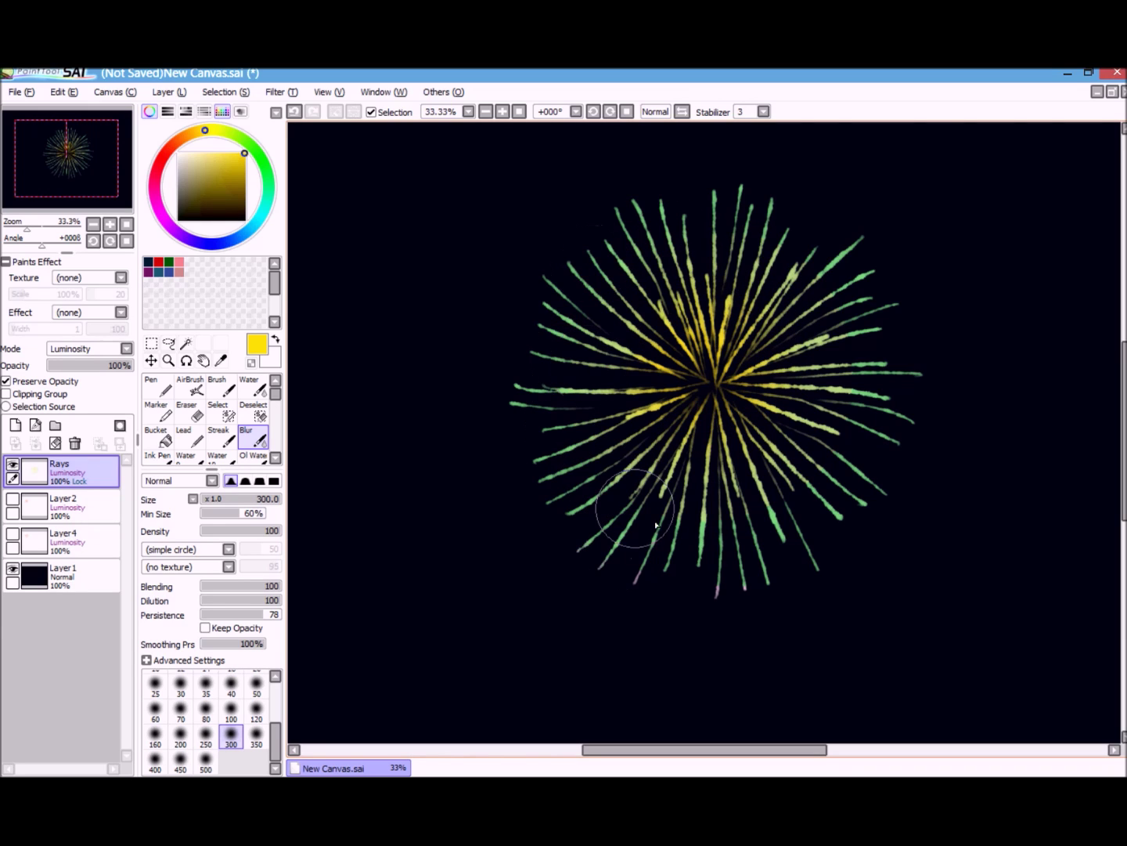
pyautogui.moveTo(773, 541)
pyautogui.mouseDown()
pyautogui.moveTo(786, 487)
pyautogui.moveTo(610, 266)
pyautogui.moveTo(638, 532)
pyautogui.moveTo(885, 388)
pyautogui.mouseUp()
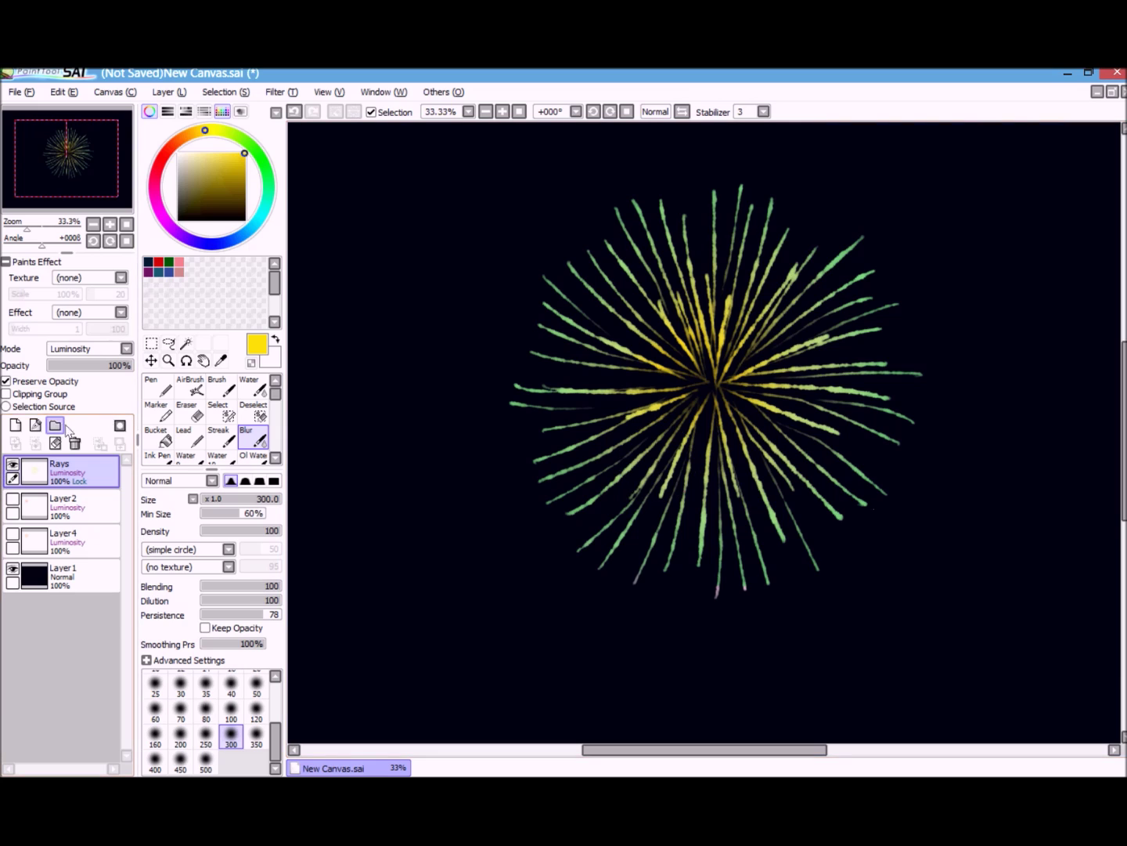
# - Add a new layer above Rays, then briefly show Layer2 and Layer4 to view the red reference firework
pyautogui.click(15, 425)
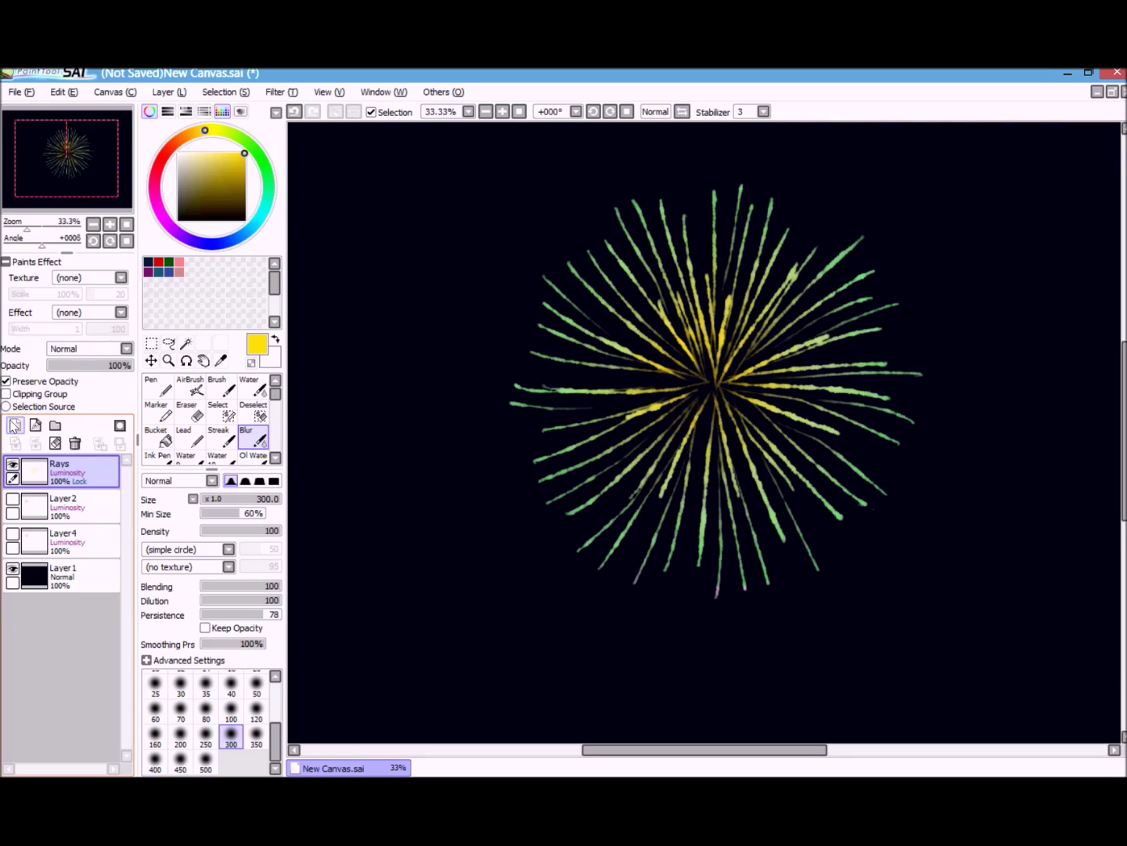
pyautogui.click(126, 224)
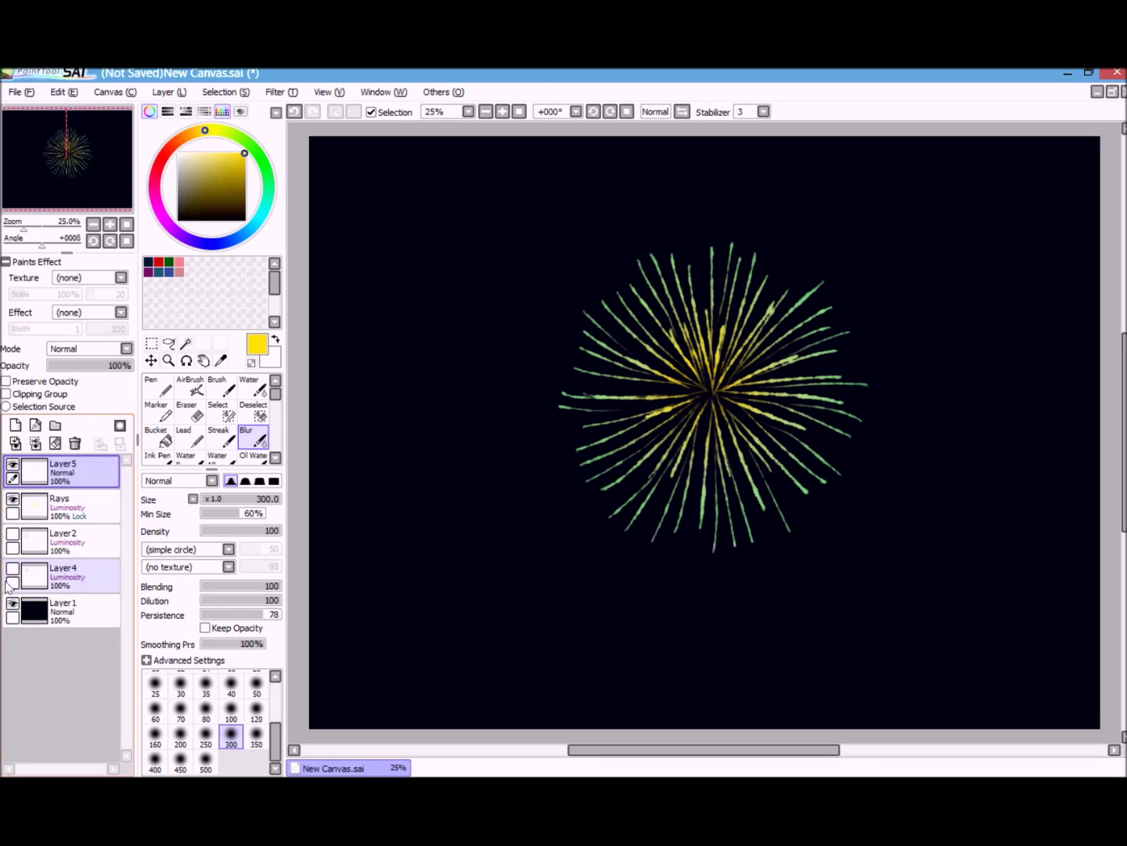
pyautogui.click(12, 568)
pyautogui.click(12, 534)
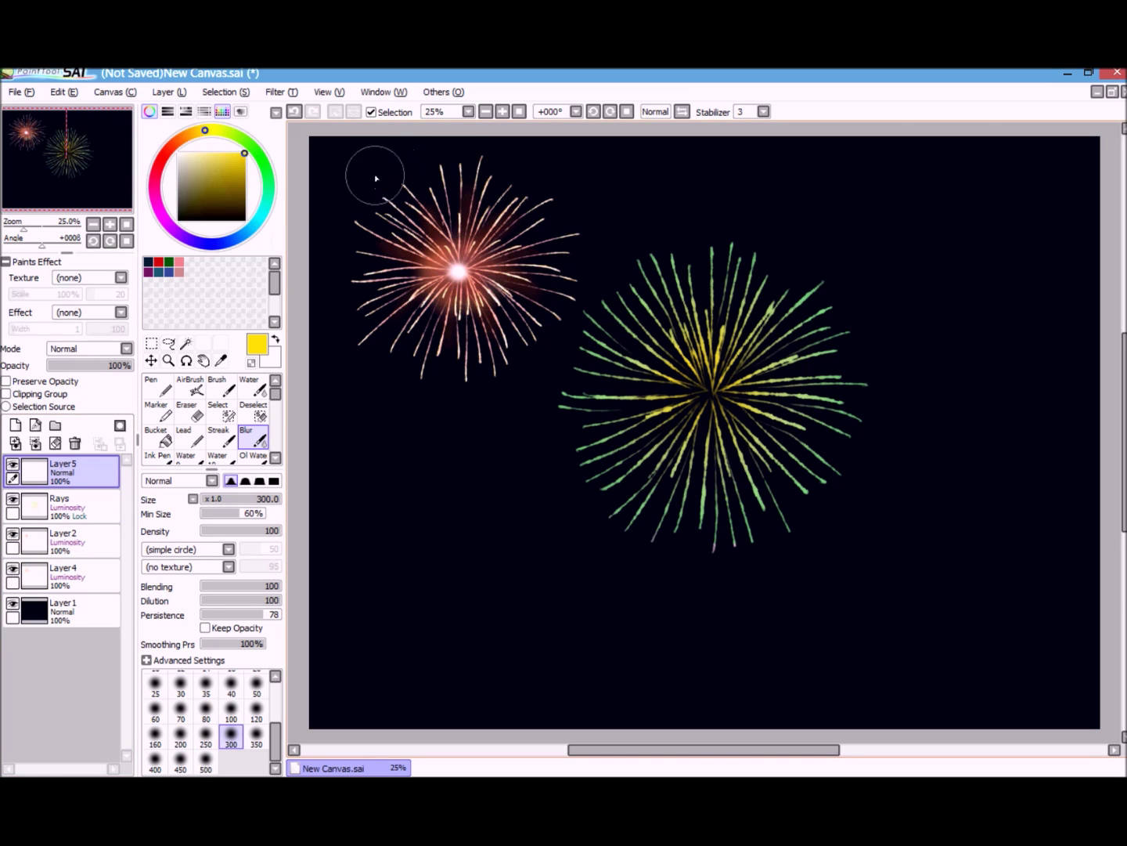
pyautogui.click(11, 571)
pyautogui.click(12, 535)
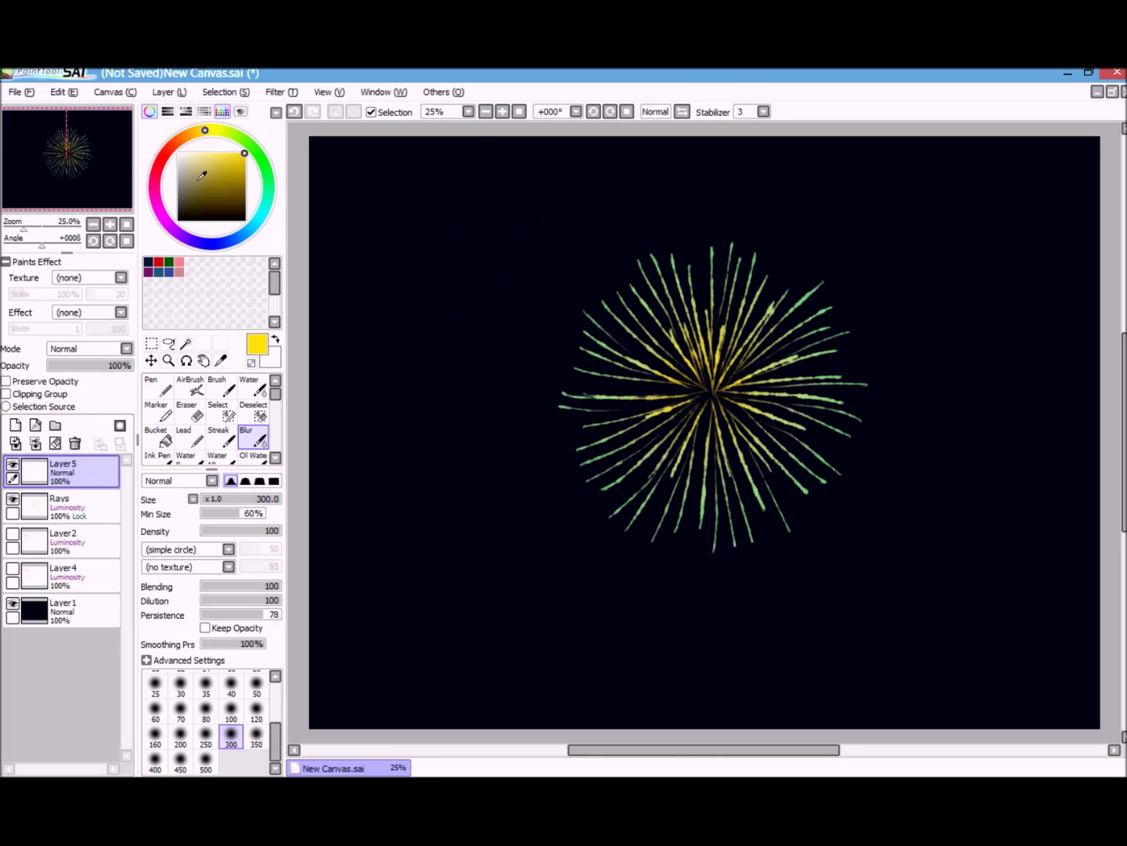
# - Check the burst by toggling the Rays layer's visibility, and set the new layer's blending mode to Luminosity
pyautogui.click(110, 224)
pyautogui.click(111, 225)
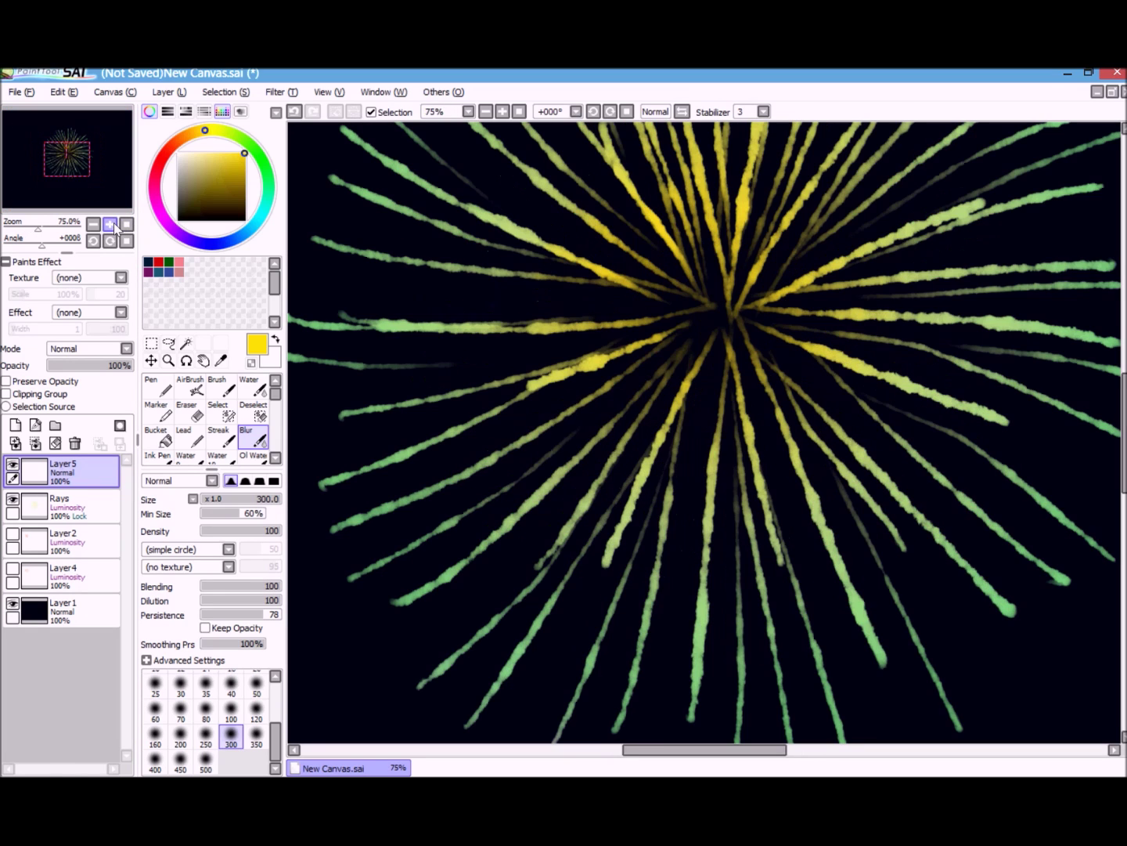
pyautogui.scroll(-3, 439, 374)
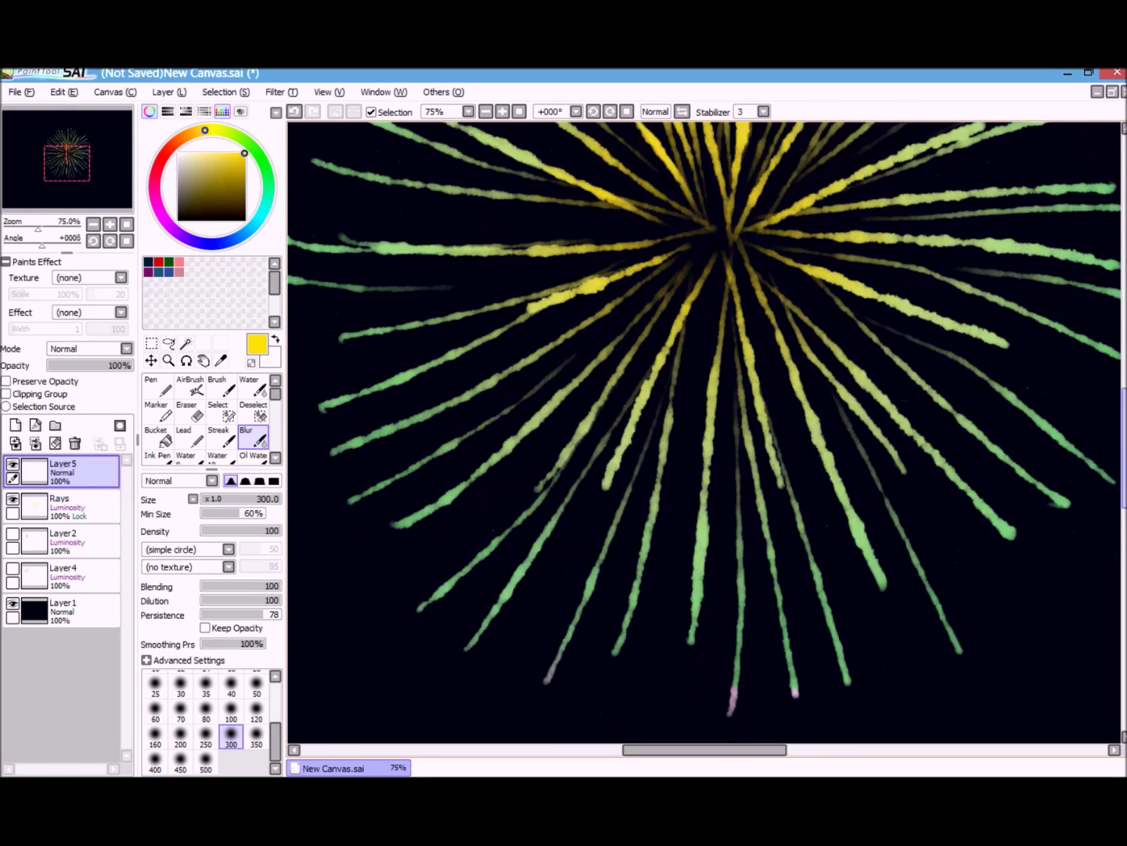
pyautogui.click(13, 499)
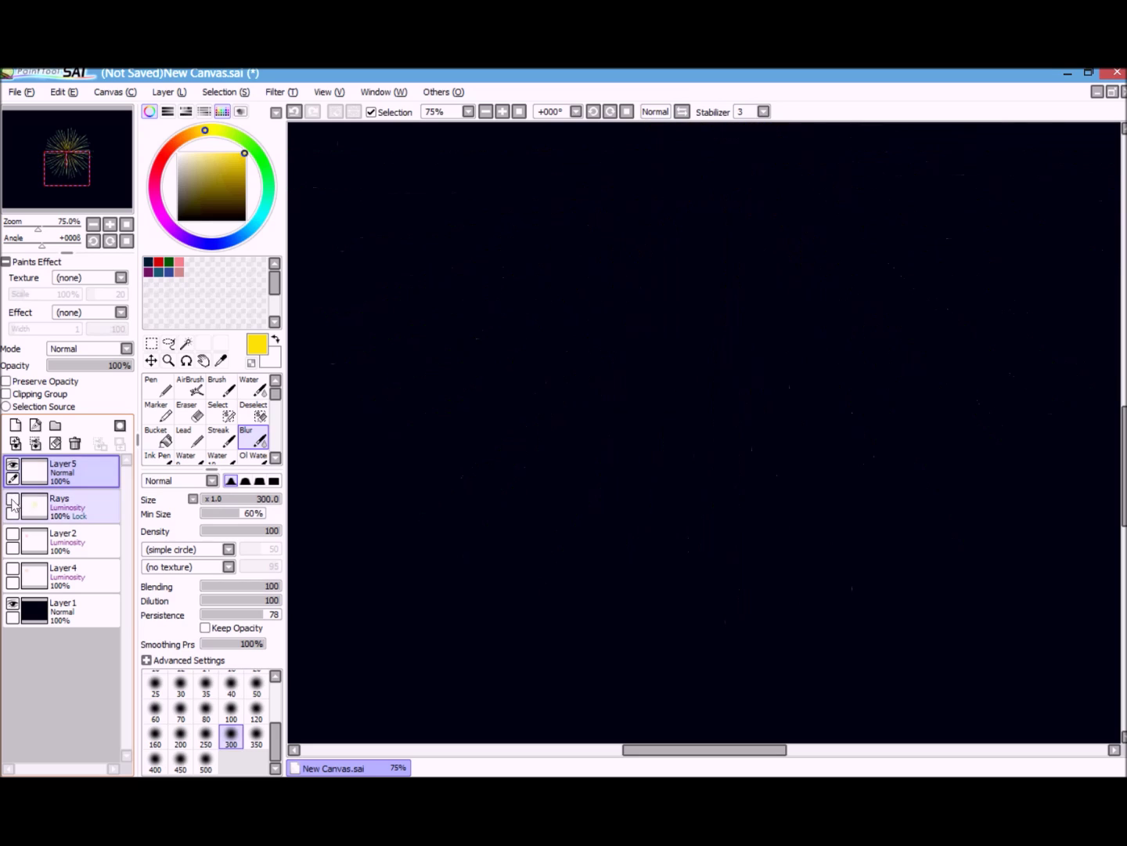
pyautogui.click(12, 500)
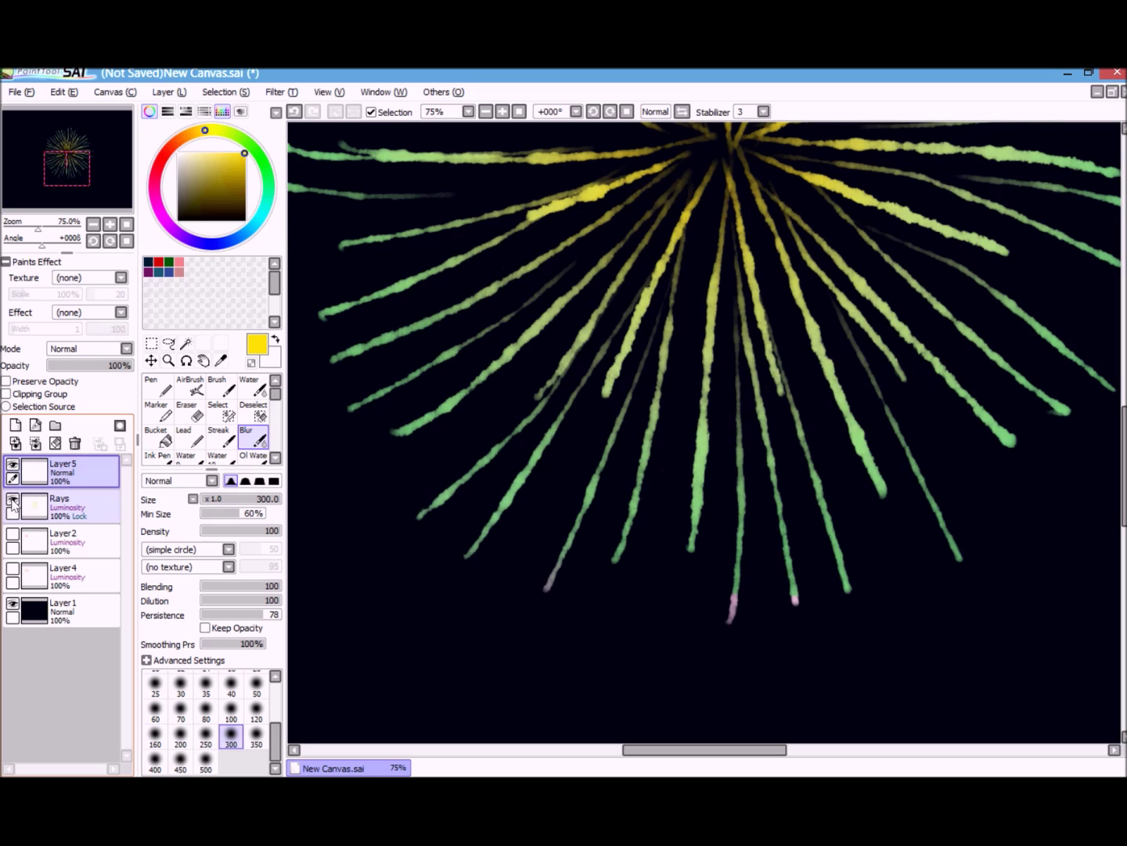
pyautogui.click(84, 349)
pyautogui.click(104, 411)
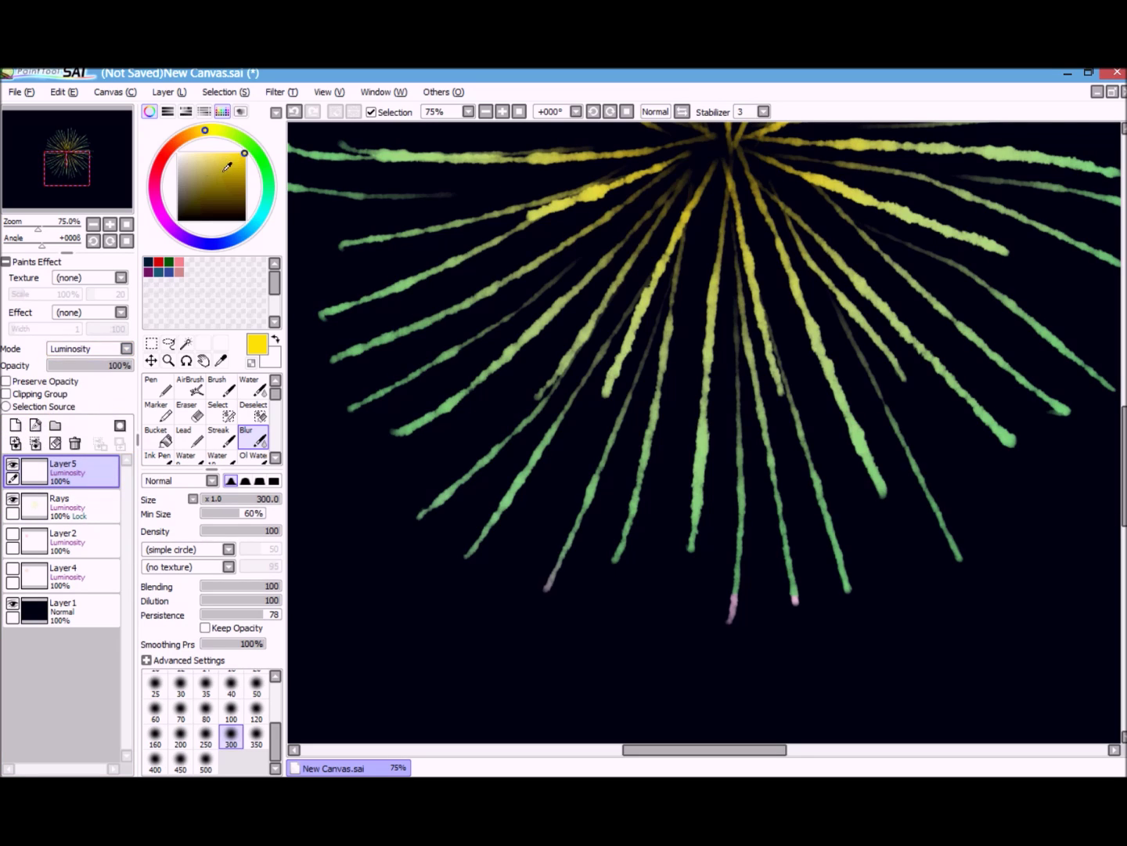
# - Paint a tapering white highlight with the size 30 Brush along the short thick ray below the centre, redoing it until it fits
pyautogui.click(228, 390)
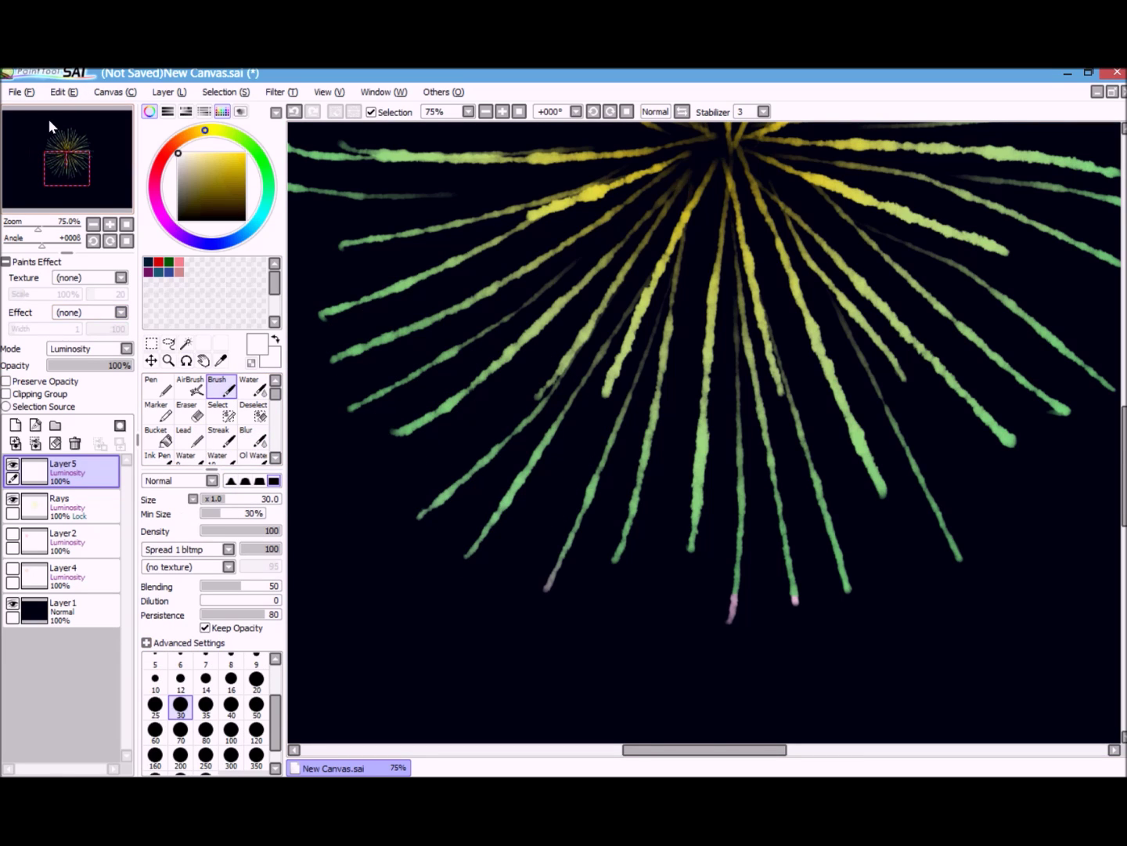
pyautogui.click(108, 226)
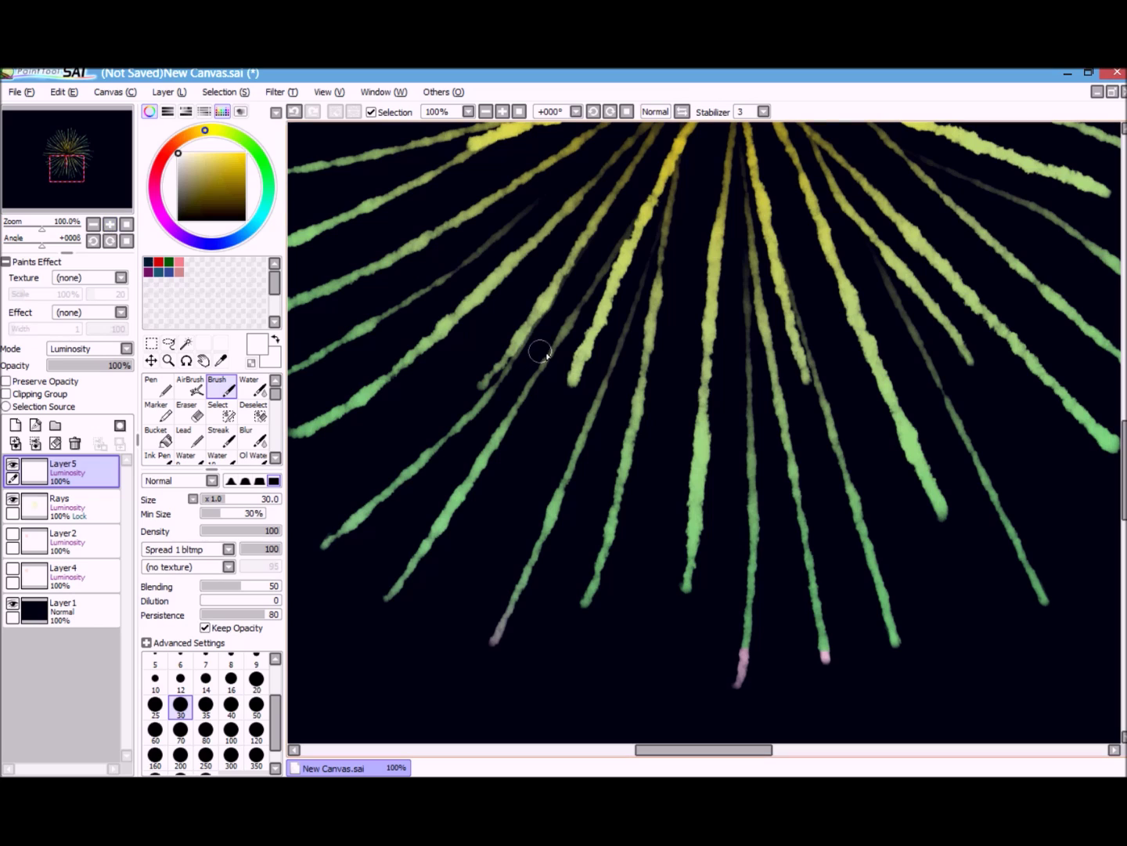
pyautogui.moveTo(576, 378); pyautogui.dragTo(670, 149)
pyautogui.hotkey('ctrl', 'z')
pyautogui.moveTo(577, 377); pyautogui.dragTo(664, 180)
pyautogui.hotkey('ctrl', 'z')
pyautogui.moveTo(576, 378); pyautogui.dragTo(638, 223)
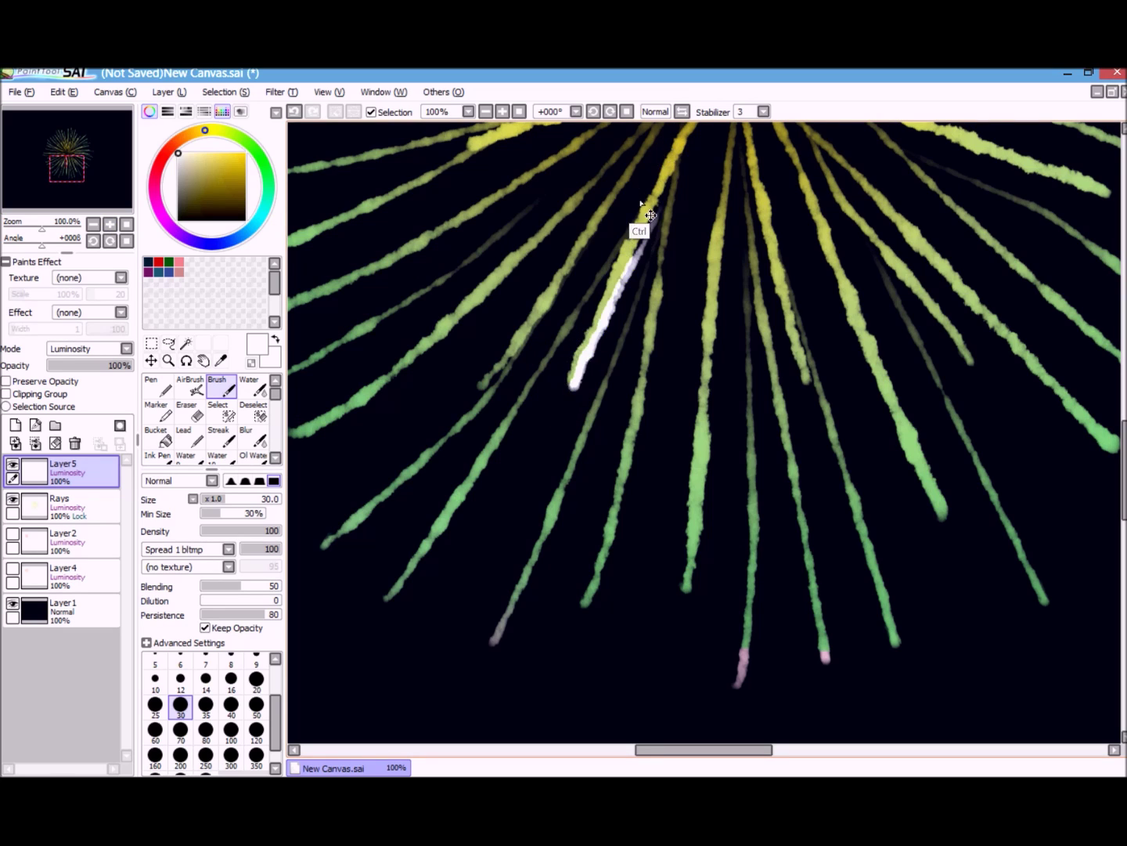
pyautogui.hotkey('ctrl', 'z')
pyautogui.moveTo(575, 377); pyautogui.dragTo(643, 199)
pyautogui.hotkey('ctrl', 'z')
pyautogui.moveTo(576, 377); pyautogui.dragTo(662, 159)
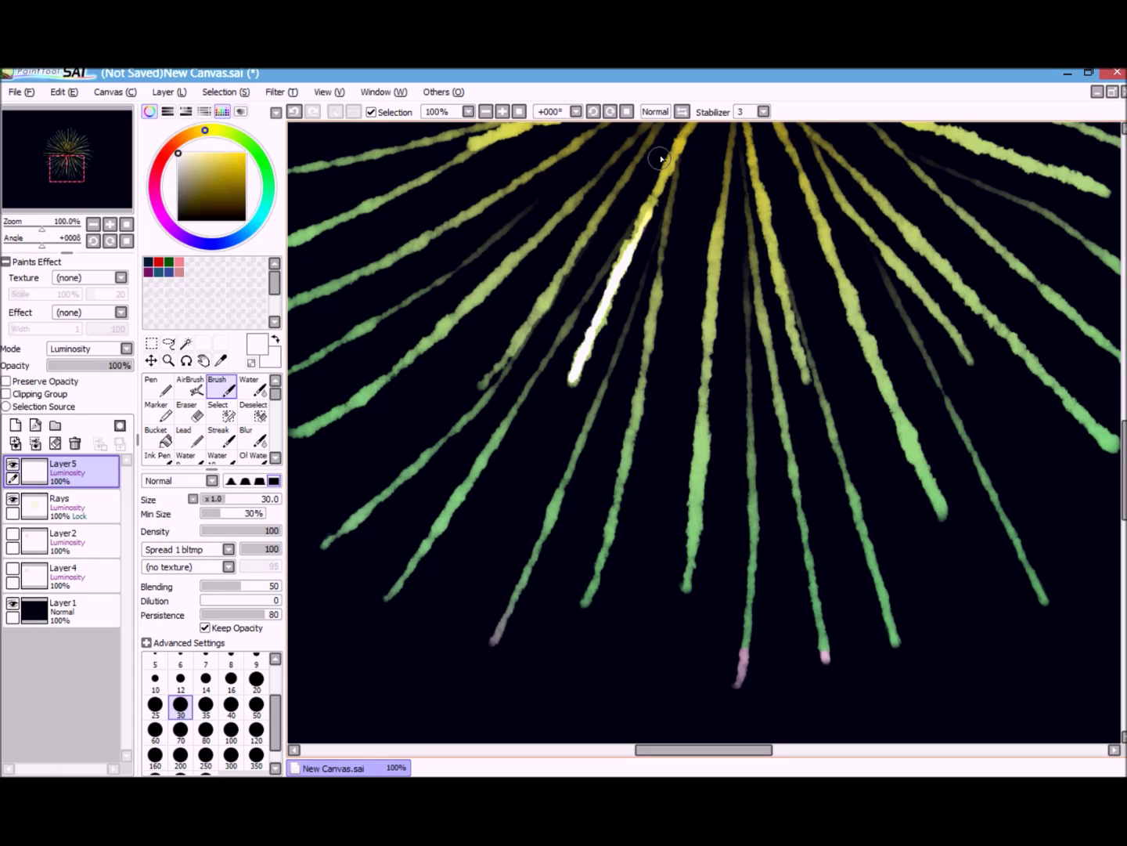
# - Add tapering white highlights to the outer ends of two long rays at the burst's lower left
pyautogui.moveTo(588, 597); pyautogui.dragTo(622, 476)
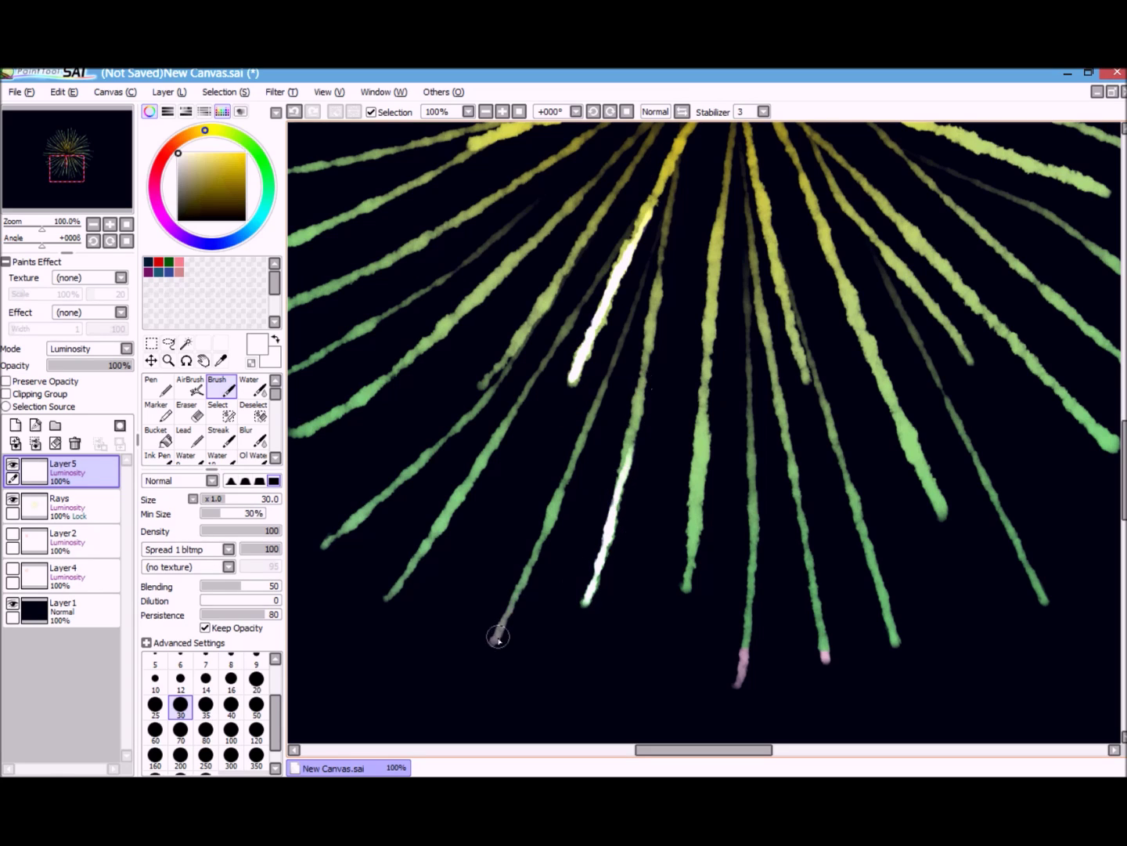
pyautogui.moveTo(497, 637); pyautogui.dragTo(556, 407)
pyautogui.hotkey('ctrl', 'z')
pyautogui.moveTo(493, 643); pyautogui.dragTo(583, 440)
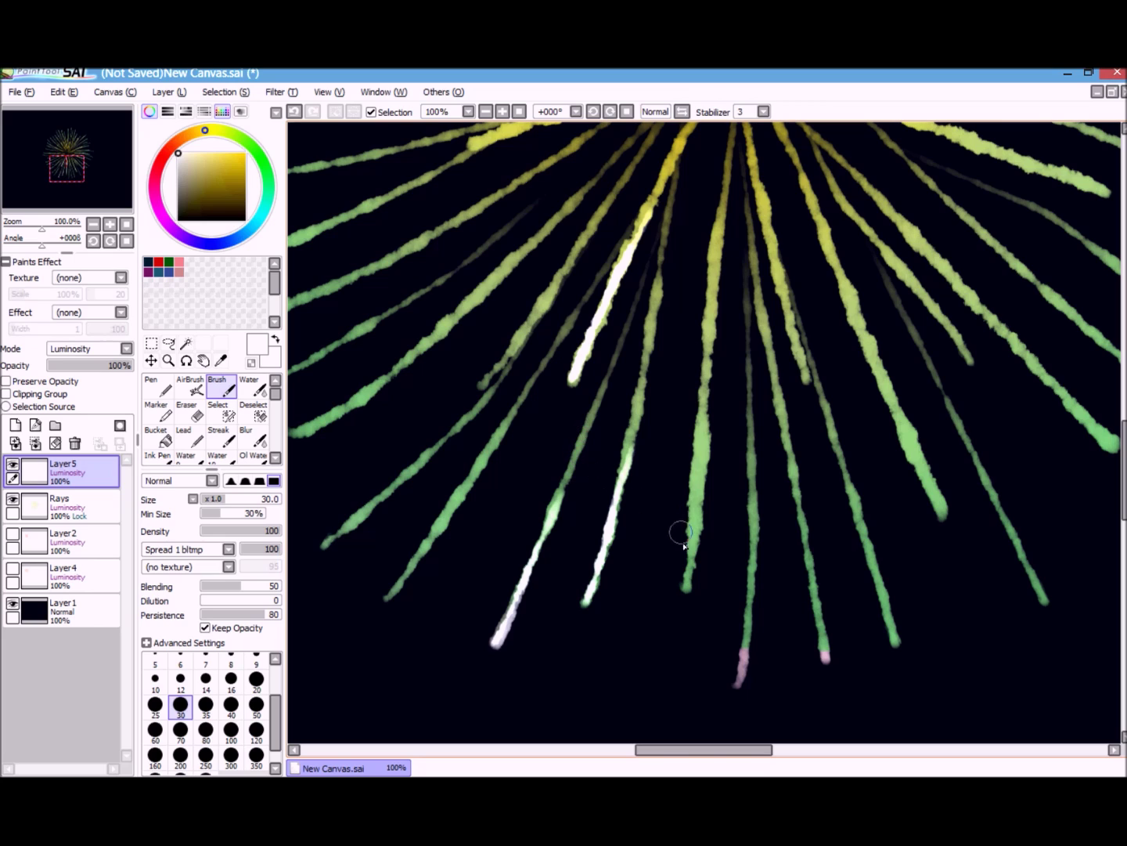
# - Paint tapering white highlights from the tips inward on the rays along the burst's bottom and lower right
pyautogui.moveTo(686, 586); pyautogui.dragTo(701, 411)
pyautogui.hotkey('ctrl', 'z')
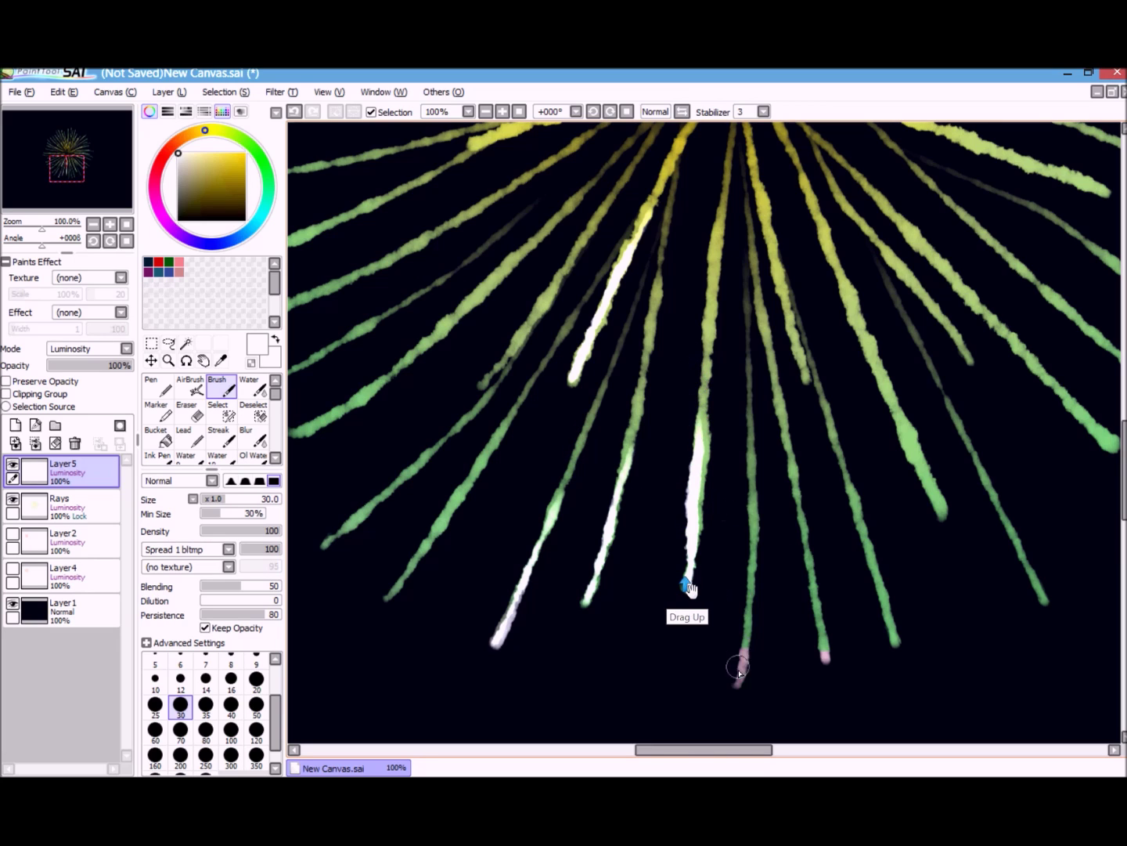
pyautogui.moveTo(737, 684); pyautogui.dragTo(751, 493)
pyautogui.moveTo(828, 664); pyautogui.dragTo(799, 509)
pyautogui.moveTo(898, 644); pyautogui.dragTo(851, 483)
pyautogui.moveTo(947, 513); pyautogui.dragTo(870, 338)
pyautogui.moveTo(807, 380); pyautogui.dragTo(772, 250)
pyautogui.moveTo(1043, 603); pyautogui.dragTo(970, 447)
pyautogui.moveTo(971, 360); pyautogui.dragTo(889, 250)
# - Add tapering white highlights to the outer ends of the rays at the burst's lower left
pyautogui.moveTo(386, 598); pyautogui.dragTo(435, 531)
pyautogui.moveTo(325, 547); pyautogui.dragTo(458, 432)
pyautogui.moveTo(481, 386); pyautogui.dragTo(569, 264)
pyautogui.moveTo(478, 521); pyautogui.dragTo(712, 521)
pyautogui.moveTo(530, 434); pyautogui.dragTo(673, 326)
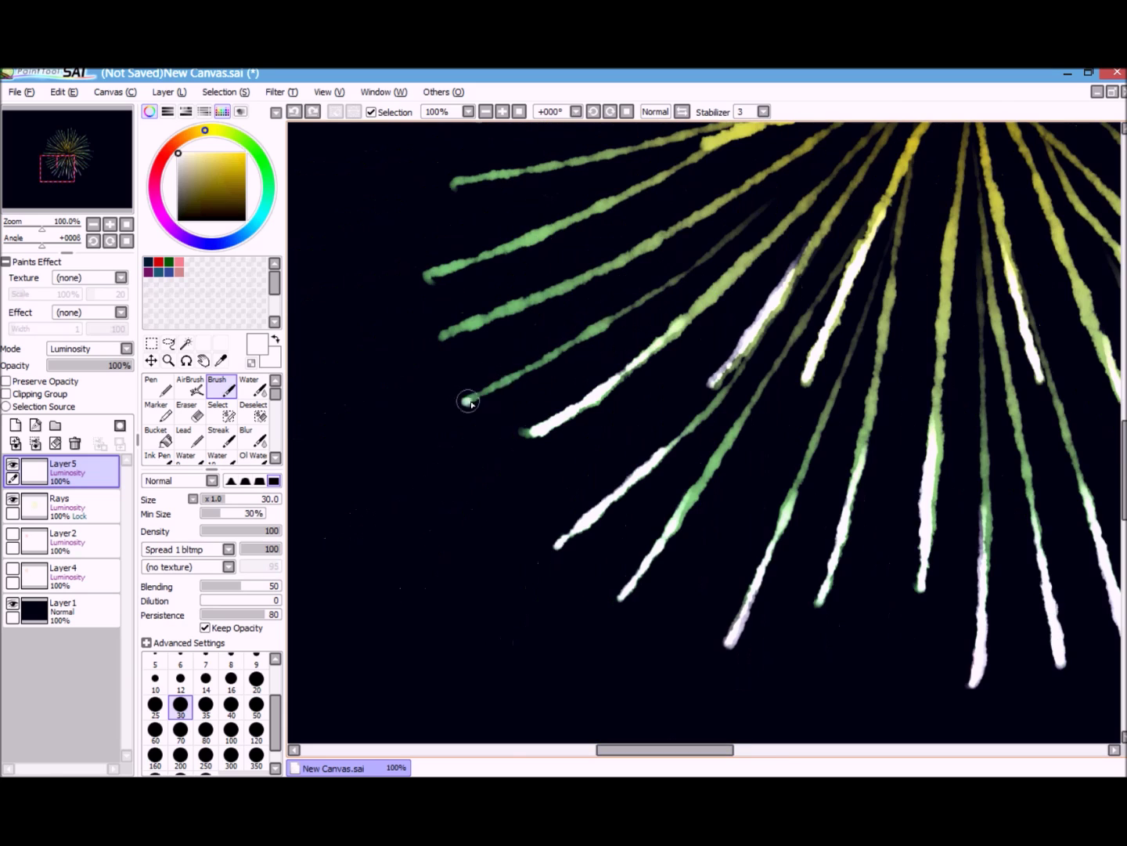
# - Paint tapering white highlights on the outer ends of the rays on the burst's left and upper-left sides
pyautogui.moveTo(468, 404); pyautogui.dragTo(613, 321)
pyautogui.moveTo(436, 338); pyautogui.dragTo(611, 263)
pyautogui.moveTo(426, 278)
pyautogui.mouseDown()
pyautogui.moveTo(615, 203)
pyautogui.moveTo(626, 465)
pyautogui.mouseUp()
pyautogui.moveTo(417, 221); pyautogui.dragTo(631, 261)
pyautogui.moveTo(441, 138); pyautogui.dragTo(617, 206)
pyautogui.moveTo(682, 202); pyautogui.dragTo(680, 403)
pyautogui.hotkey('ctrl', 'z')
pyautogui.moveTo(441, 339); pyautogui.dragTo(617, 420)
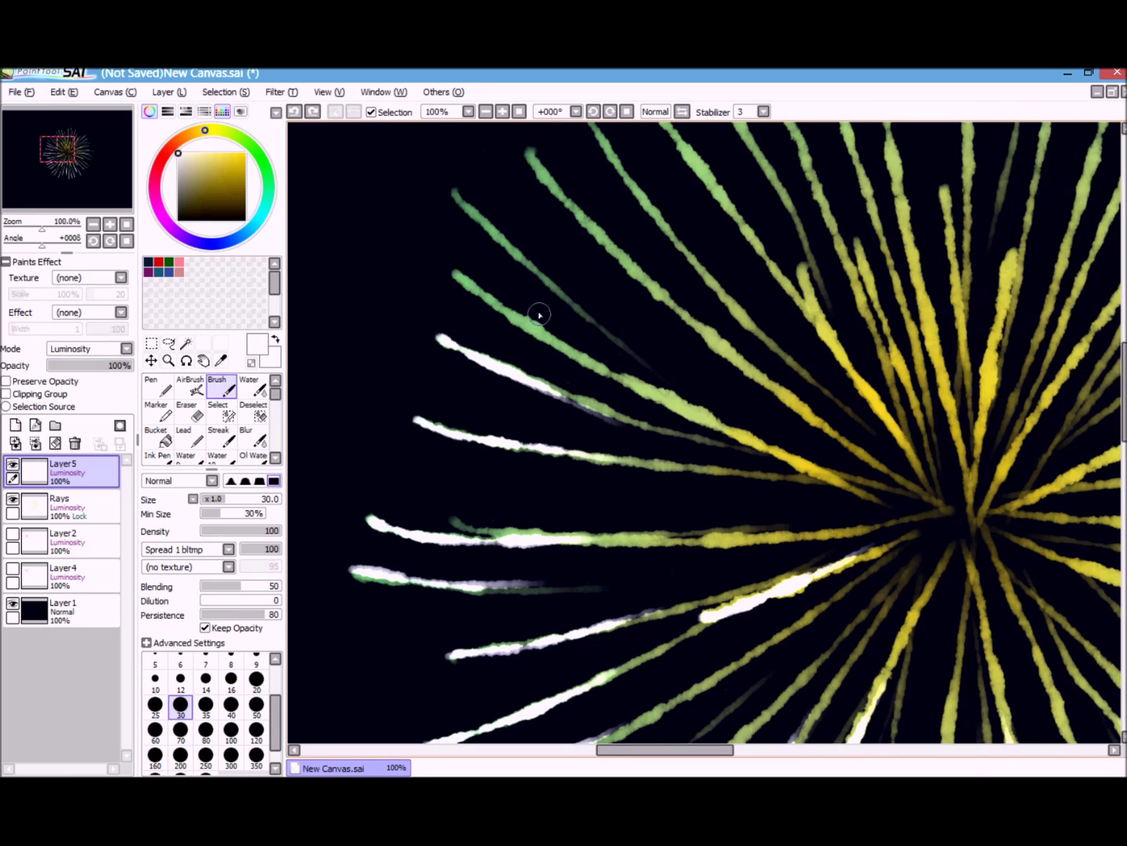
pyautogui.moveTo(459, 274); pyautogui.dragTo(640, 390)
pyautogui.moveTo(454, 187); pyautogui.dragTo(588, 311)
pyautogui.moveTo(529, 148); pyautogui.dragTo(675, 302)
# - Highlight in white the shorter thick rays above the centre and those reaching to the upper and lower right
pyautogui.moveTo(860, 242); pyautogui.dragTo(903, 388)
pyautogui.moveTo(941, 187); pyautogui.dragTo(967, 349)
pyautogui.moveTo(1006, 258); pyautogui.dragTo(981, 454)
pyautogui.moveTo(666, 749); pyautogui.dragTo(715, 749)
pyautogui.moveTo(916, 151); pyautogui.dragTo(799, 322)
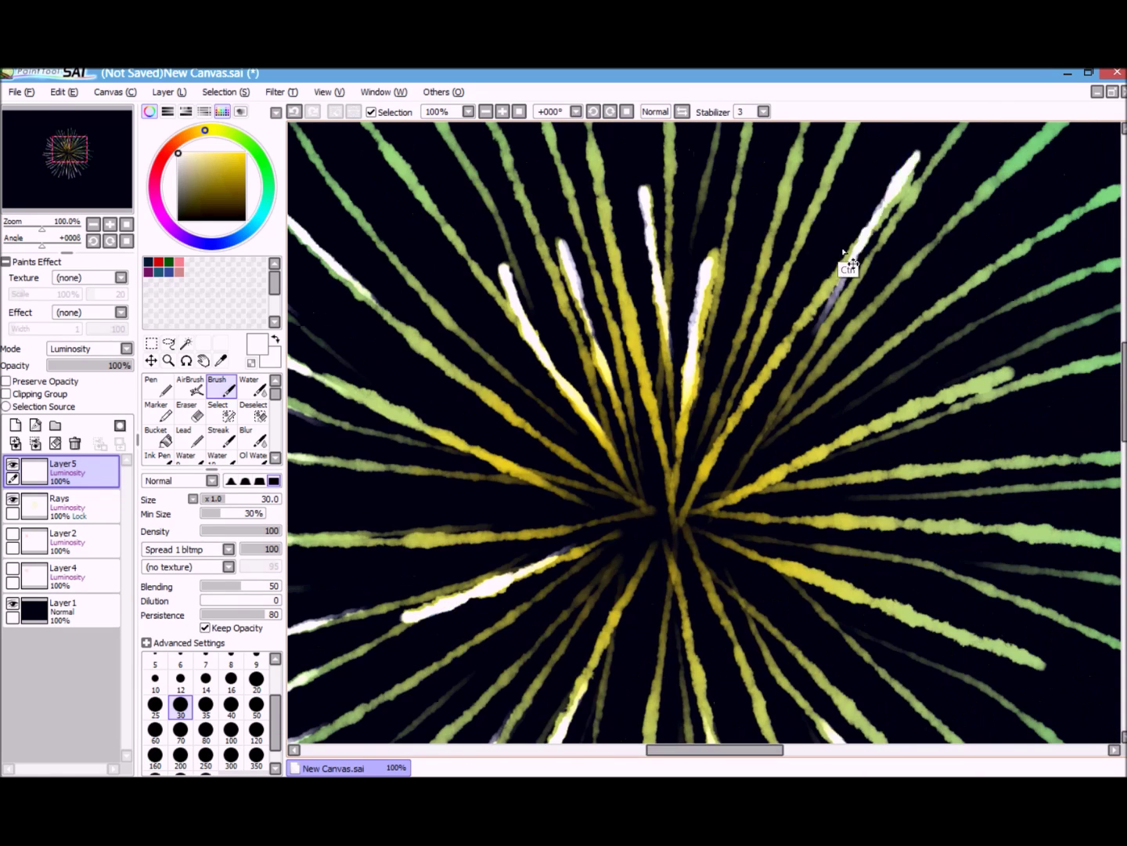
pyautogui.hotkey('ctrl', 'z')
pyautogui.moveTo(1014, 372); pyautogui.dragTo(823, 445)
pyautogui.moveTo(1041, 667); pyautogui.dragTo(857, 595)
# - Paint tapering white highlights down from the tips of the long rays across the top of the burst
pyautogui.moveTo(750, 208); pyautogui.dragTo(722, 415)
pyautogui.moveTo(780, 268); pyautogui.dragTo(740, 482)
pyautogui.moveTo(843, 247); pyautogui.dragTo(802, 444)
pyautogui.moveTo(890, 339); pyautogui.dragTo(811, 502)
pyautogui.moveTo(973, 393); pyautogui.dragTo(884, 530)
pyautogui.moveTo(1115, 363); pyautogui.dragTo(951, 523)
pyautogui.moveTo(425, 252); pyautogui.dragTo(510, 422)
pyautogui.moveTo(509, 252); pyautogui.dragTo(554, 444)
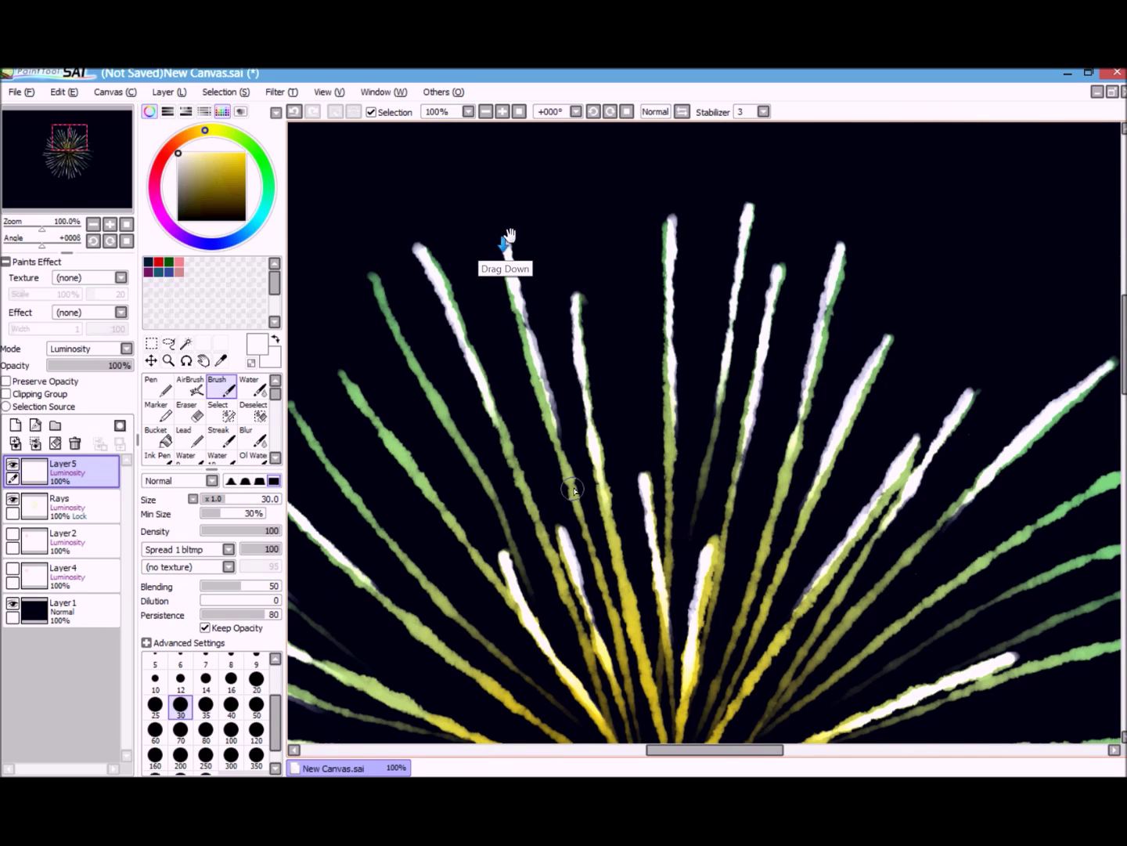
pyautogui.hotkey('ctrl', 'z')
# - Finish the white highlights on the outer ends of the rays on the burst's right and lower-right sides
pyautogui.moveTo(836, 546); pyautogui.dragTo(673, 611)
pyautogui.moveTo(863, 638)
pyautogui.mouseDown()
pyautogui.moveTo(682, 687)
pyautogui.moveTo(682, 347)
pyautogui.mouseUp()
pyautogui.moveTo(881, 401); pyautogui.dragTo(697, 408)
pyautogui.moveTo(985, 434); pyautogui.dragTo(794, 420)
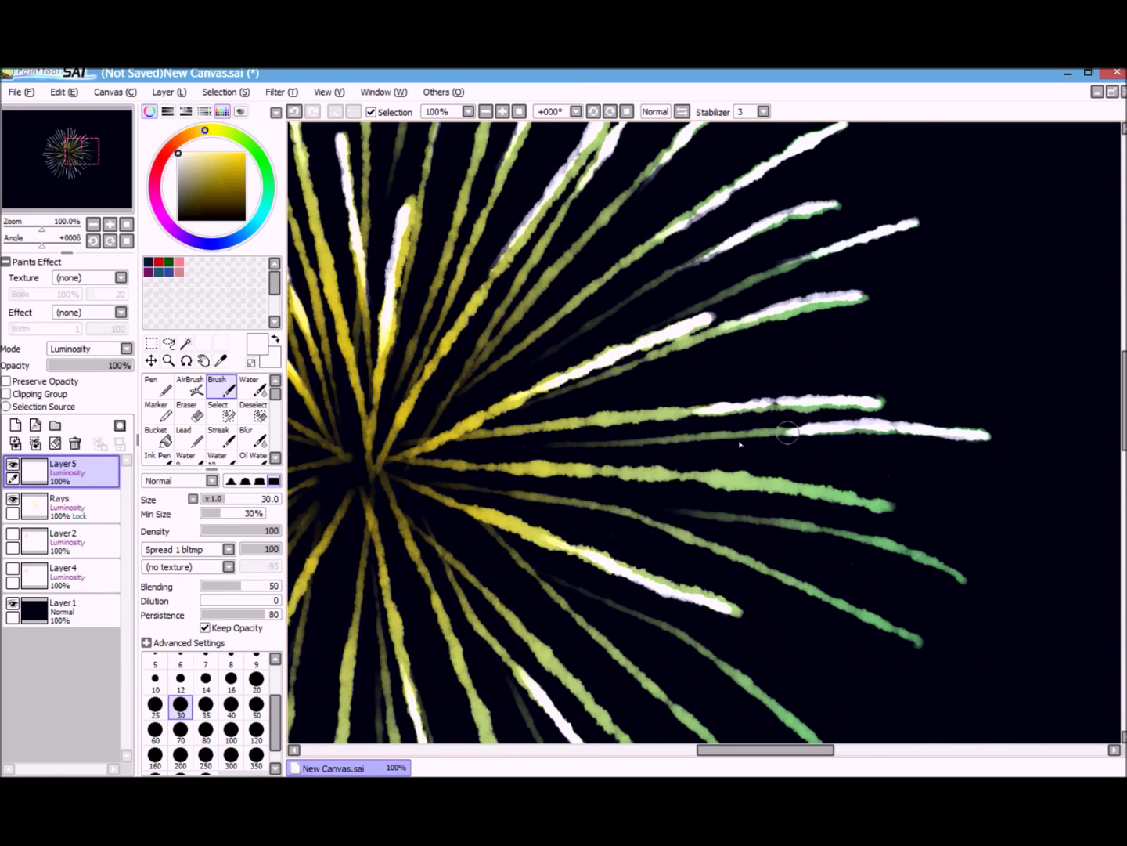
pyautogui.moveTo(890, 504); pyautogui.dragTo(736, 472)
pyautogui.moveTo(968, 580); pyautogui.dragTo(800, 531)
pyautogui.moveTo(884, 517); pyautogui.dragTo(775, 431)
pyautogui.moveTo(820, 546); pyautogui.dragTo(681, 430)
# - Show Layer2 and Layer4 to compare the highlighted burst with the red reference firework
pyautogui.click(57, 146)
pyautogui.click(125, 224)
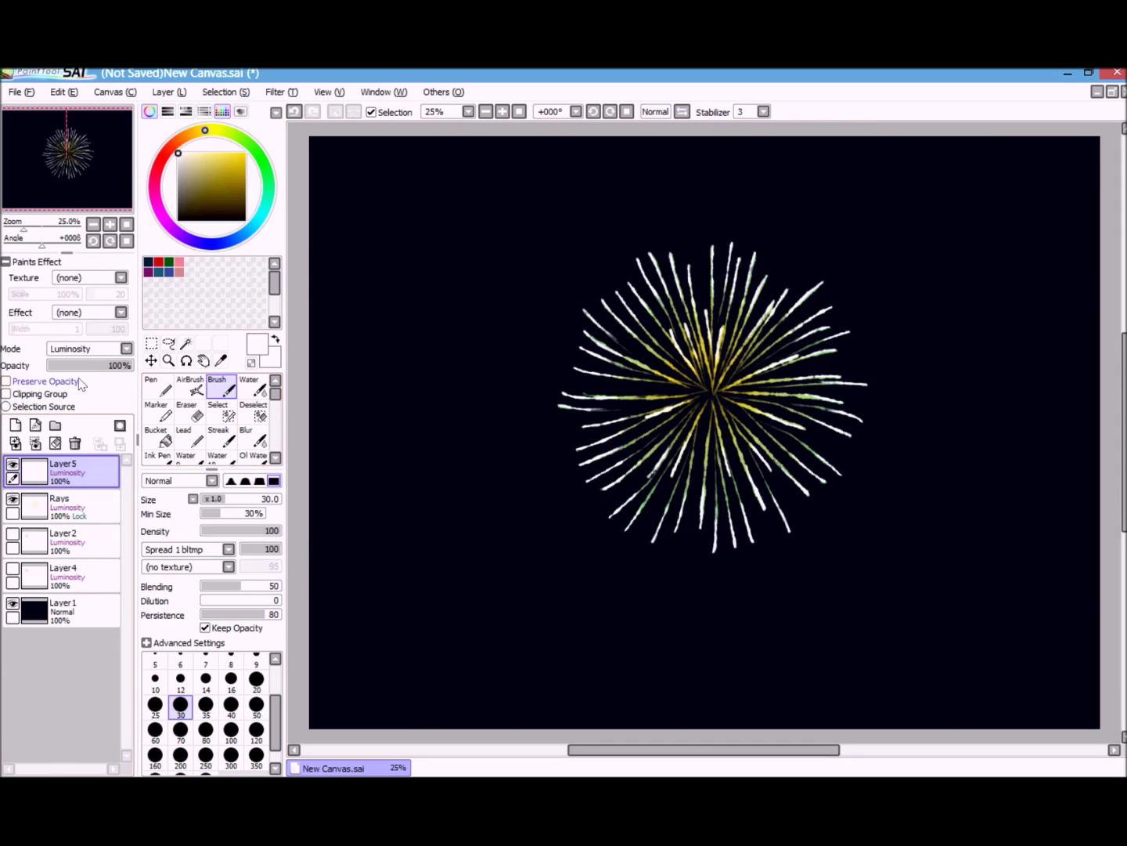
pyautogui.click(13, 532)
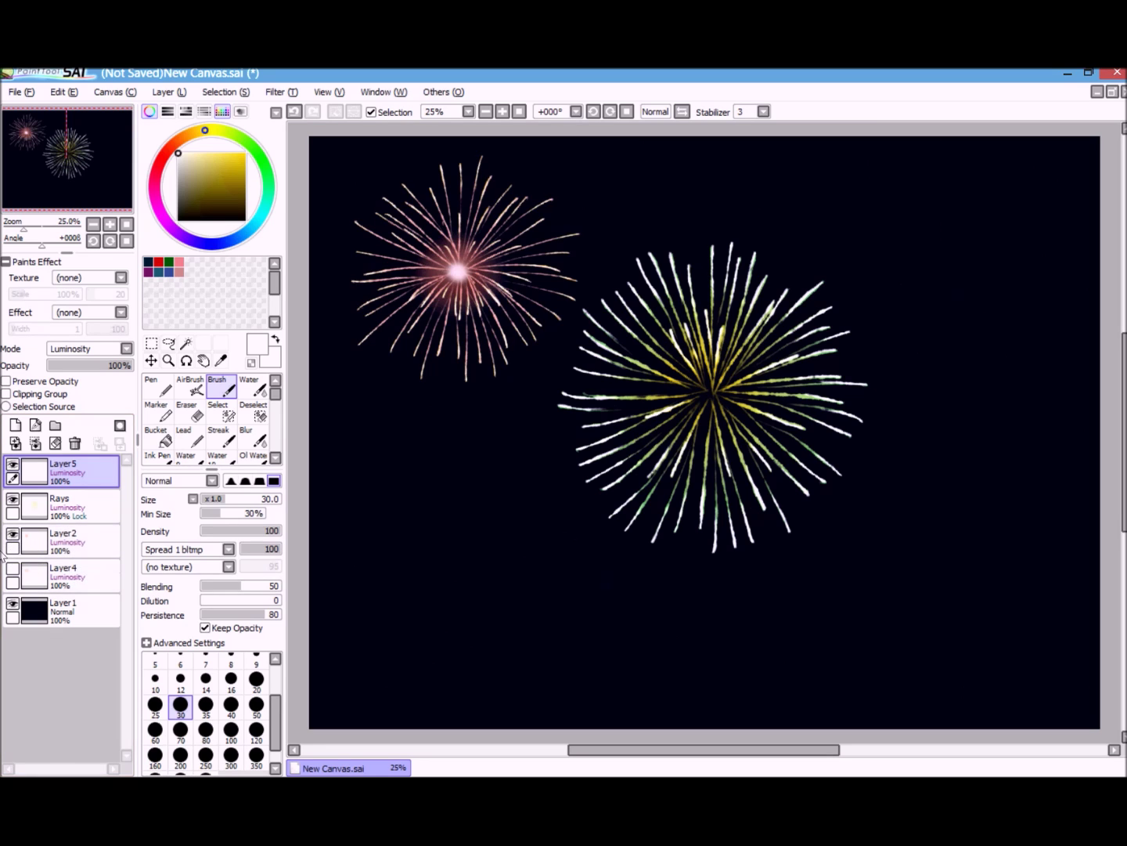
pyautogui.click(12, 568)
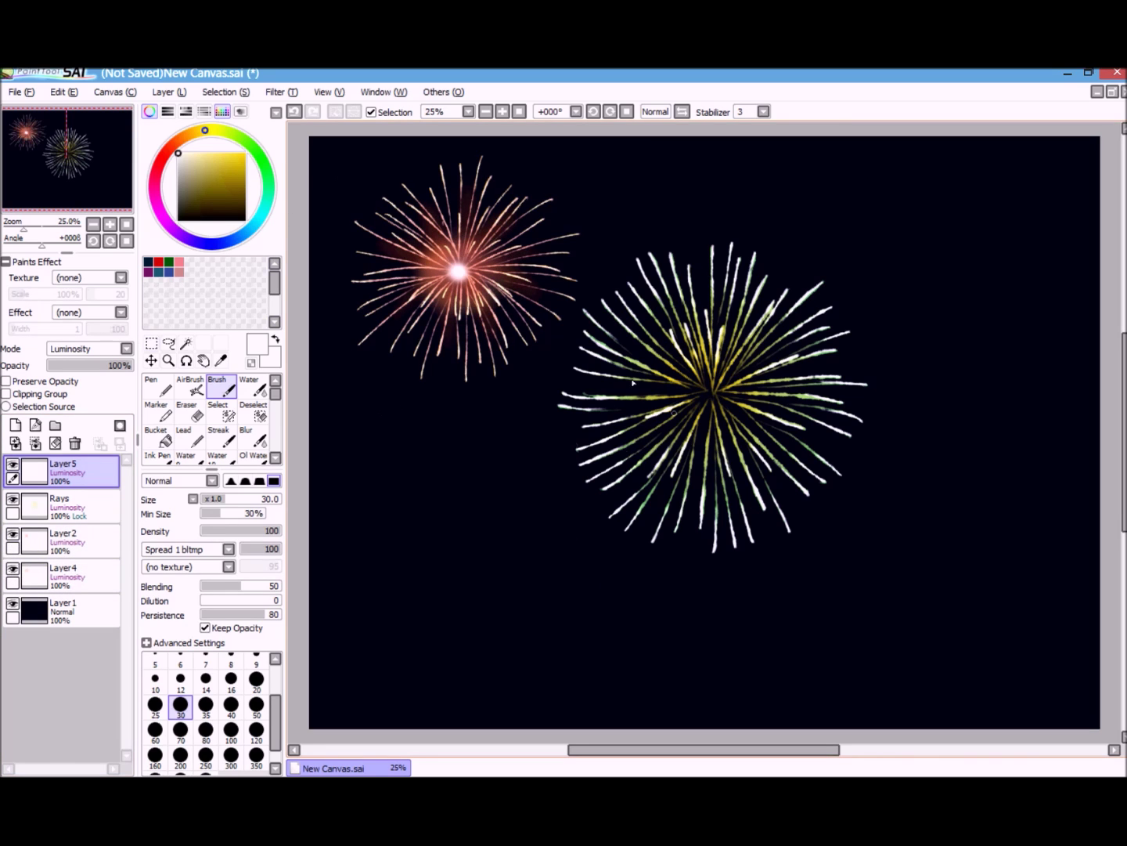
pyautogui.click(112, 224)
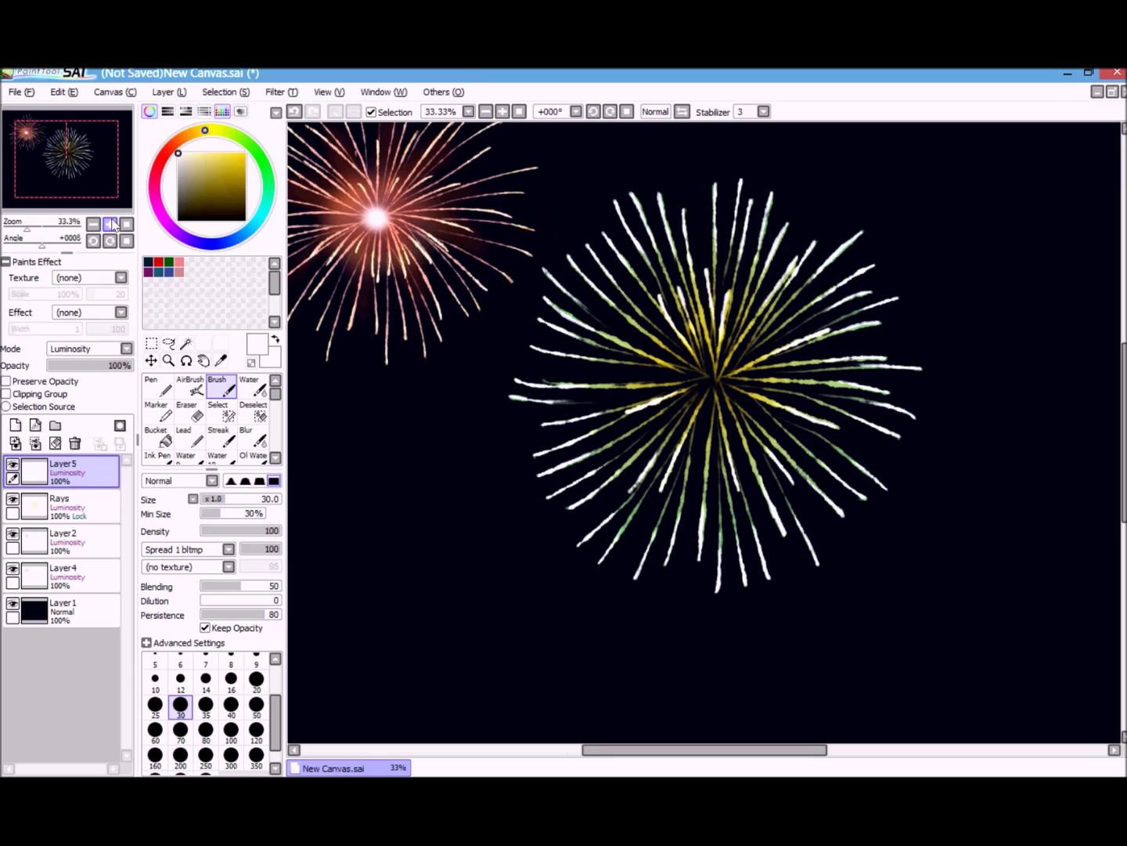
# - Try clipping the highlights layer, Layer5, to the Rays layer and turn the clipping back off
pyautogui.click(82, 506)
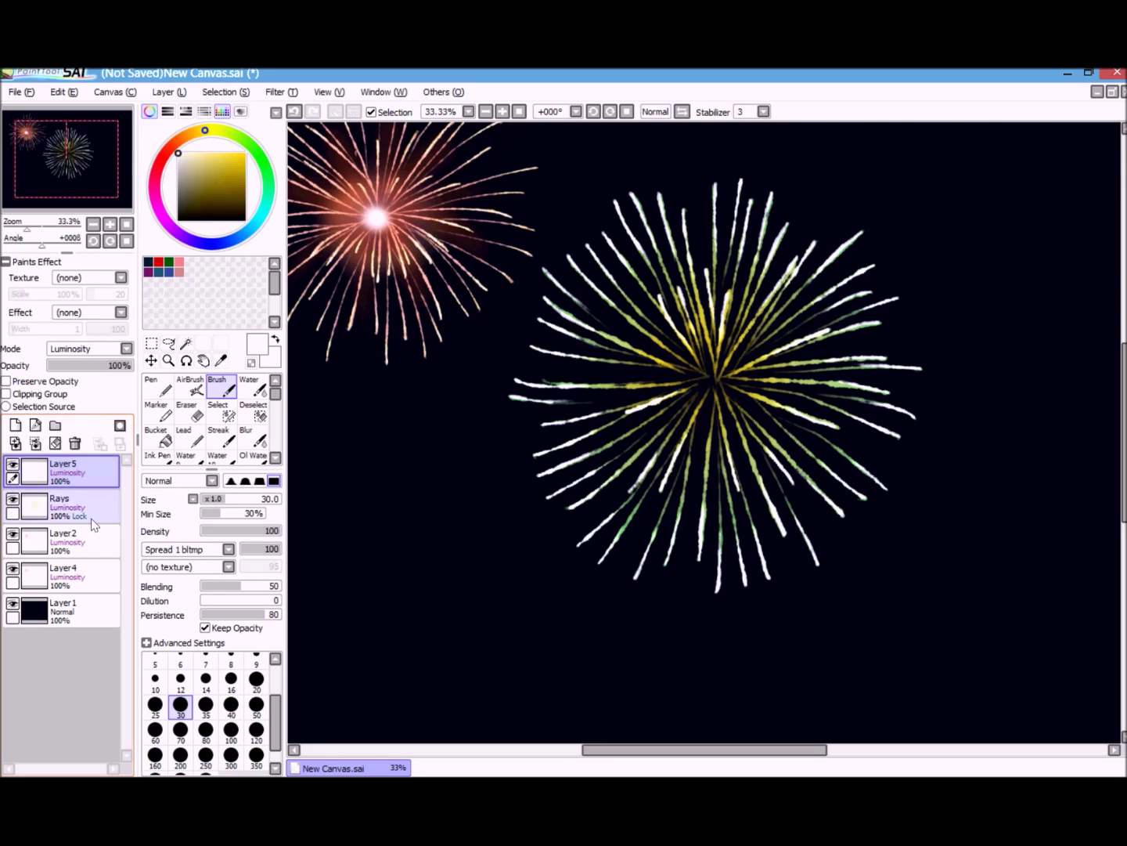
pyautogui.click(100, 466)
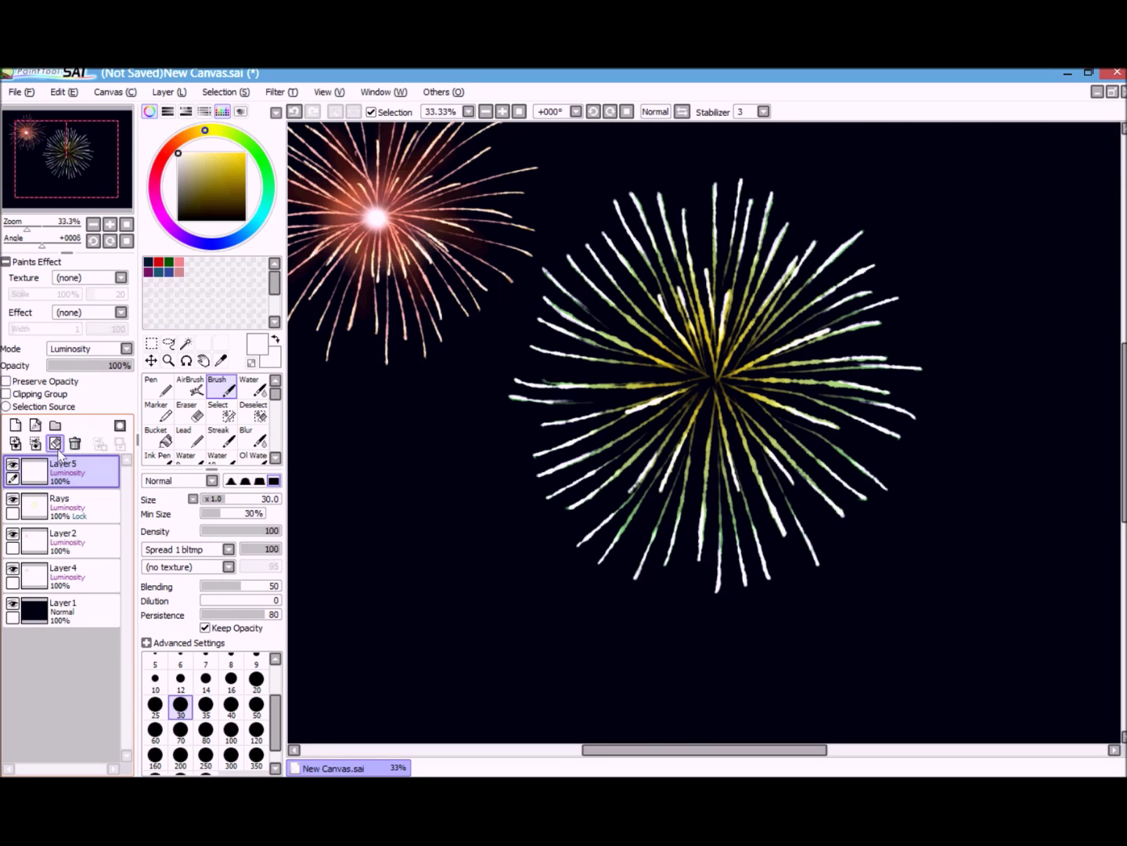
pyautogui.click(46, 396)
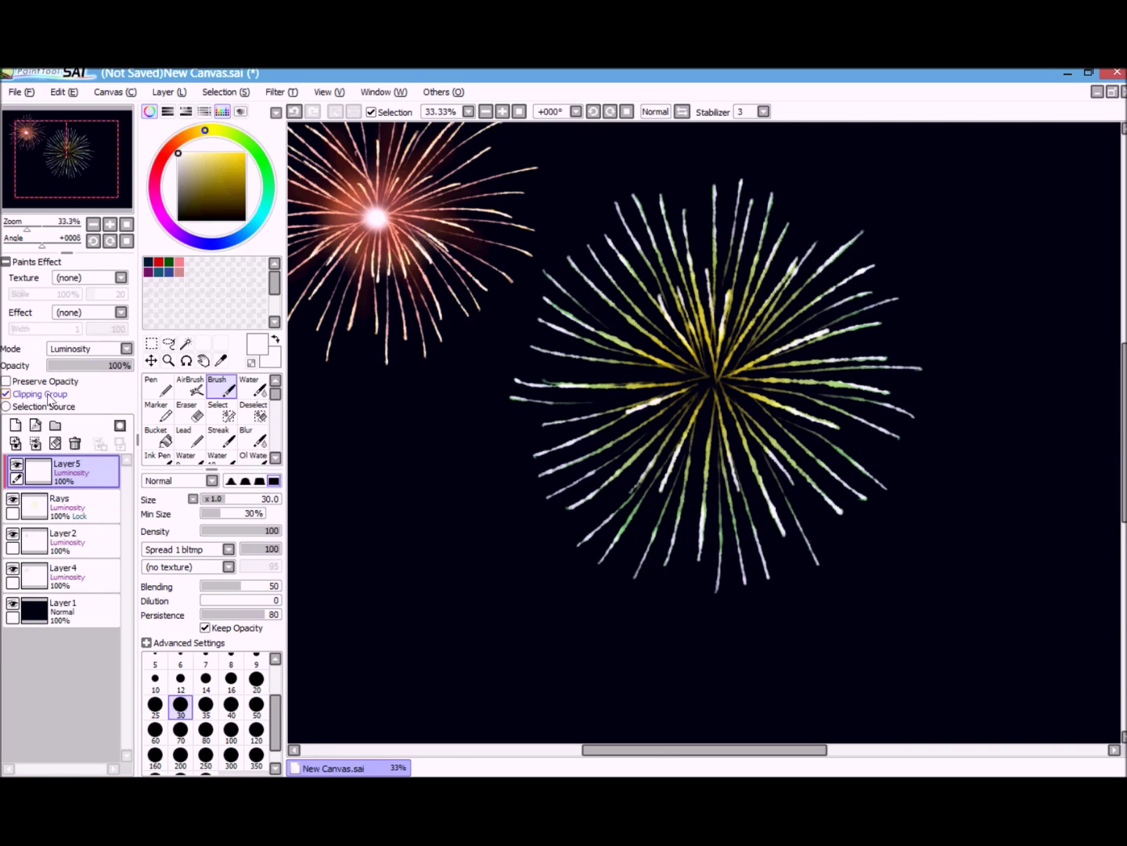
pyautogui.click(50, 398)
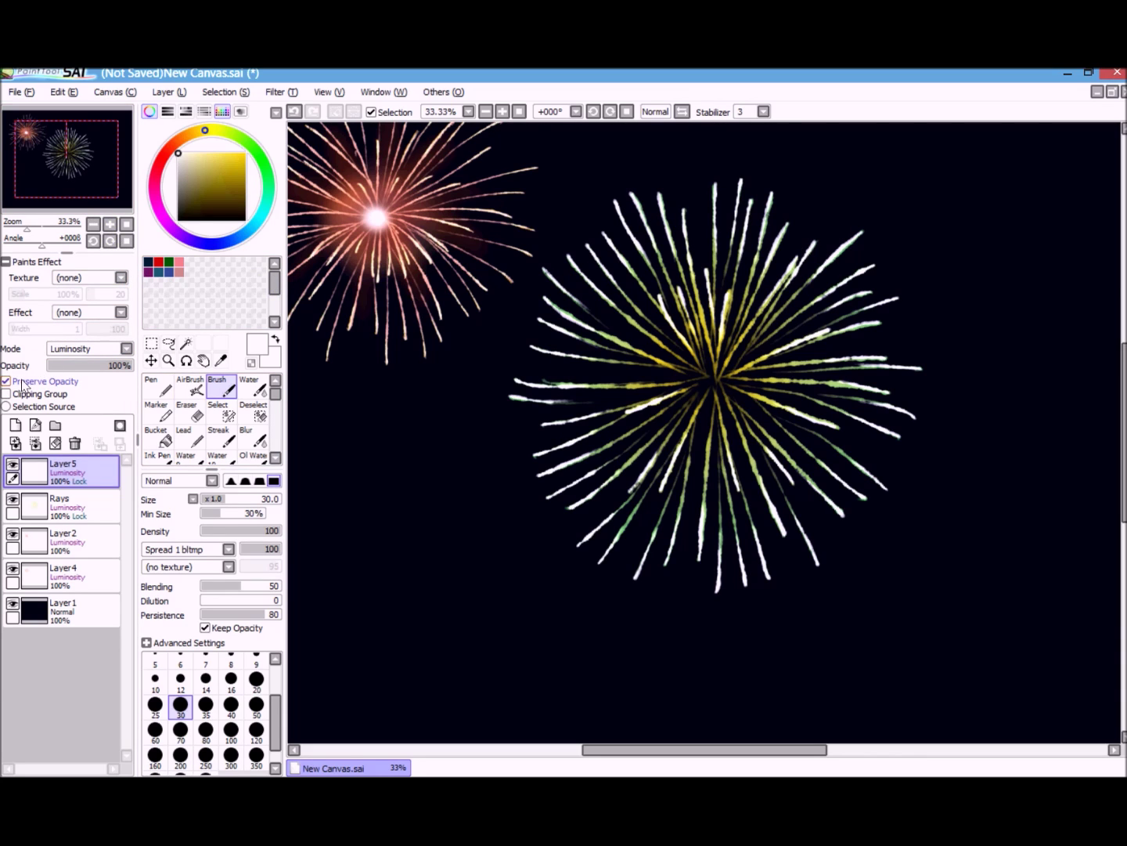
# - Preserve opacity on Layer5 and recolour its highlights with the size 500 Pen, trying bright yellow before settling on pale yellow
pyautogui.click(226, 153)
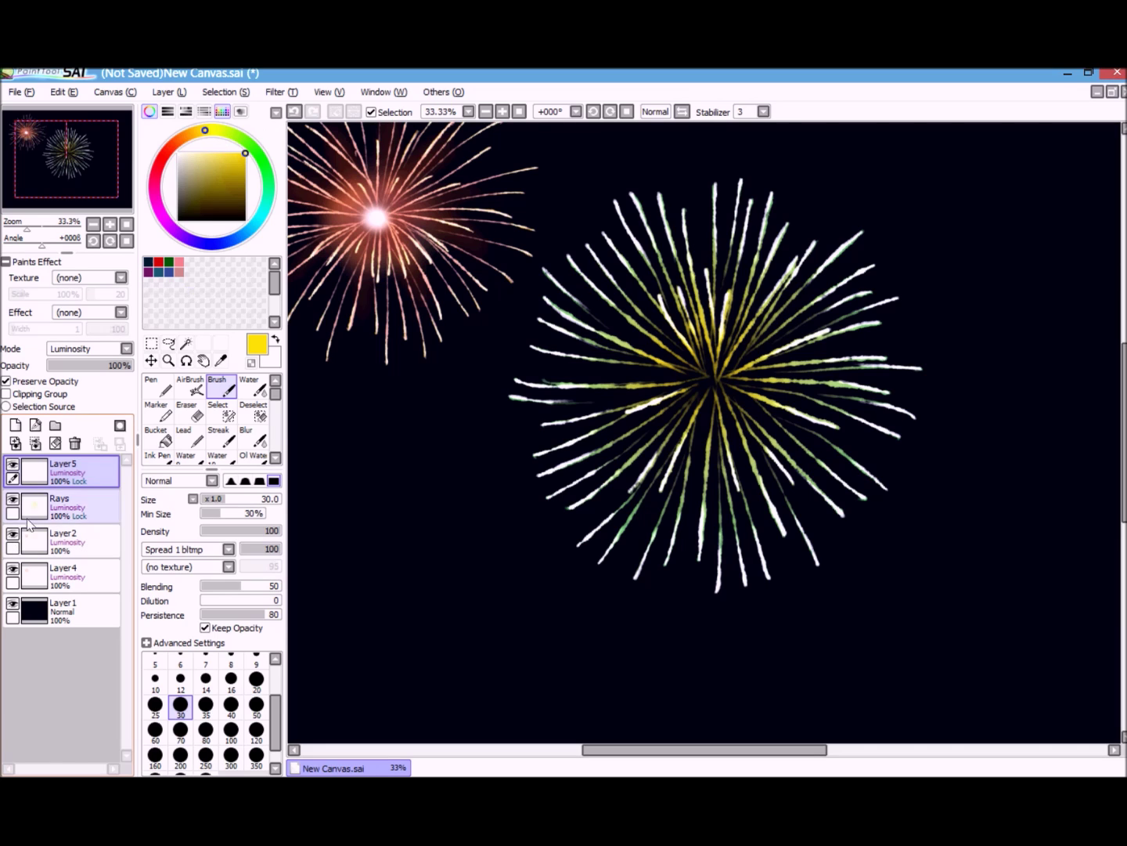
pyautogui.click(156, 385)
pyautogui.moveTo(526, 408)
pyautogui.mouseDown()
pyautogui.moveTo(519, 345)
pyautogui.moveTo(505, 456)
pyautogui.moveTo(800, 262)
pyautogui.moveTo(701, 541)
pyautogui.moveTo(889, 354)
pyautogui.moveTo(887, 435)
pyautogui.mouseUp()
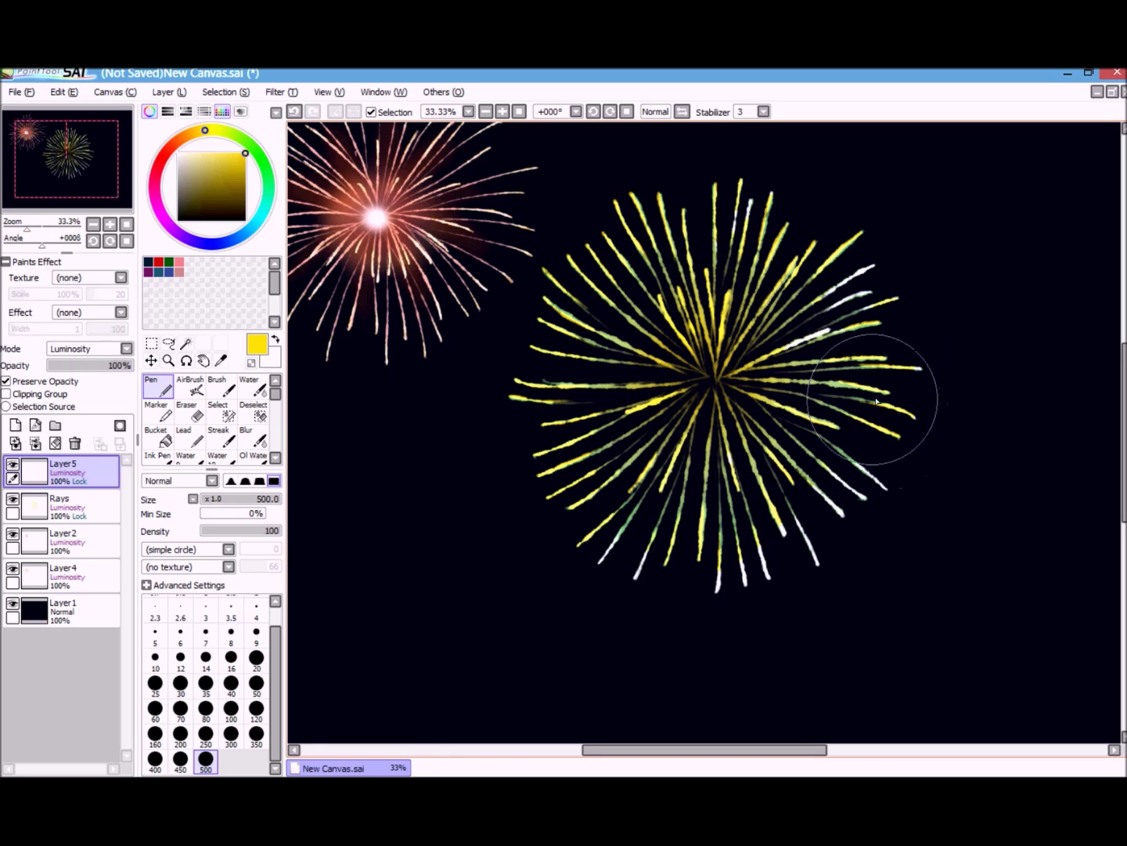
pyautogui.moveTo(201, 155); pyautogui.dragTo(187, 131)
pyautogui.moveTo(621, 220)
pyautogui.mouseDown()
pyautogui.moveTo(580, 275)
pyautogui.moveTo(604, 232)
pyautogui.moveTo(753, 516)
pyautogui.moveTo(618, 497)
pyautogui.moveTo(884, 302)
pyautogui.moveTo(876, 389)
pyautogui.moveTo(716, 196)
pyautogui.moveTo(747, 208)
pyautogui.mouseUp()
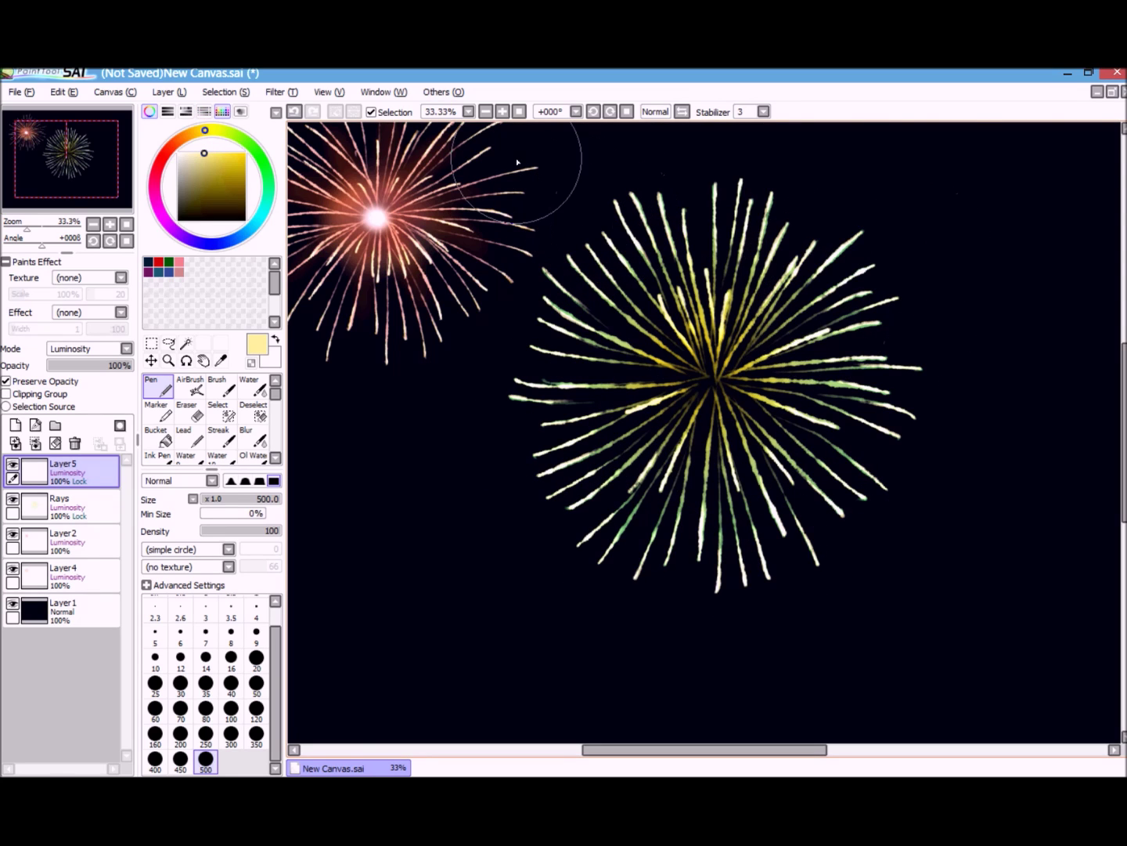
# - Tint the outer ray ends light blue with the size 500 Pen and lower Layer5's opacity to 56%
pyautogui.click(188, 138)
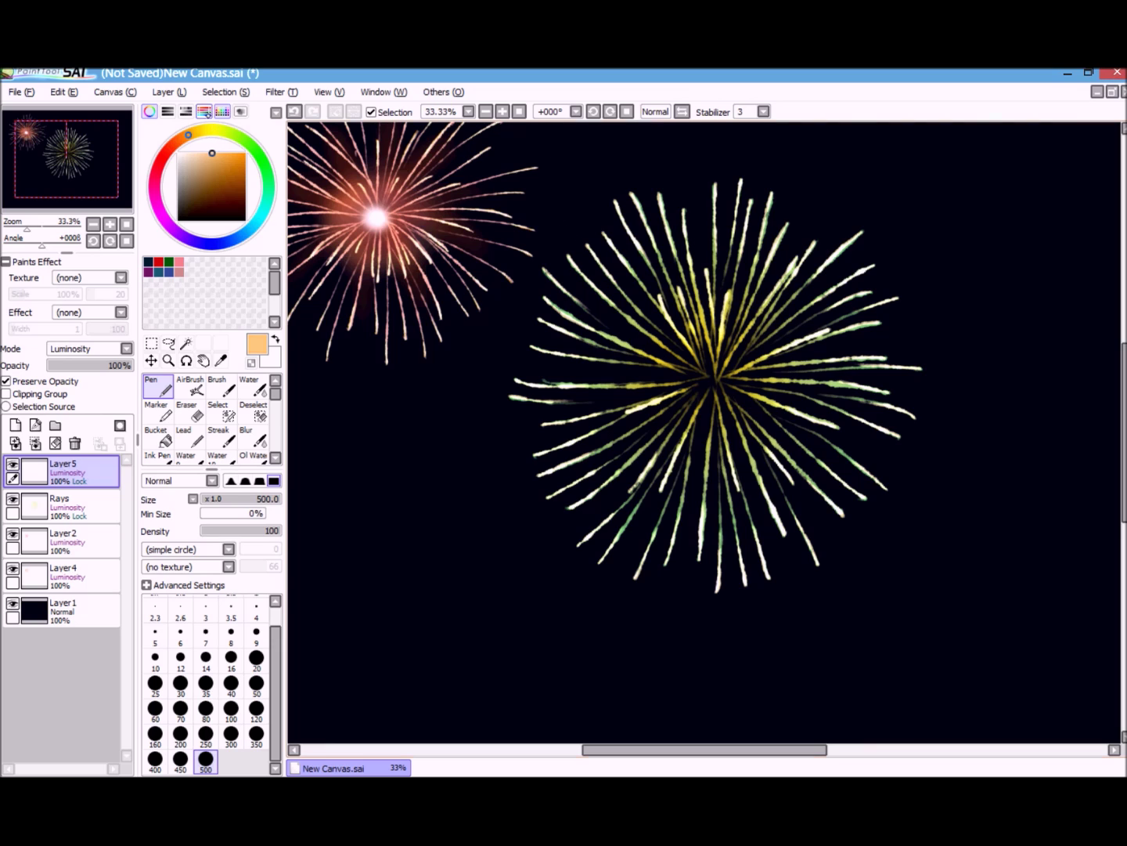
pyautogui.click(236, 236)
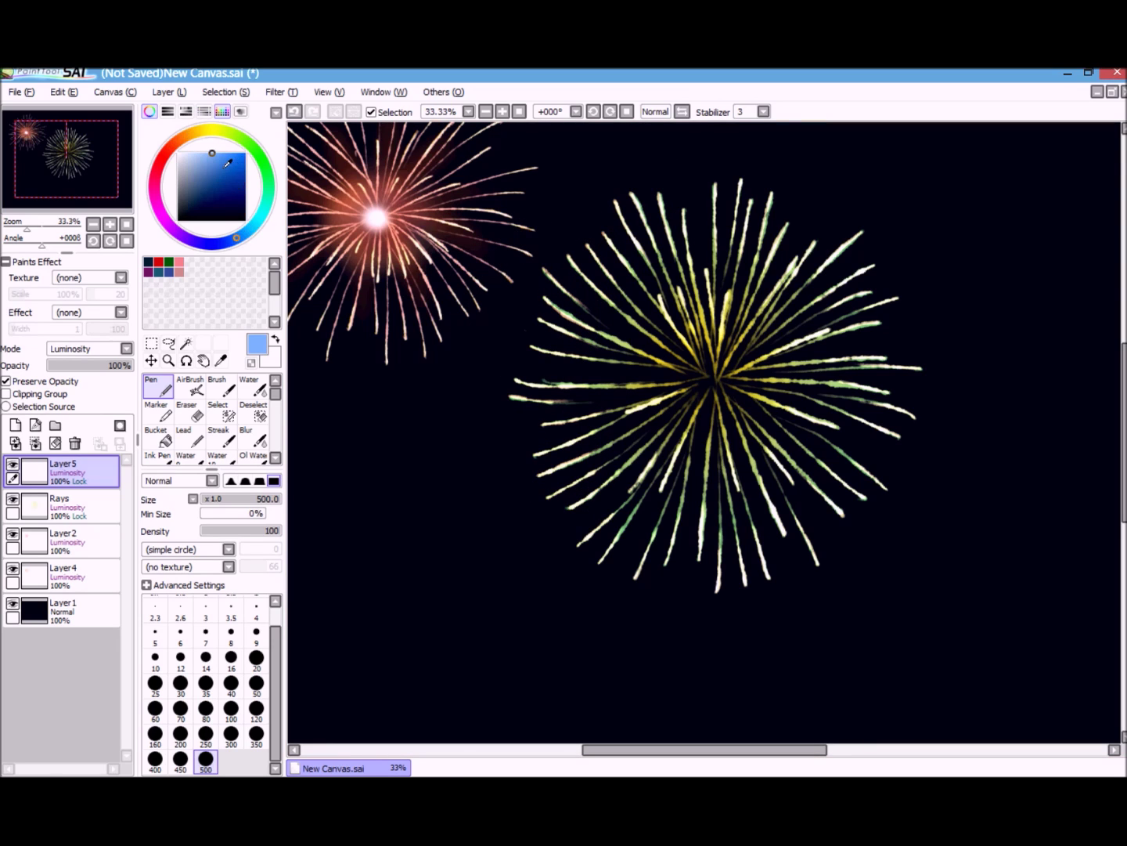
pyautogui.moveTo(532, 388)
pyautogui.mouseDown()
pyautogui.moveTo(576, 546)
pyautogui.moveTo(556, 364)
pyautogui.mouseUp()
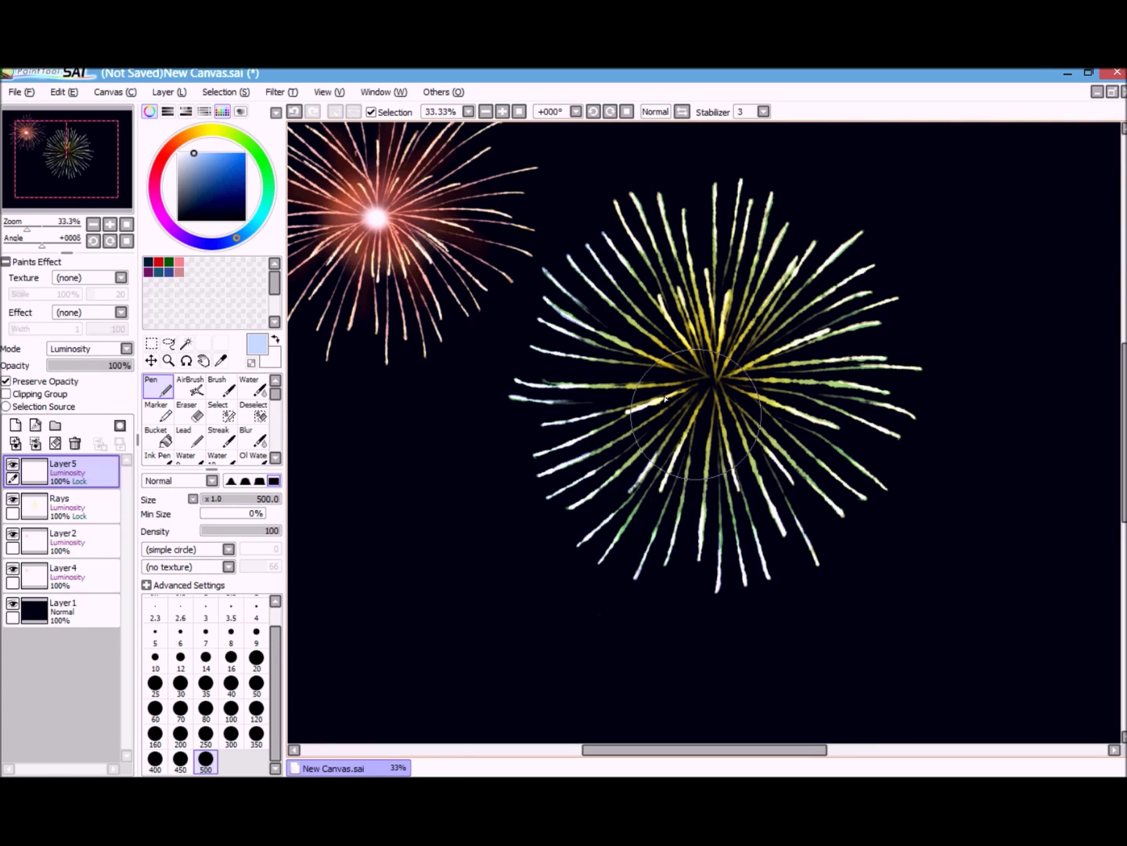
pyautogui.moveTo(792, 499); pyautogui.dragTo(872, 362)
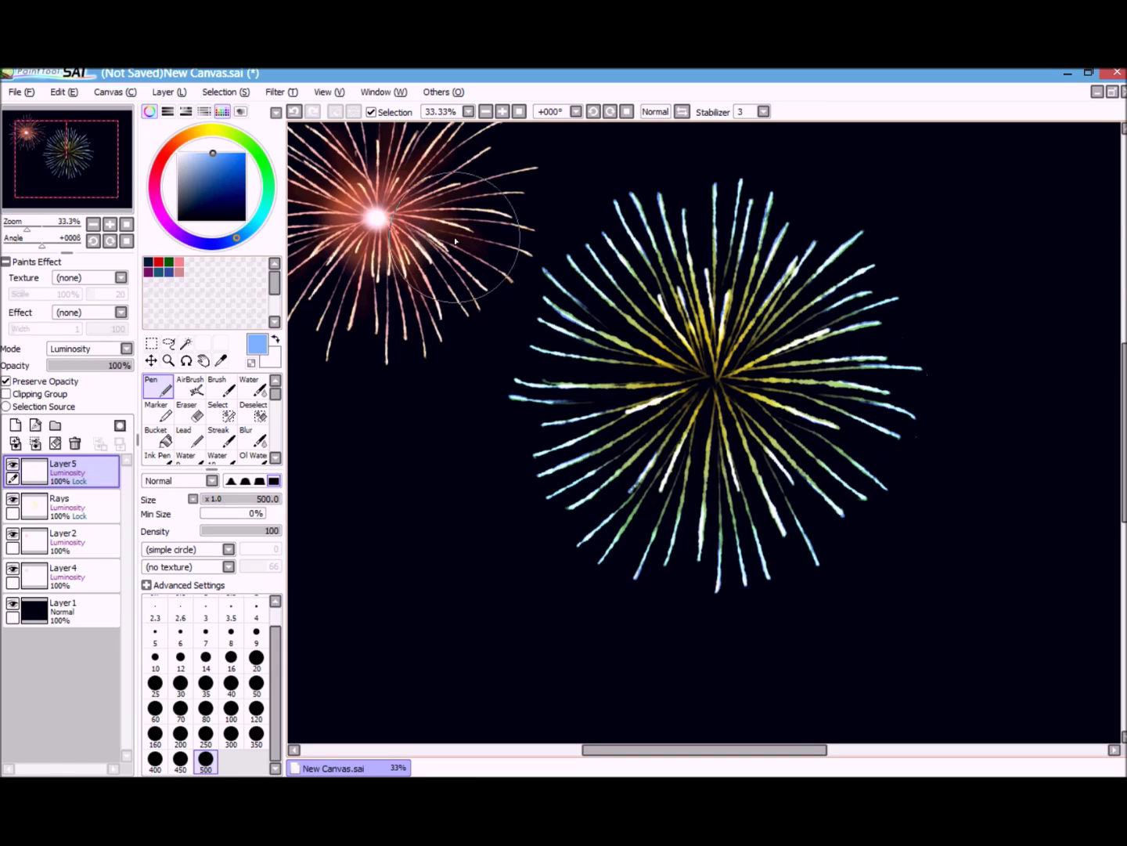
pyautogui.moveTo(108, 369); pyautogui.dragTo(101, 406)
pyautogui.click(126, 224)
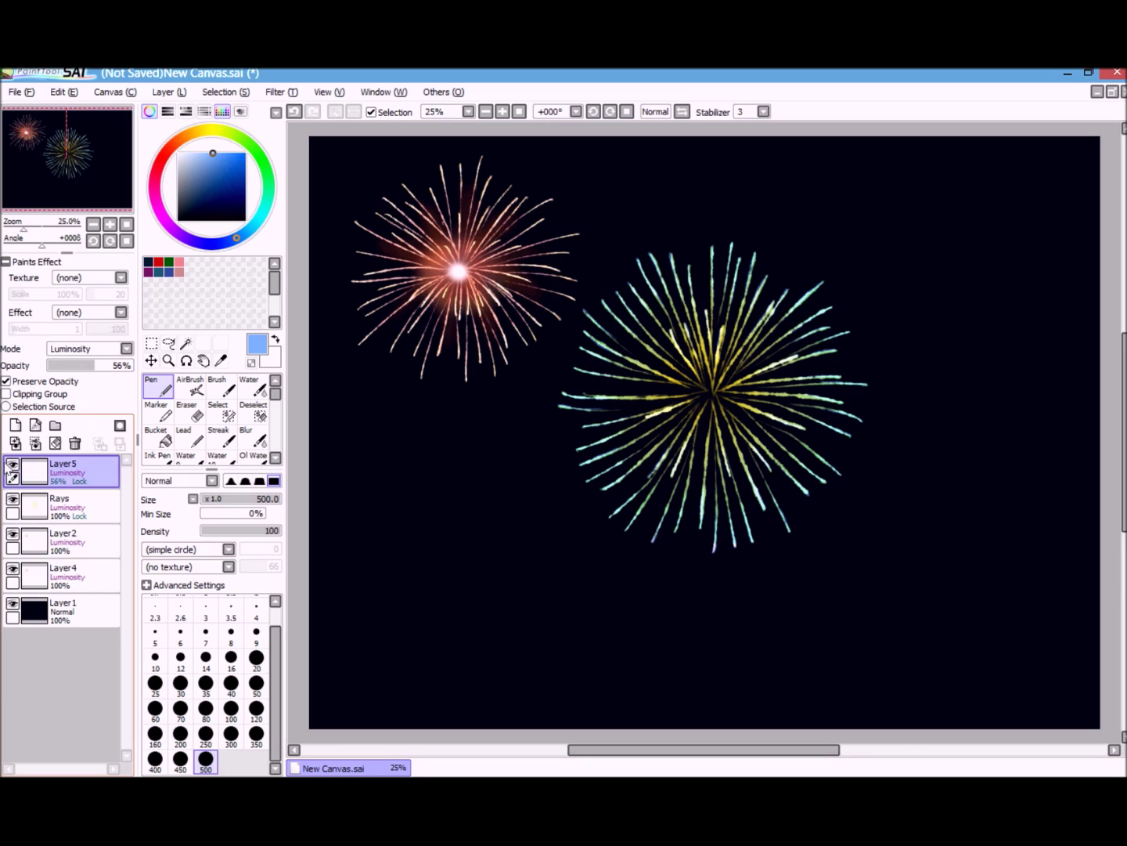
# - Add a new layer above Layer5 and set its blending mode to Luminosity
pyautogui.click(16, 443)
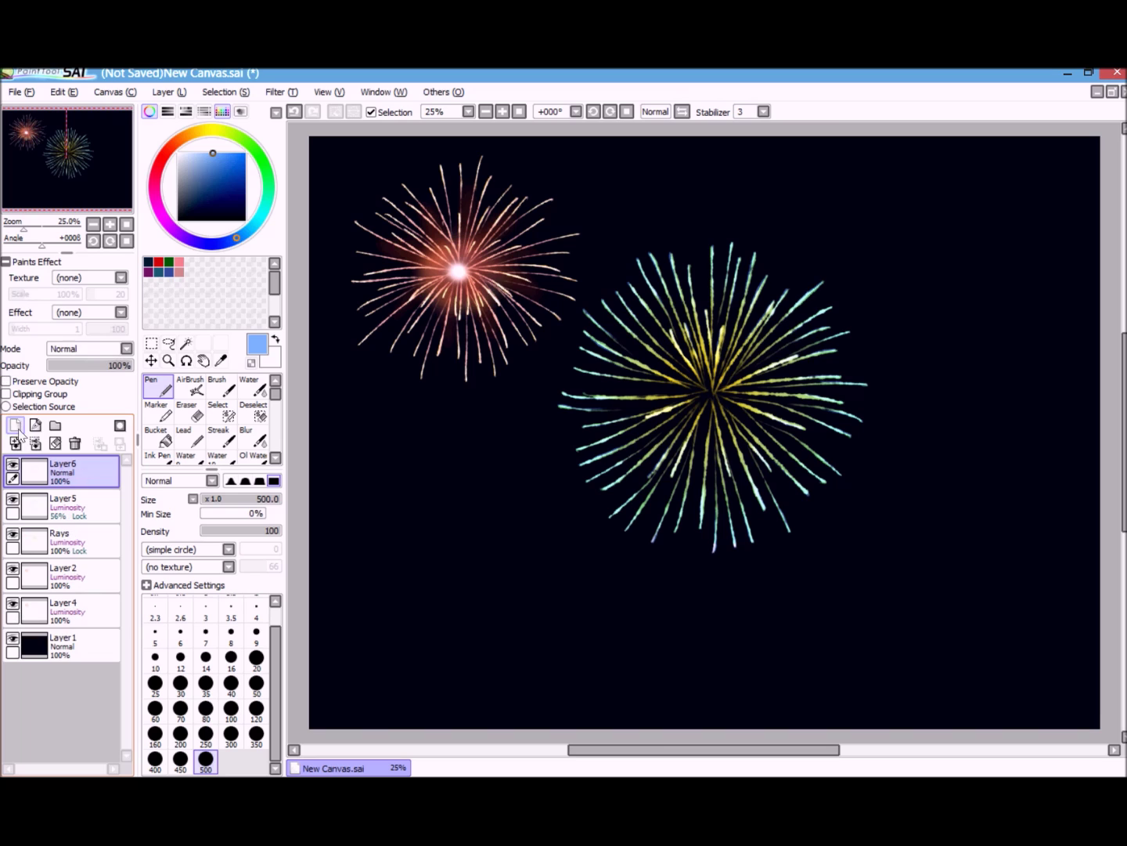
pyautogui.click(86, 348)
pyautogui.click(101, 411)
pyautogui.click(110, 225)
pyautogui.click(110, 224)
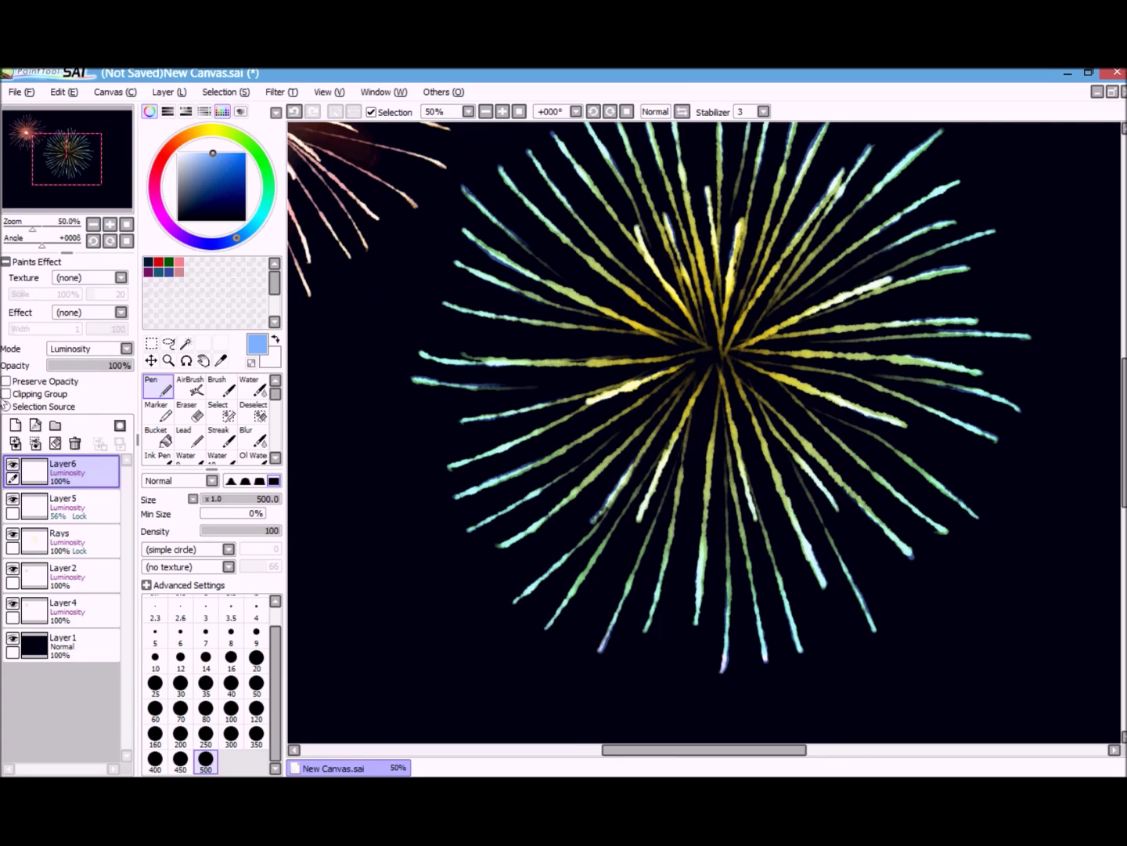
# - Paint a soft white glow over the burst's centre with the size 200 AirBrush, discarding the light blue trial strokes
pyautogui.click(190, 384)
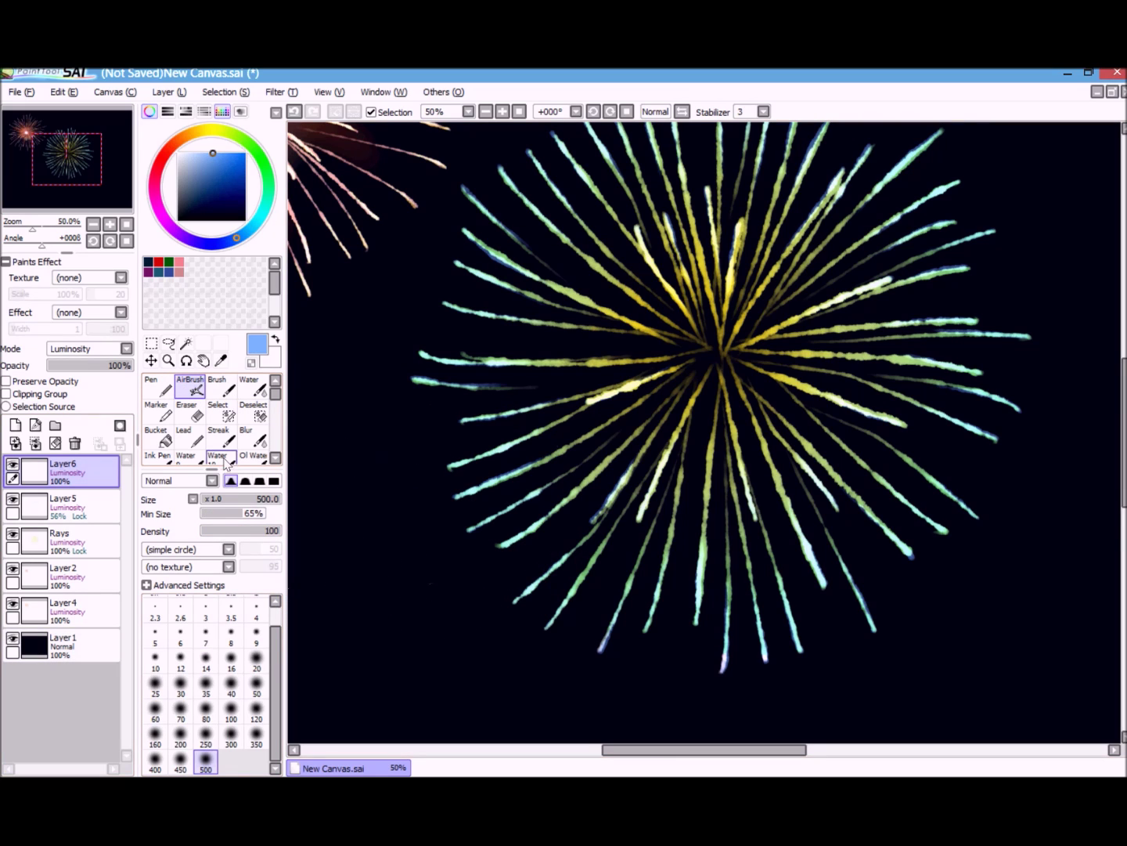
pyautogui.click(227, 499)
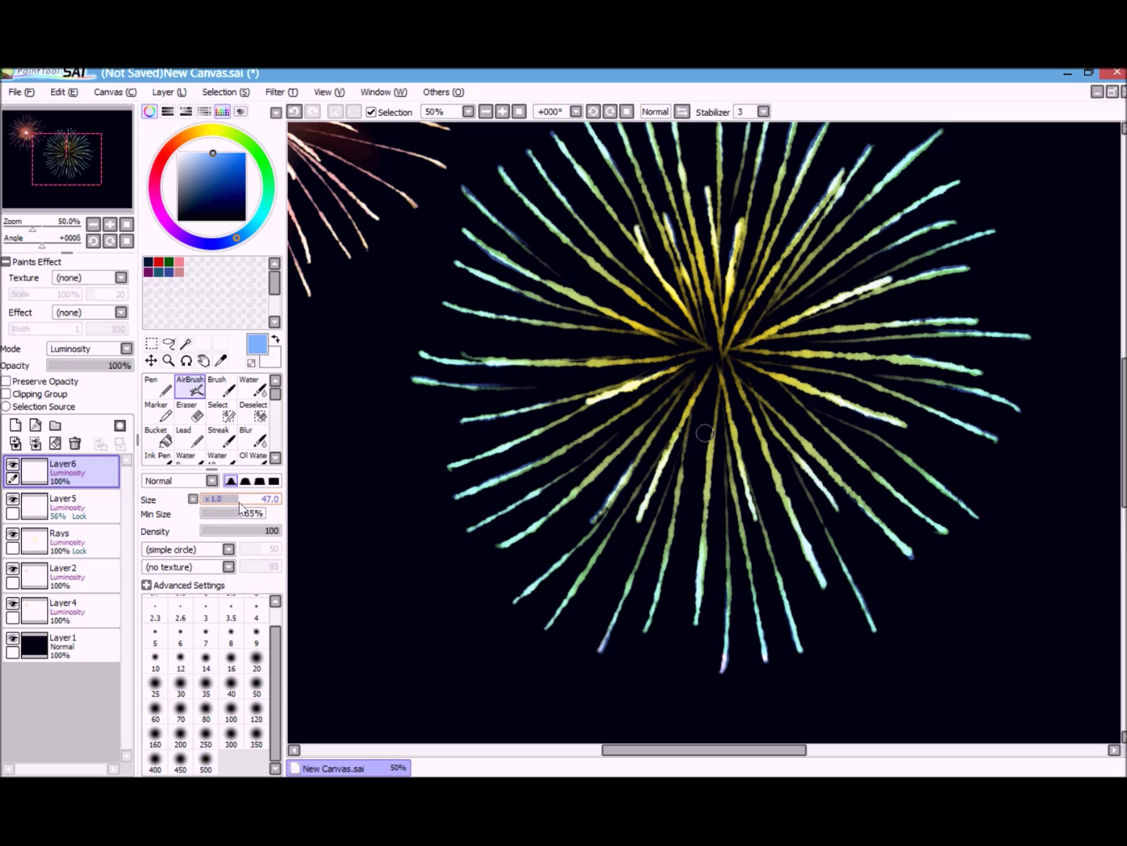
pyautogui.moveTo(717, 347); pyautogui.dragTo(704, 358)
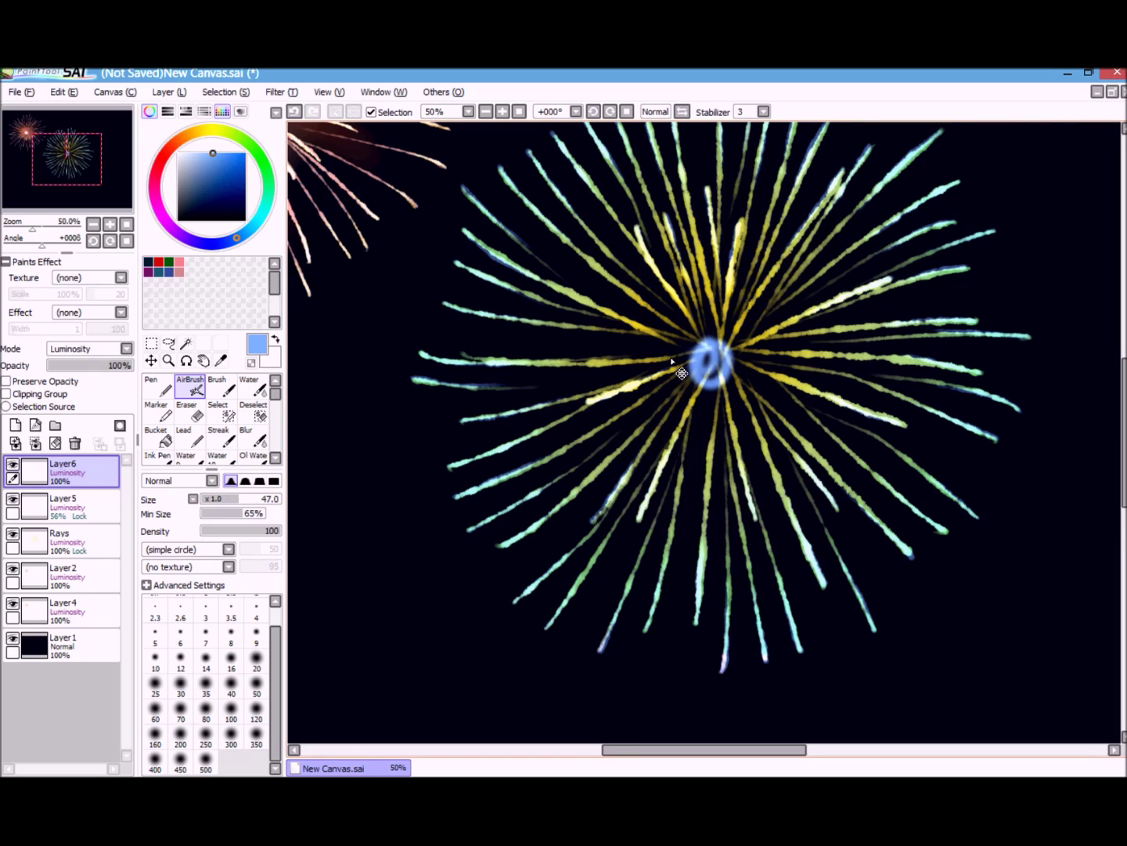
pyautogui.hotkey('ctrl', 'z')
pyautogui.click(180, 735)
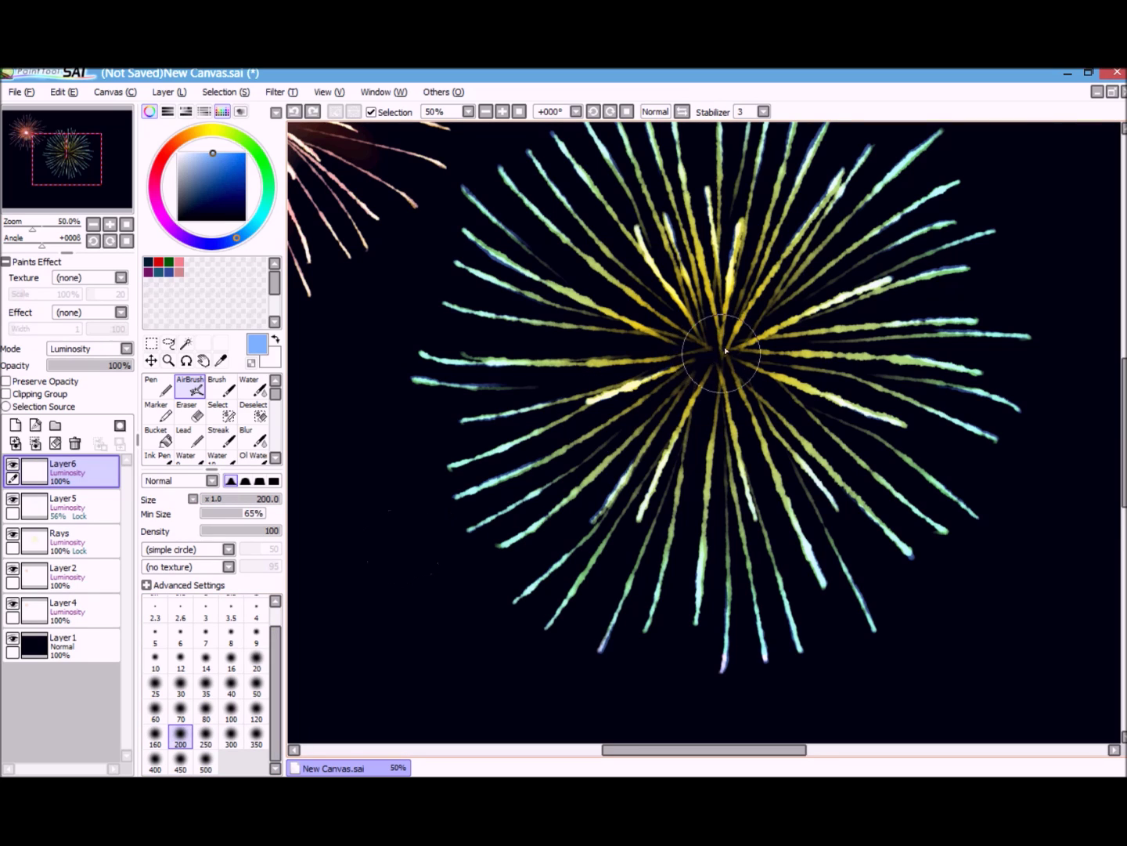
pyautogui.moveTo(715, 356)
pyautogui.mouseDown()
pyautogui.moveTo(707, 341)
pyautogui.moveTo(715, 360)
pyautogui.mouseUp()
pyautogui.hotkey('ctrl', 'z')
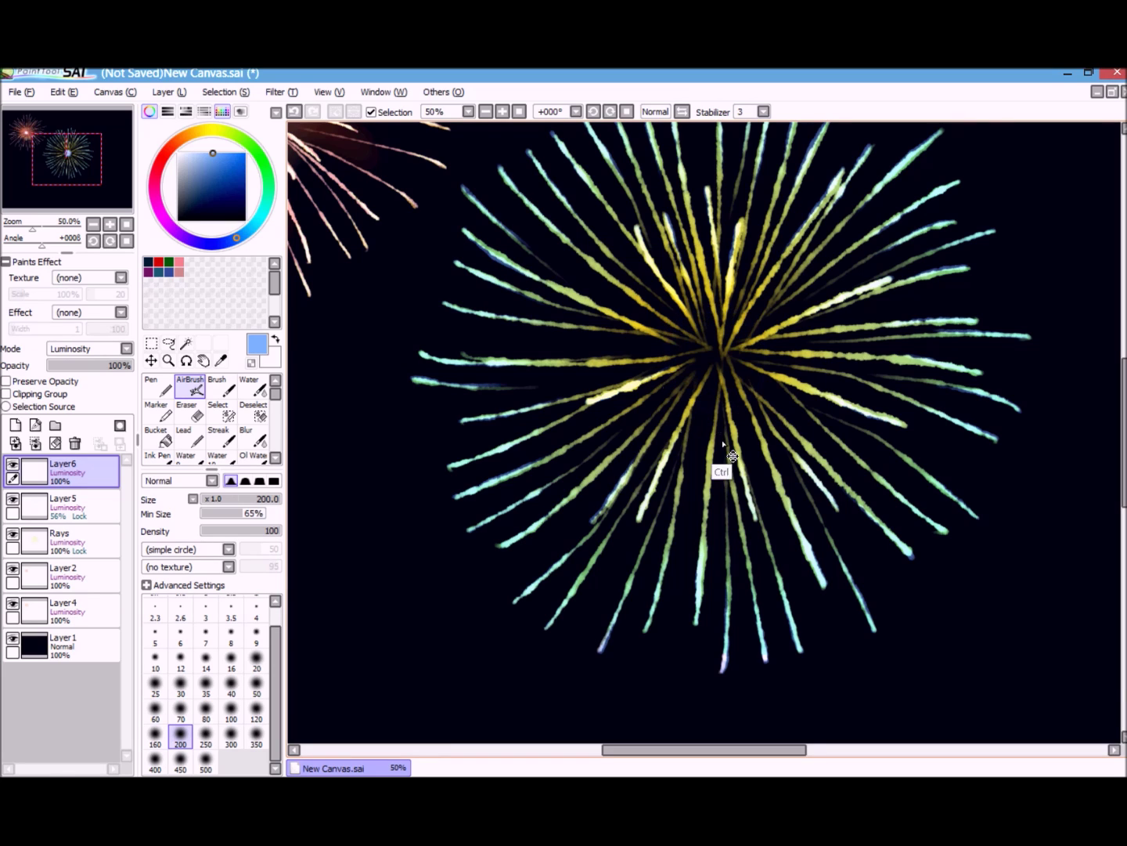
pyautogui.moveTo(223, 166); pyautogui.dragTo(177, 152)
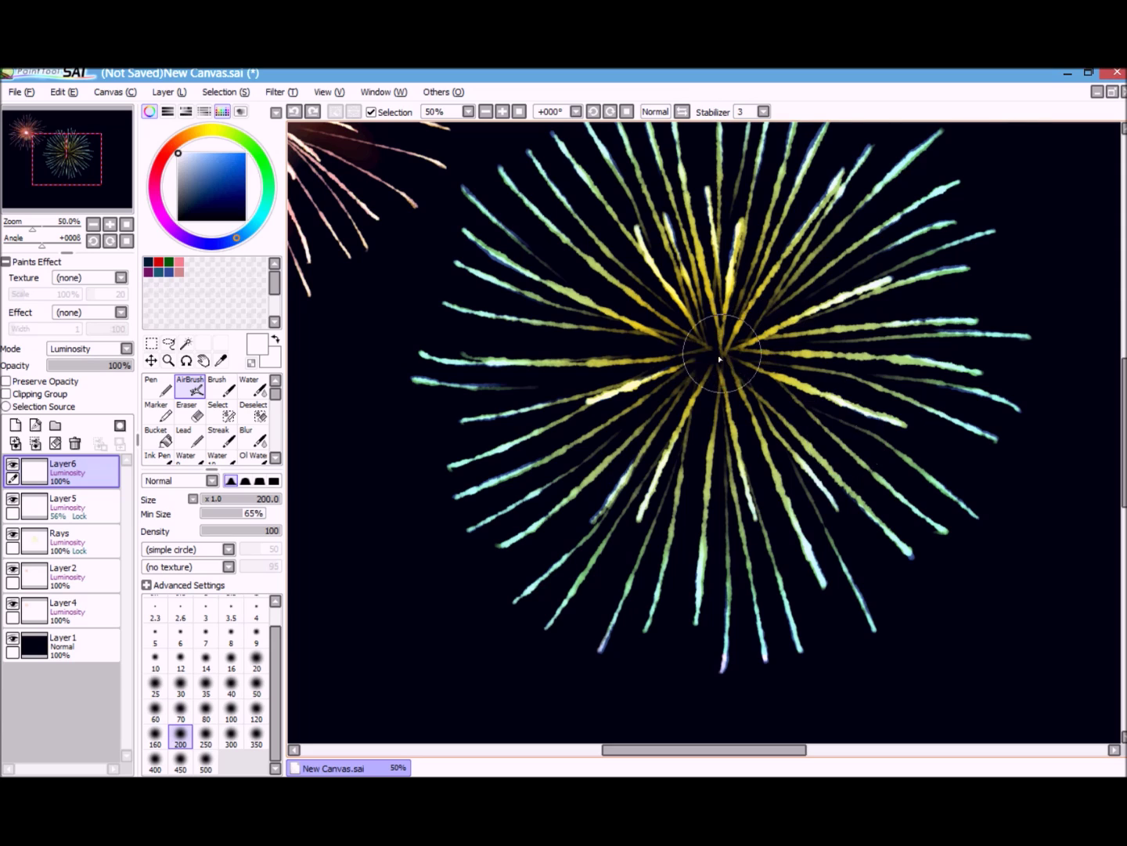
pyautogui.moveTo(720, 358)
pyautogui.mouseDown()
pyautogui.moveTo(709, 356)
pyautogui.moveTo(724, 364)
pyautogui.moveTo(714, 359)
pyautogui.moveTo(726, 385)
pyautogui.moveTo(714, 382)
pyautogui.mouseUp()
pyautogui.hotkey('ctrl', 'z')
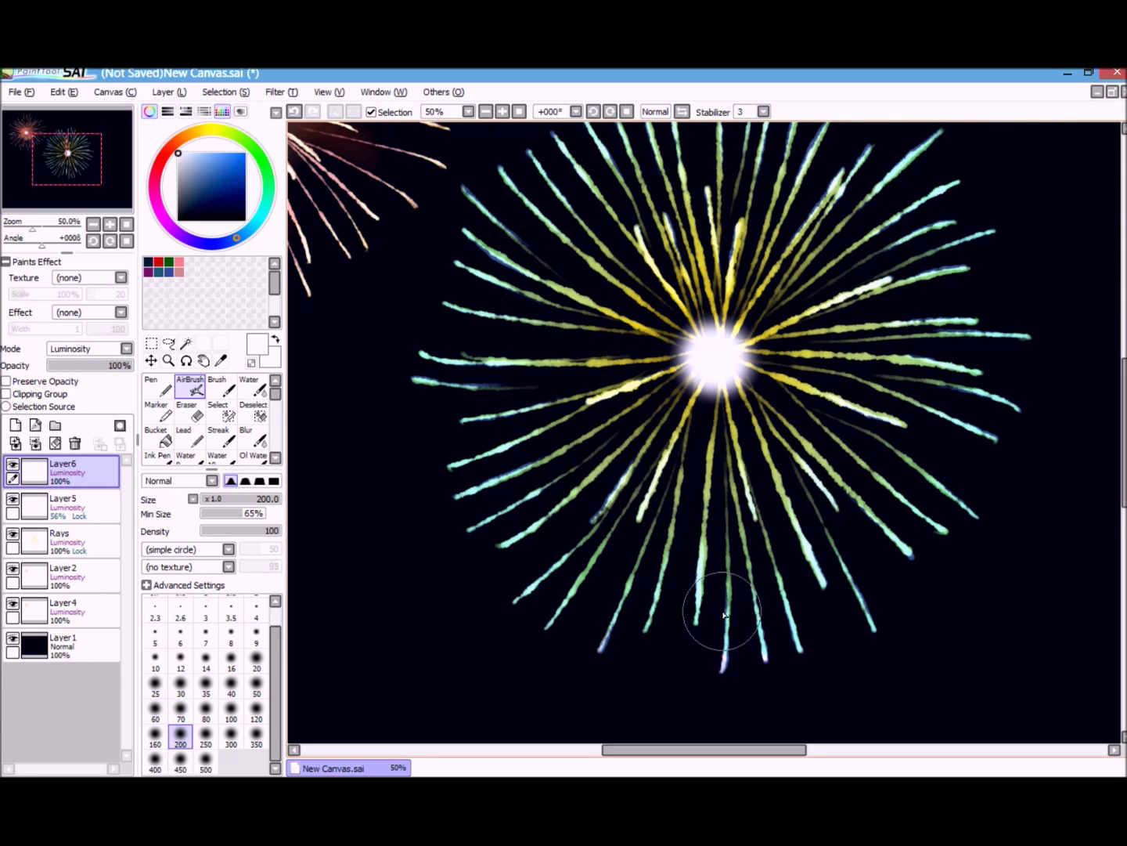
pyautogui.click(127, 225)
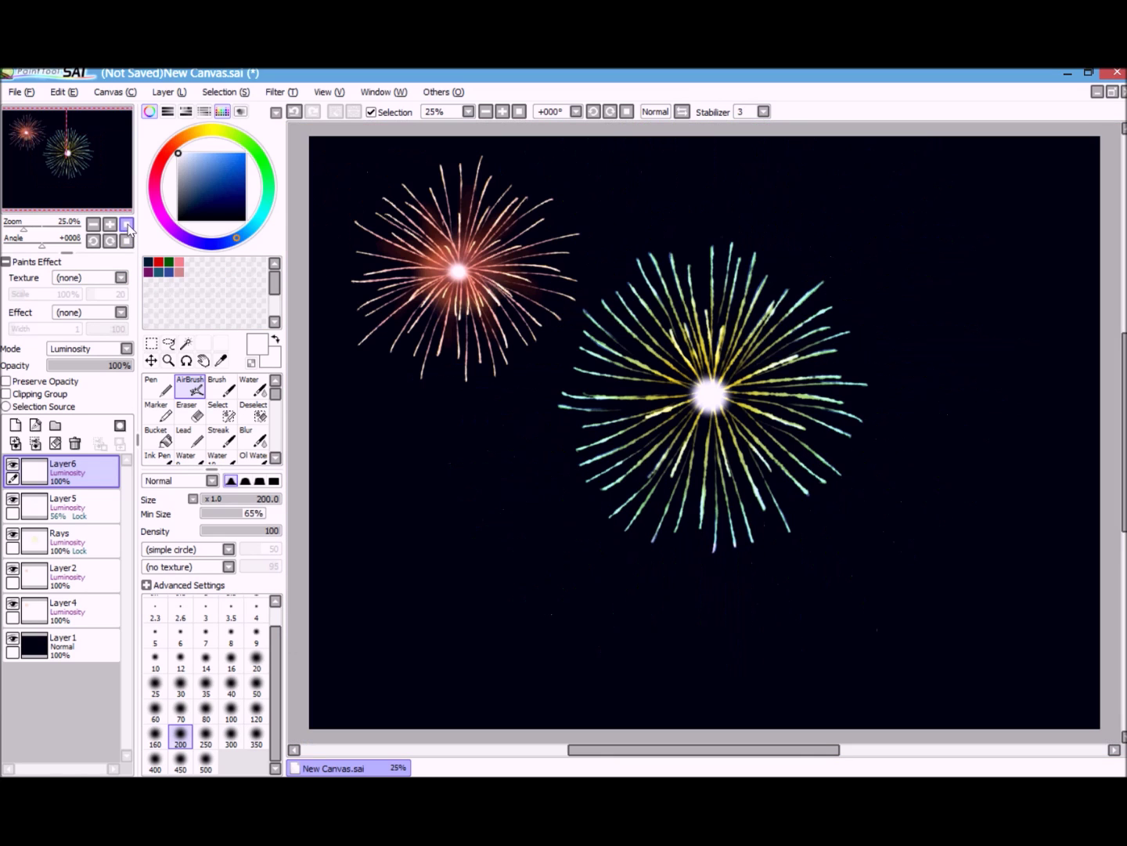
# - Add another new layer above Layer6 and set its blending mode to Luminosity
pyautogui.click(109, 225)
pyautogui.click(108, 225)
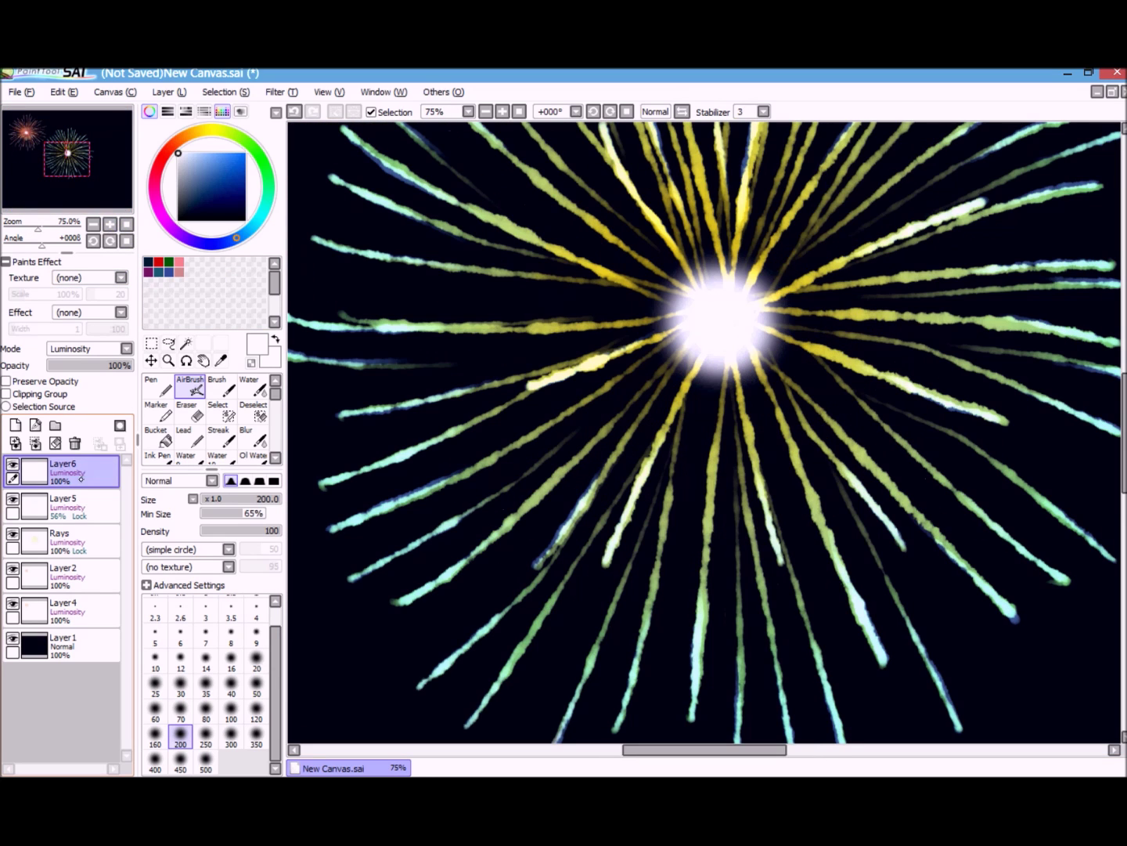
pyautogui.click(15, 424)
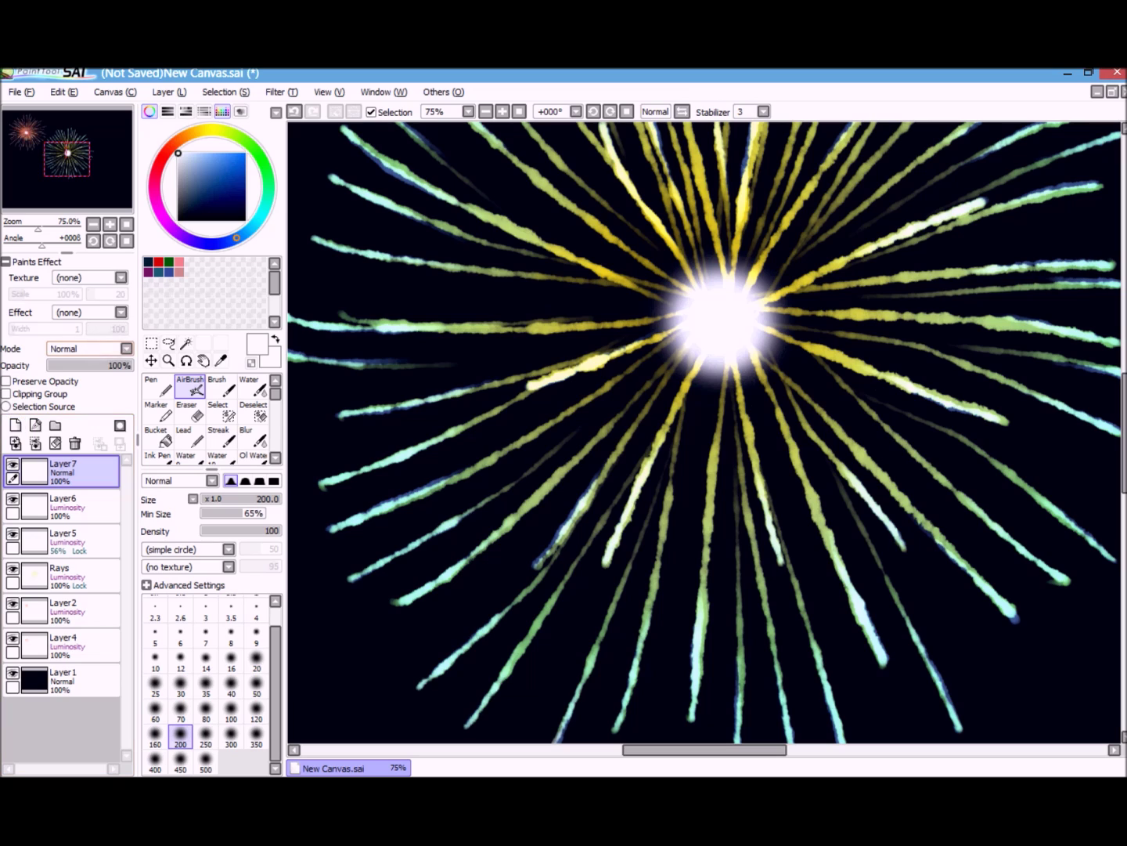
pyautogui.click(88, 349)
pyautogui.click(70, 411)
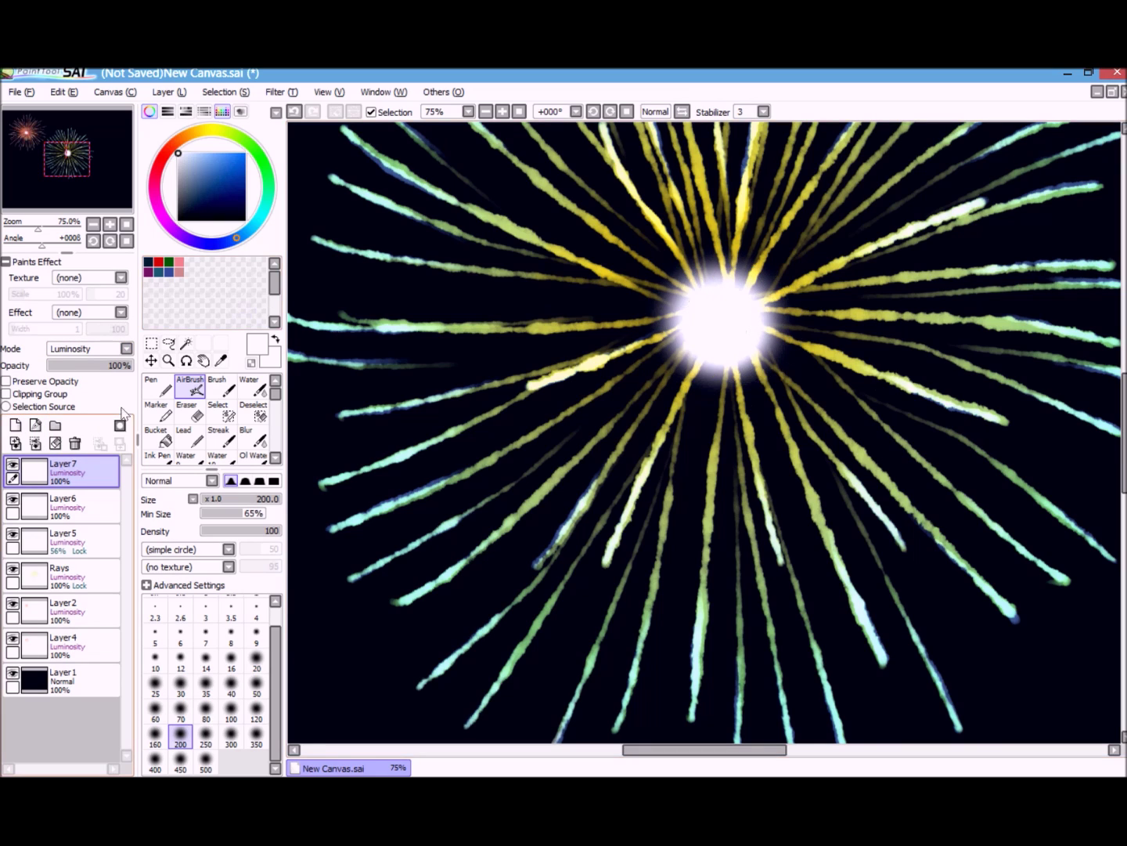
# - Preserve opacity on Layer6 and tint the edge of the white centre glow pale yellow with the AirBrush
pyautogui.click(57, 513)
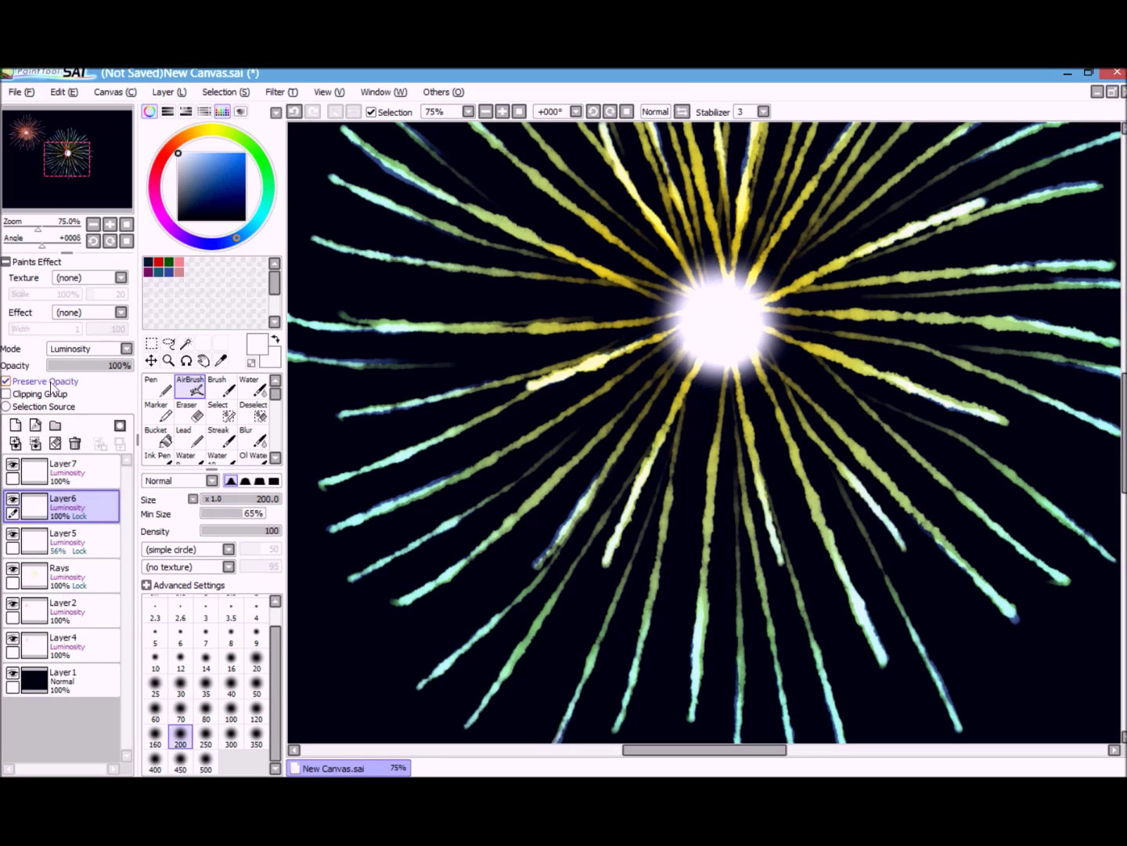
pyautogui.click(201, 132)
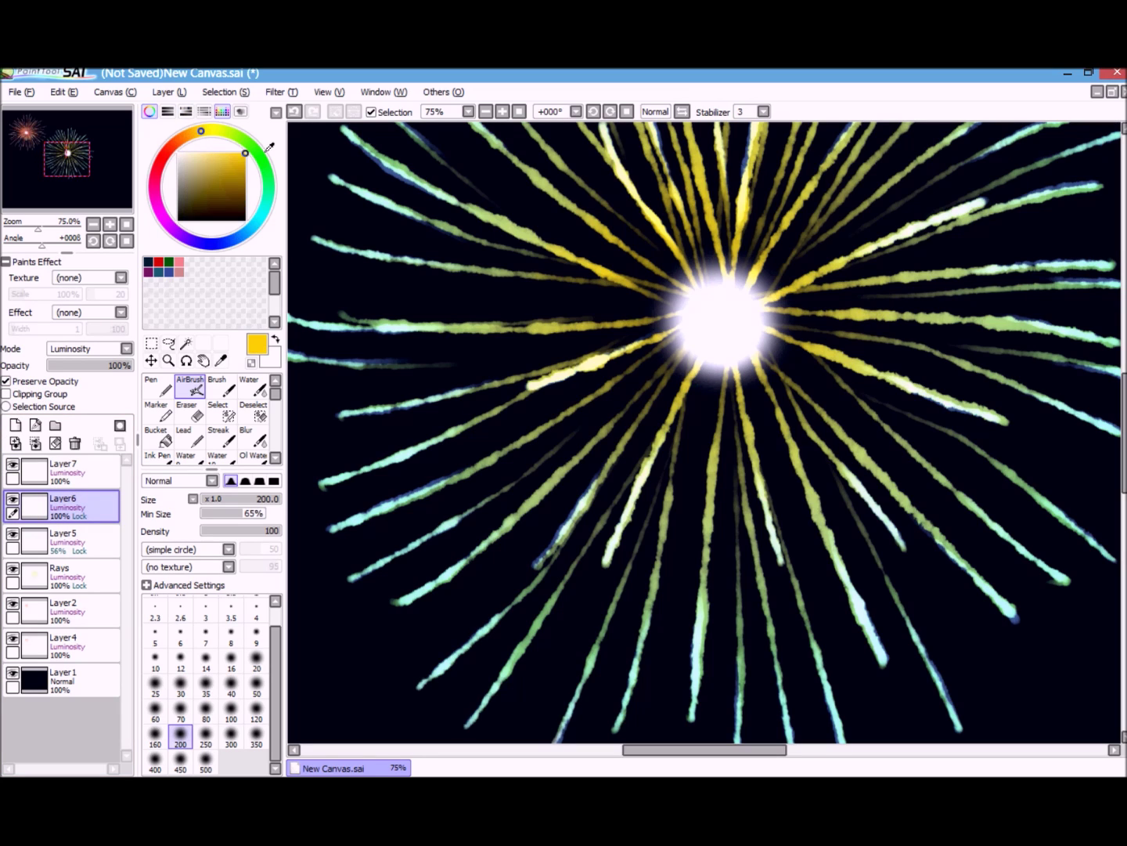
pyautogui.moveTo(705, 297)
pyautogui.mouseDown()
pyautogui.moveTo(736, 332)
pyautogui.moveTo(820, 351)
pyautogui.mouseUp()
pyautogui.hotkey('ctrl', 'z')
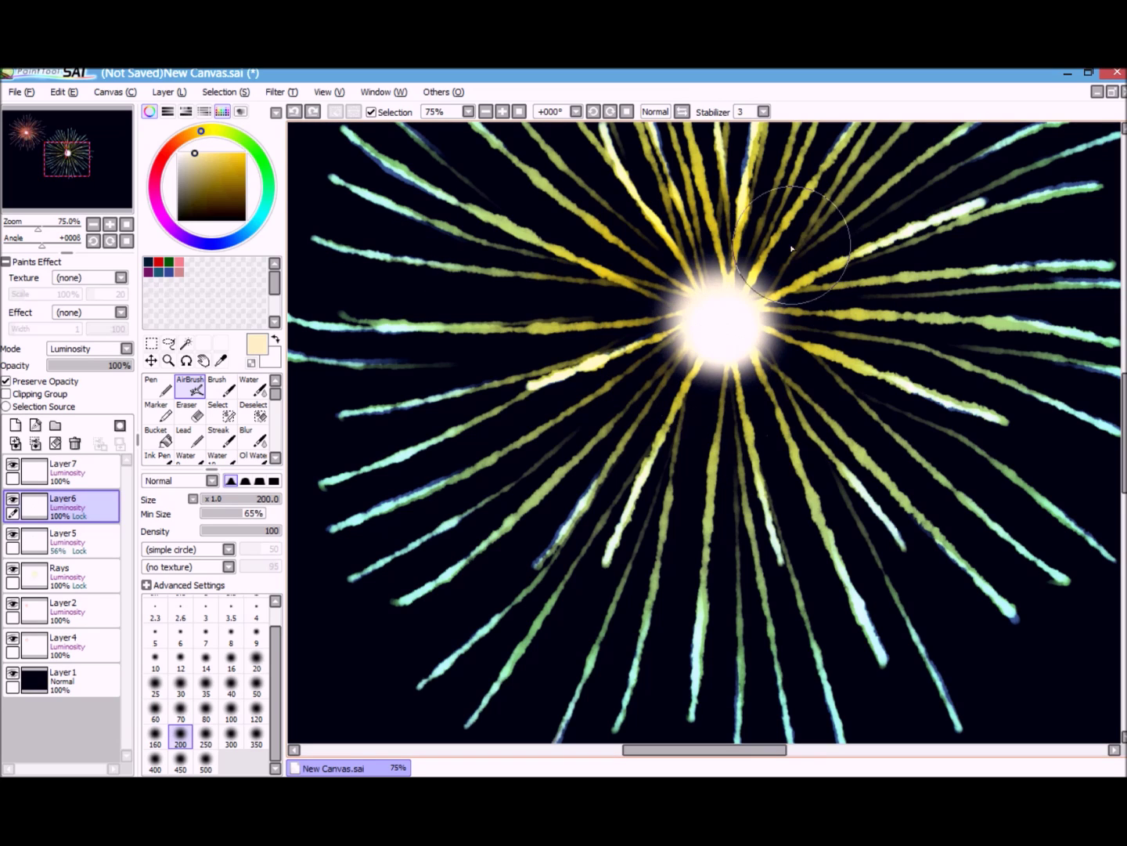
# - Turn on preserve opacity for Layer7 and merge the layer down into Layer6
pyautogui.click(67, 470)
pyautogui.moveTo(667, 345)
pyautogui.mouseDown()
pyautogui.moveTo(680, 372)
pyautogui.moveTo(725, 352)
pyautogui.mouseUp()
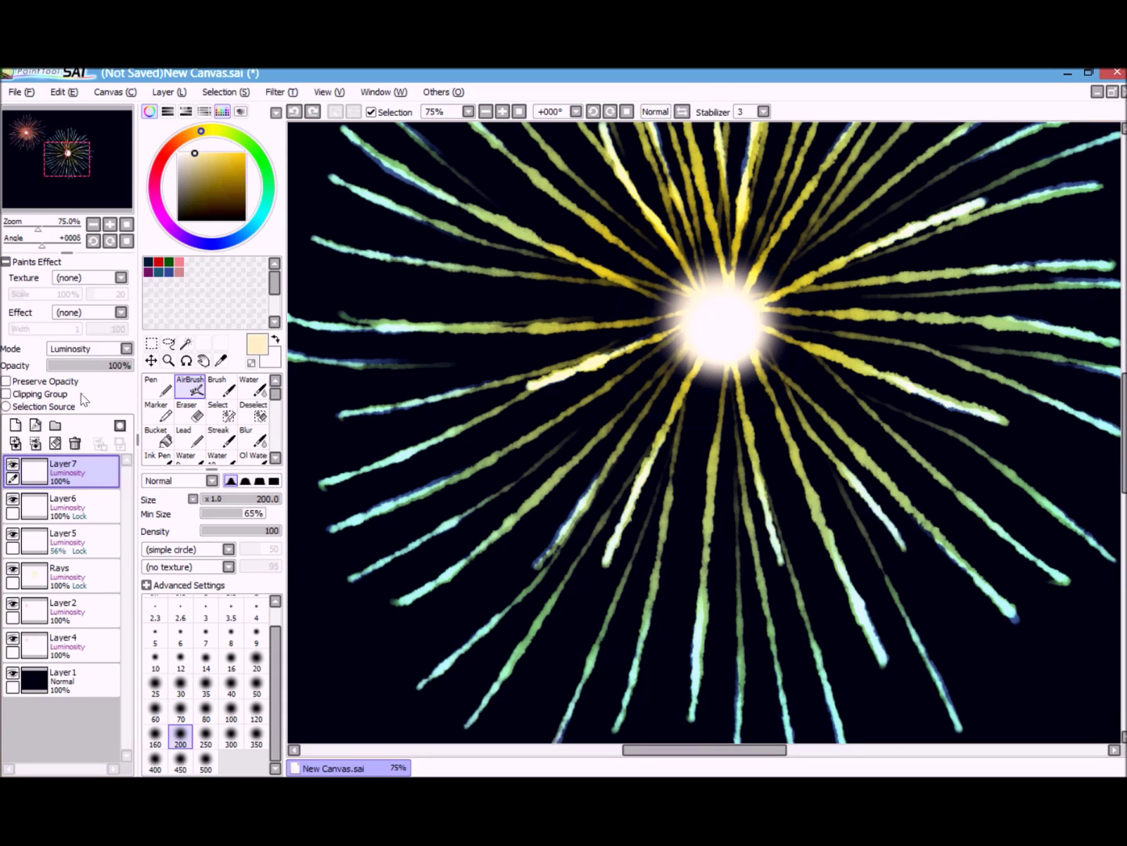
pyautogui.click(53, 384)
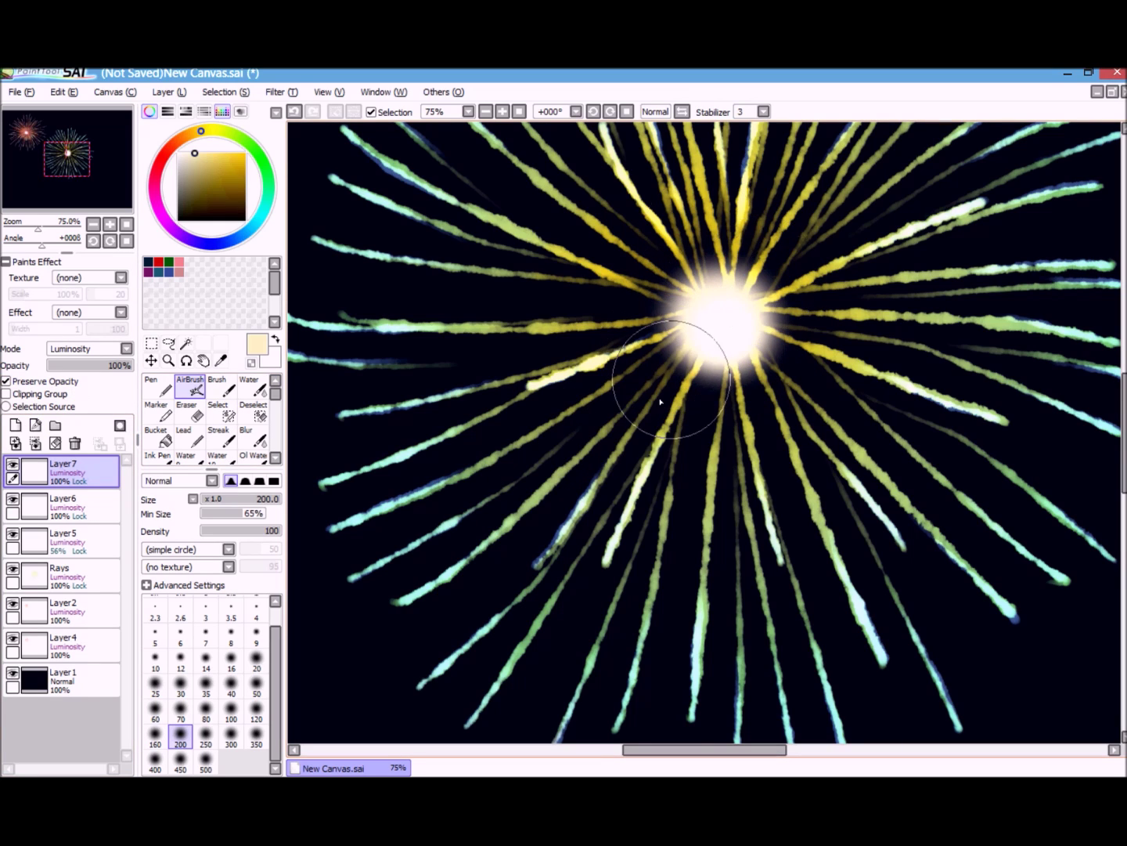
pyautogui.click(127, 224)
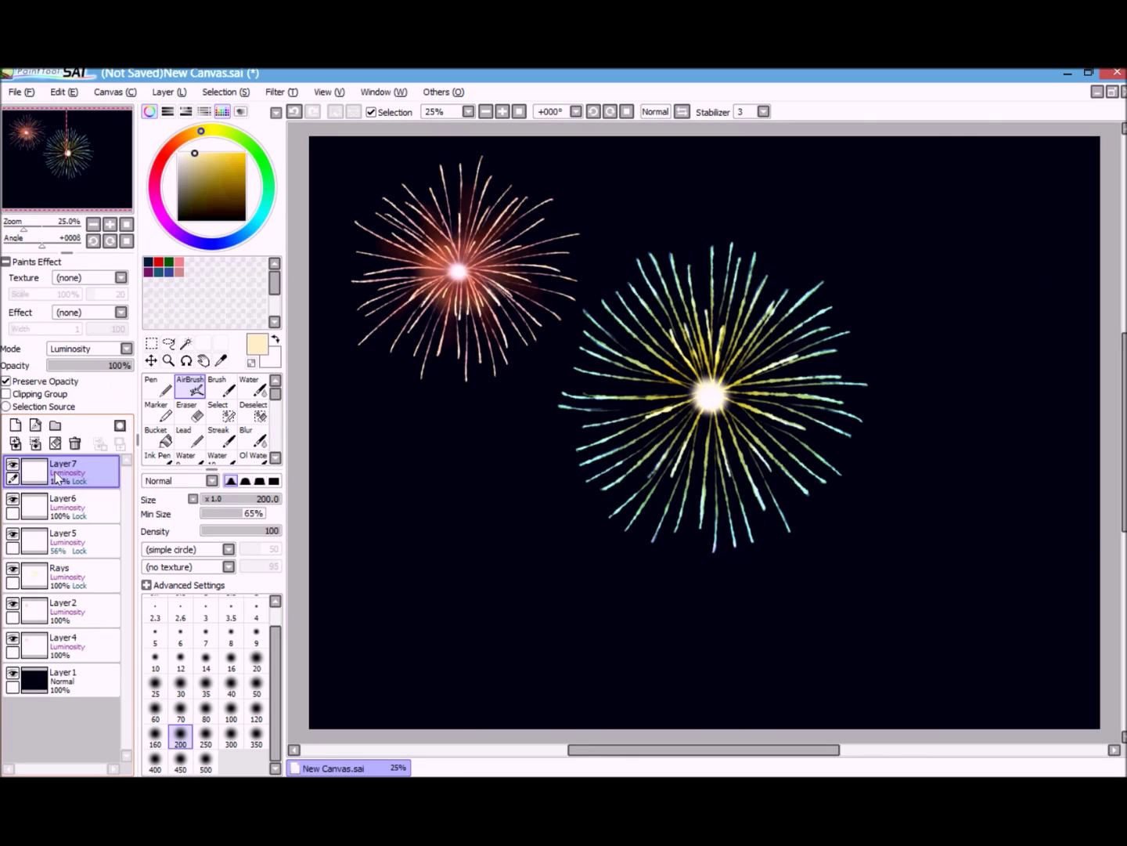
pyautogui.click(35, 443)
# - Select the area around the burst's centre glow and transform it to be slightly smaller, keeping it centred on the rays
pyautogui.click(151, 344)
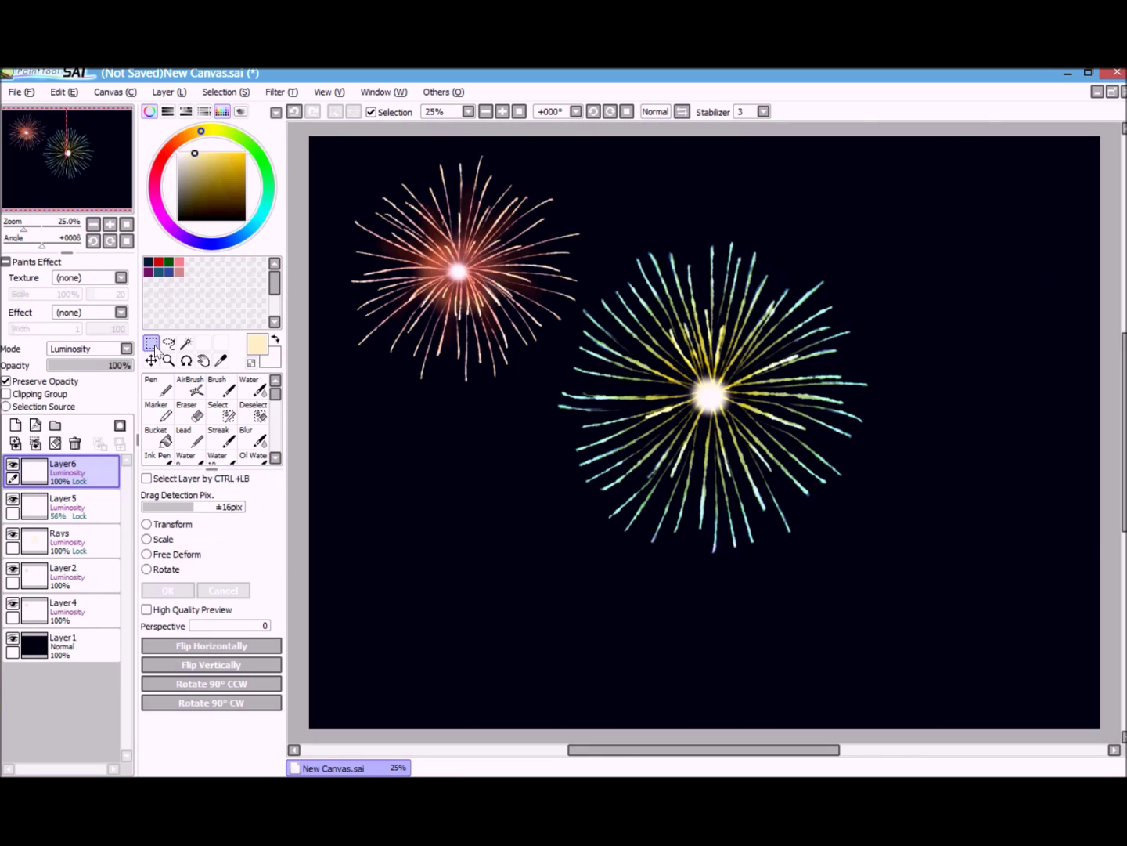
pyautogui.moveTo(651, 342); pyautogui.dragTo(759, 456)
pyautogui.click(189, 524)
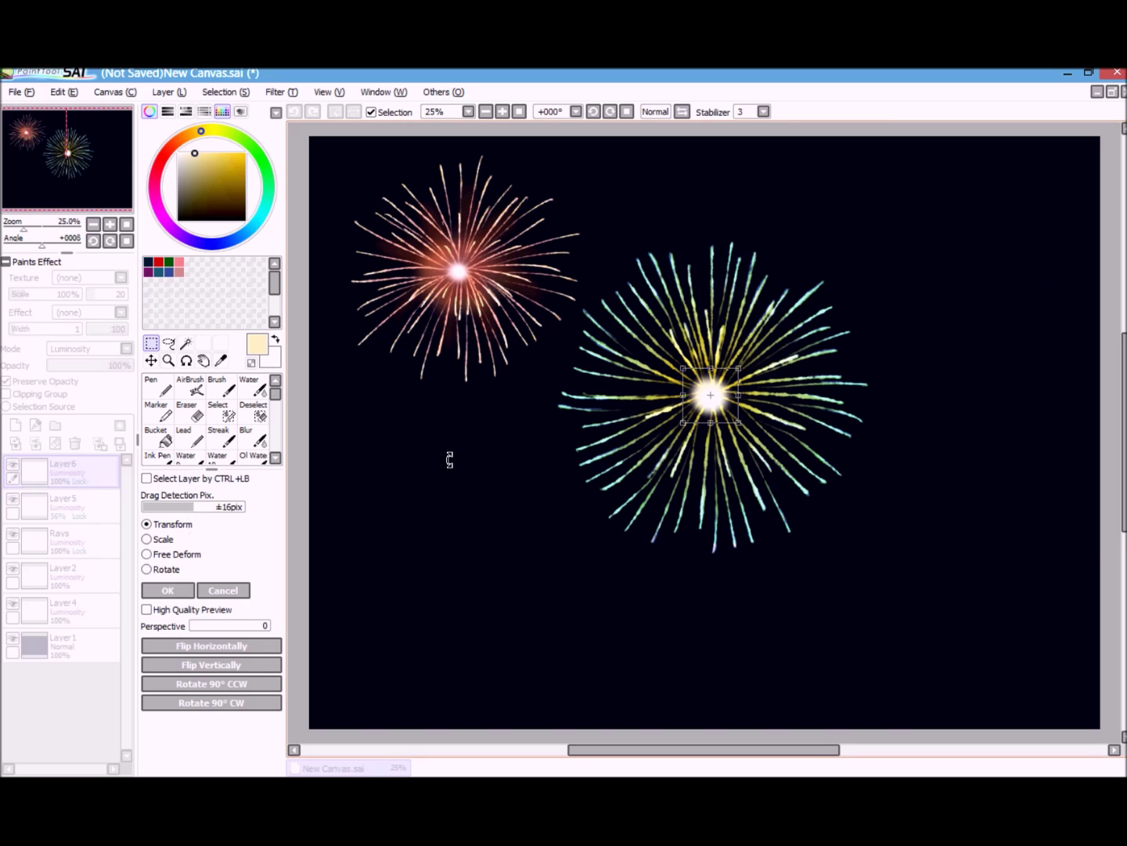
pyautogui.scroll(2, 665, 311)
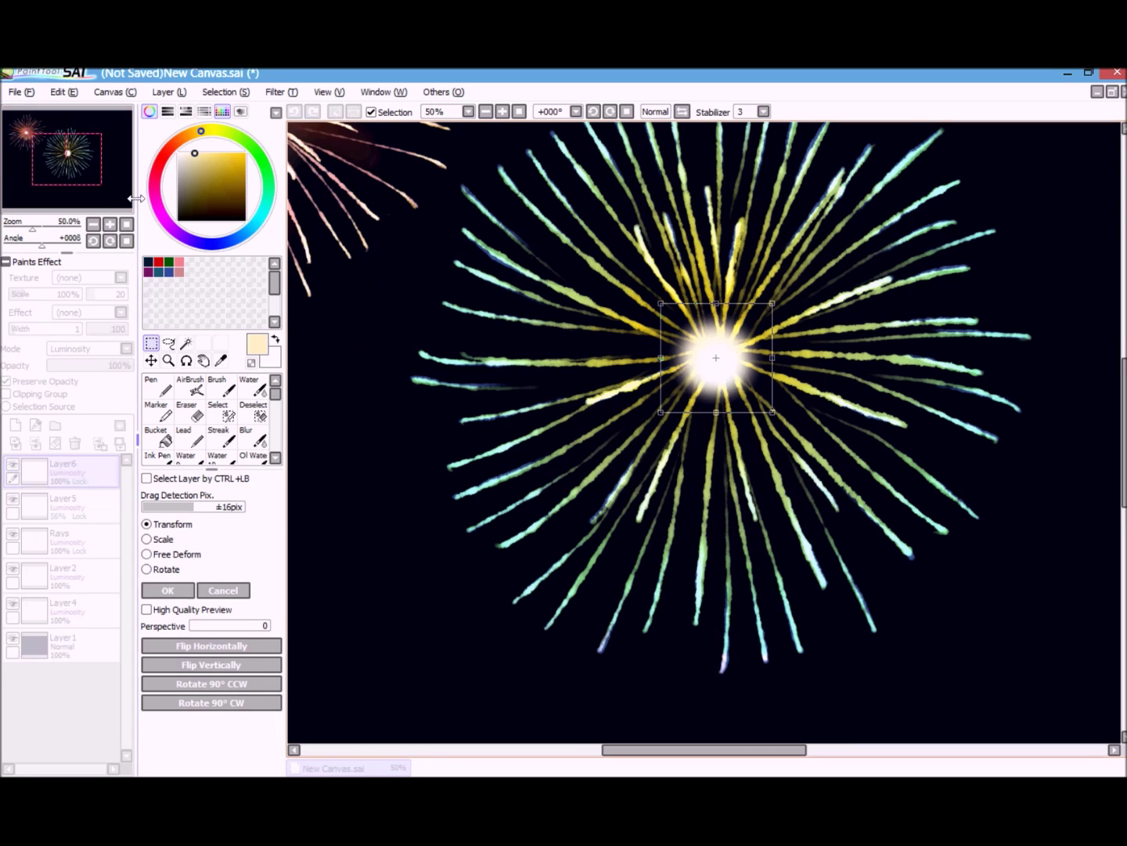
pyautogui.moveTo(666, 310); pyautogui.dragTo(674, 318)
pyautogui.moveTo(743, 392); pyautogui.dragTo(737, 384)
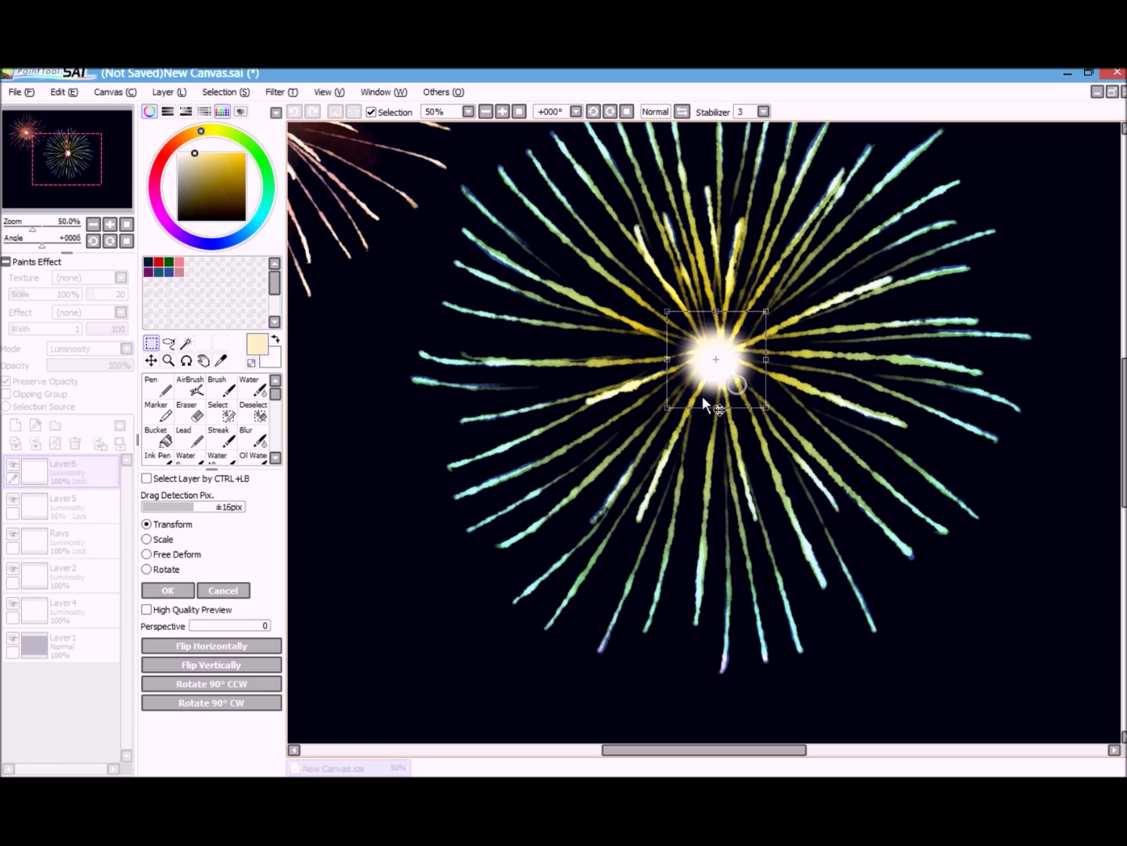
pyautogui.press('Return')
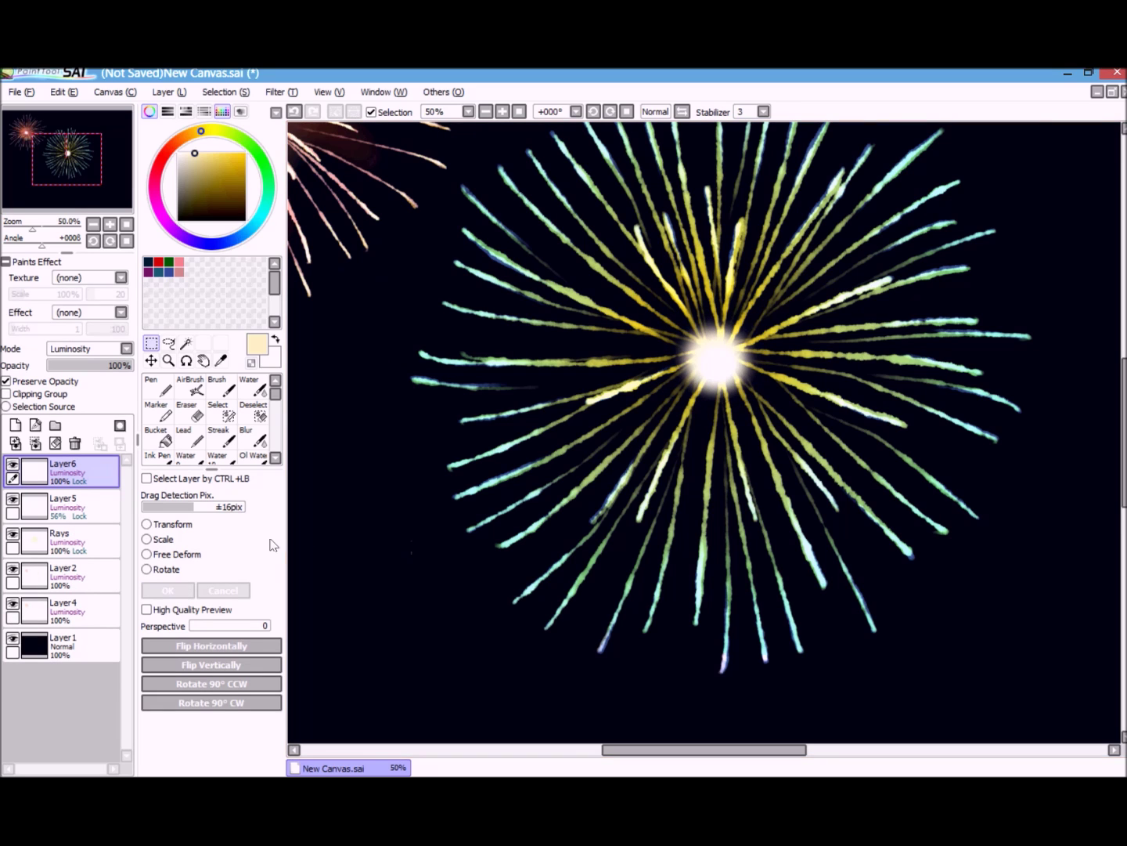
# - Add a new Luminosity layer, place it directly beneath the Rays layer, and choose bright green as the colour
pyautogui.click(127, 224)
pyautogui.click(110, 225)
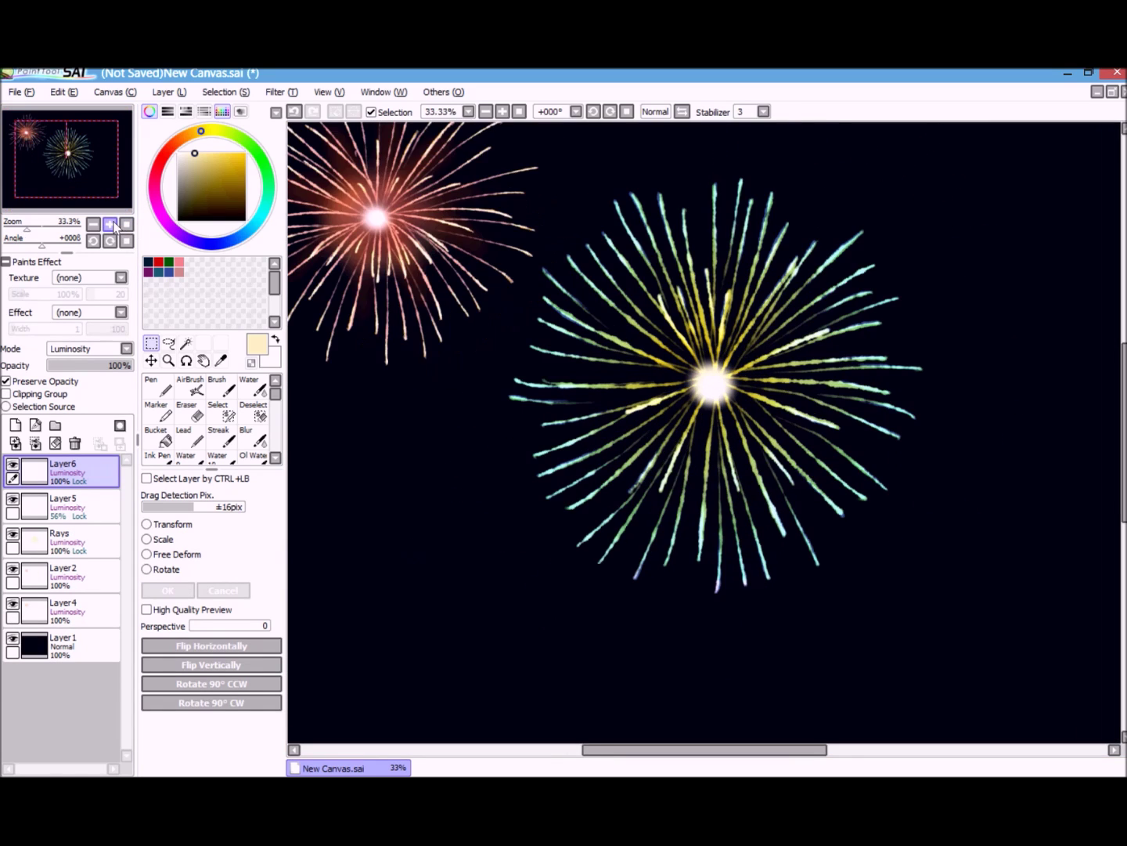
pyautogui.click(110, 224)
pyautogui.click(15, 425)
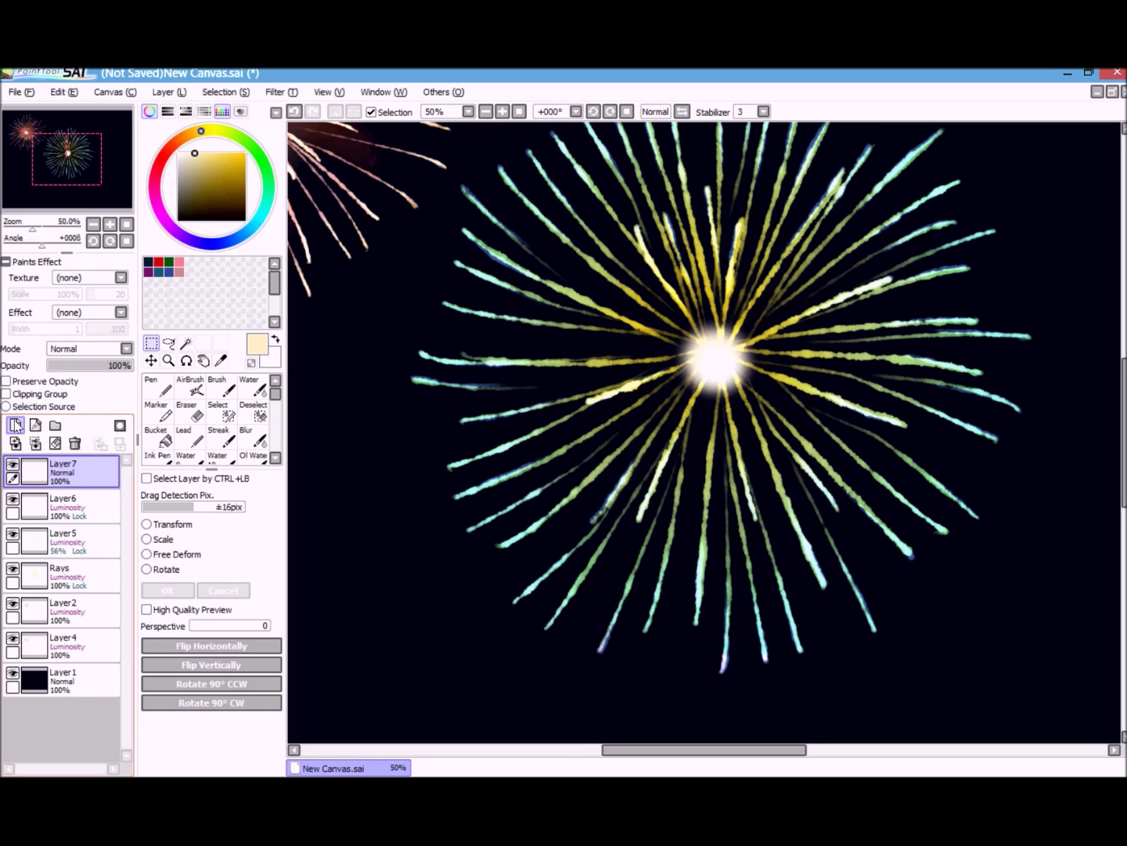
pyautogui.click(95, 346)
pyautogui.click(86, 417)
pyautogui.click(265, 154)
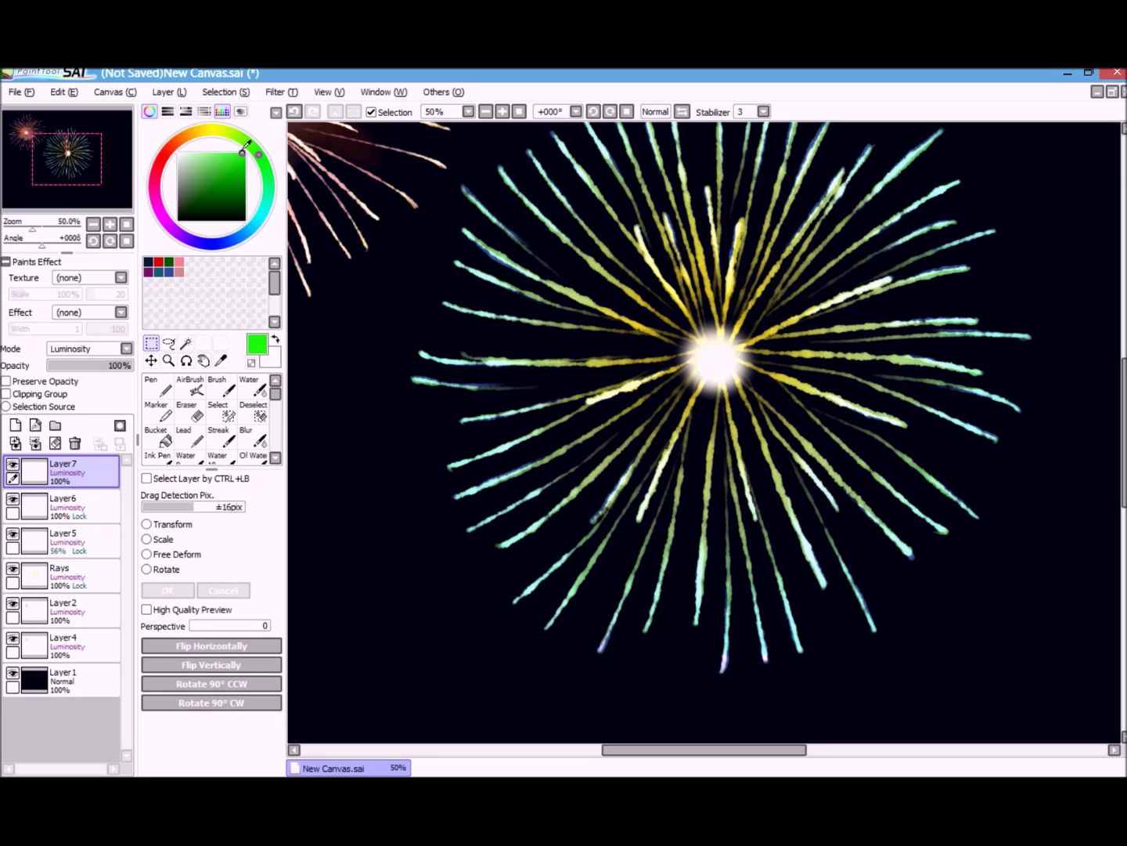
pyautogui.moveTo(79, 467); pyautogui.dragTo(59, 592)
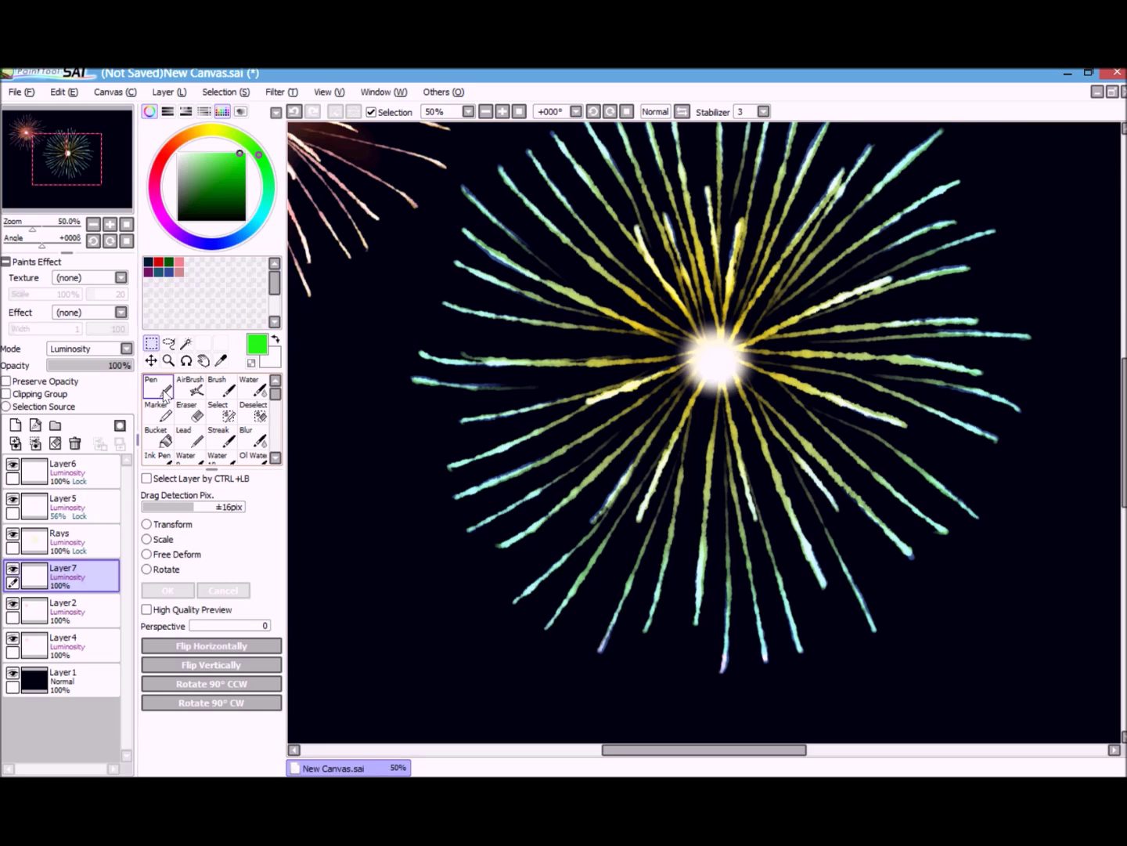
# - Paint soft green glow streaks outward around the burst's centre with the AirBrush at size 500 and density 43, discarding the trial strokes
pyautogui.click(190, 385)
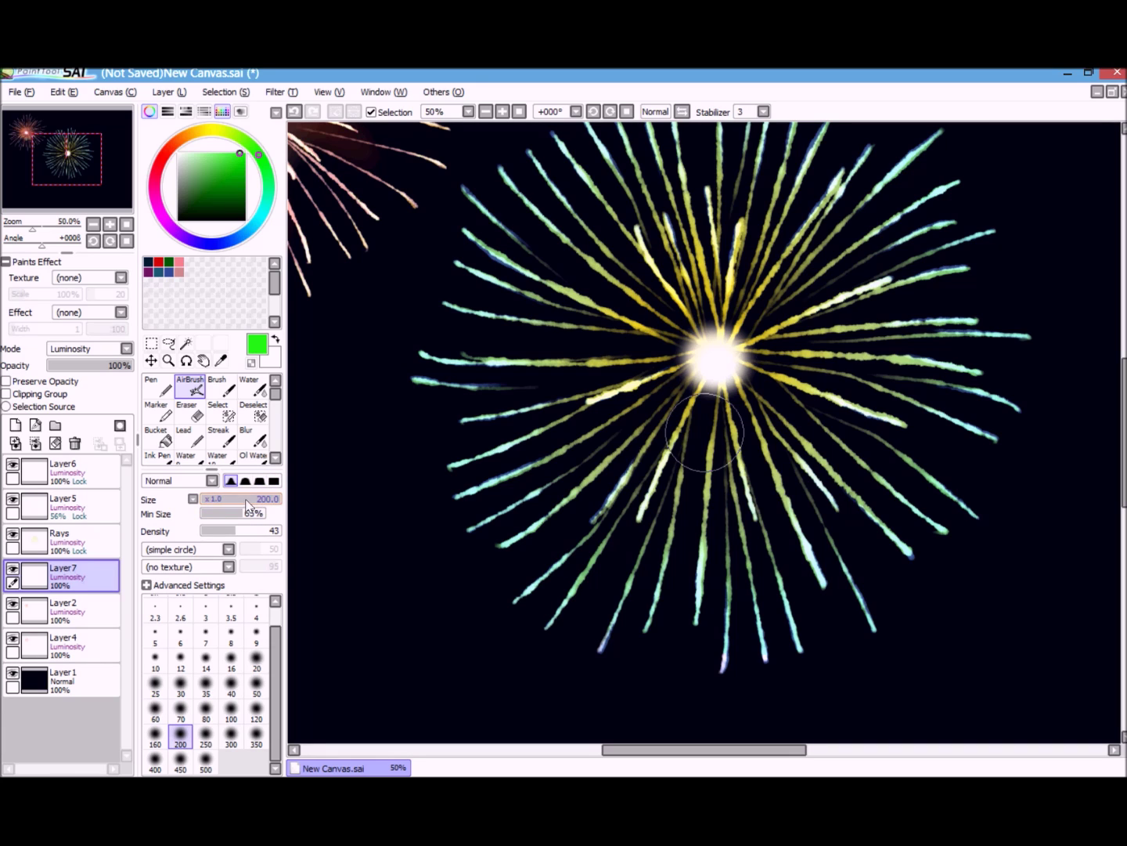
pyautogui.click(208, 757)
pyautogui.moveTo(610, 401); pyautogui.dragTo(771, 361)
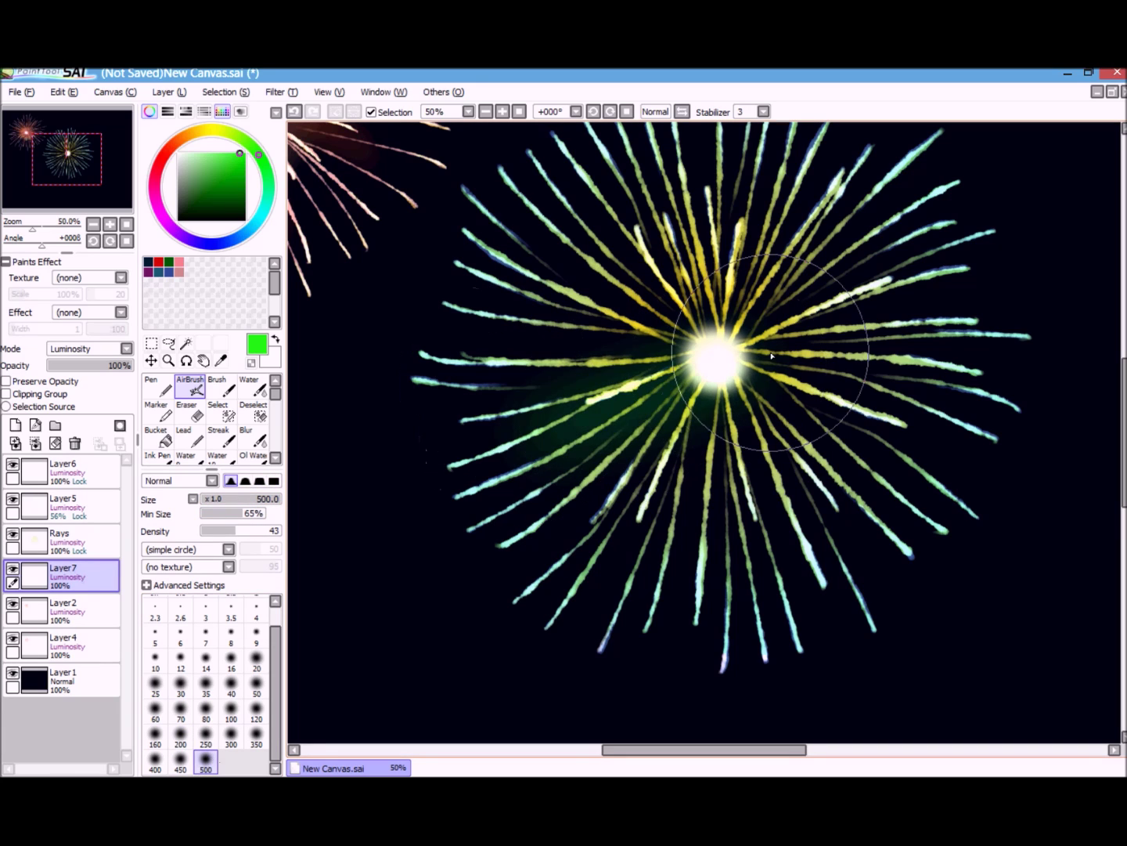
pyautogui.hotkey('ctrl', 'z')
pyautogui.moveTo(557, 353)
pyautogui.mouseDown()
pyautogui.moveTo(817, 366)
pyautogui.moveTo(788, 417)
pyautogui.mouseUp()
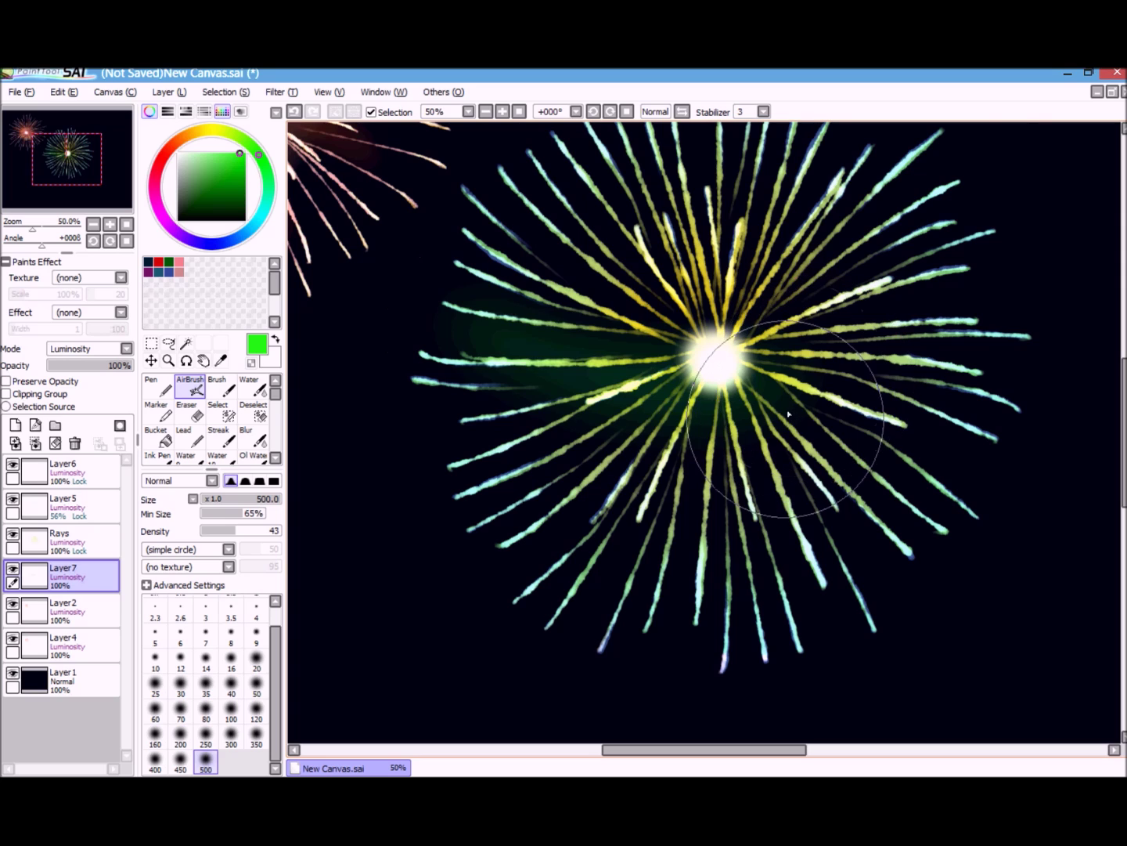
pyautogui.hotkey('ctrl', 'z')
pyautogui.moveTo(551, 342); pyautogui.dragTo(736, 379)
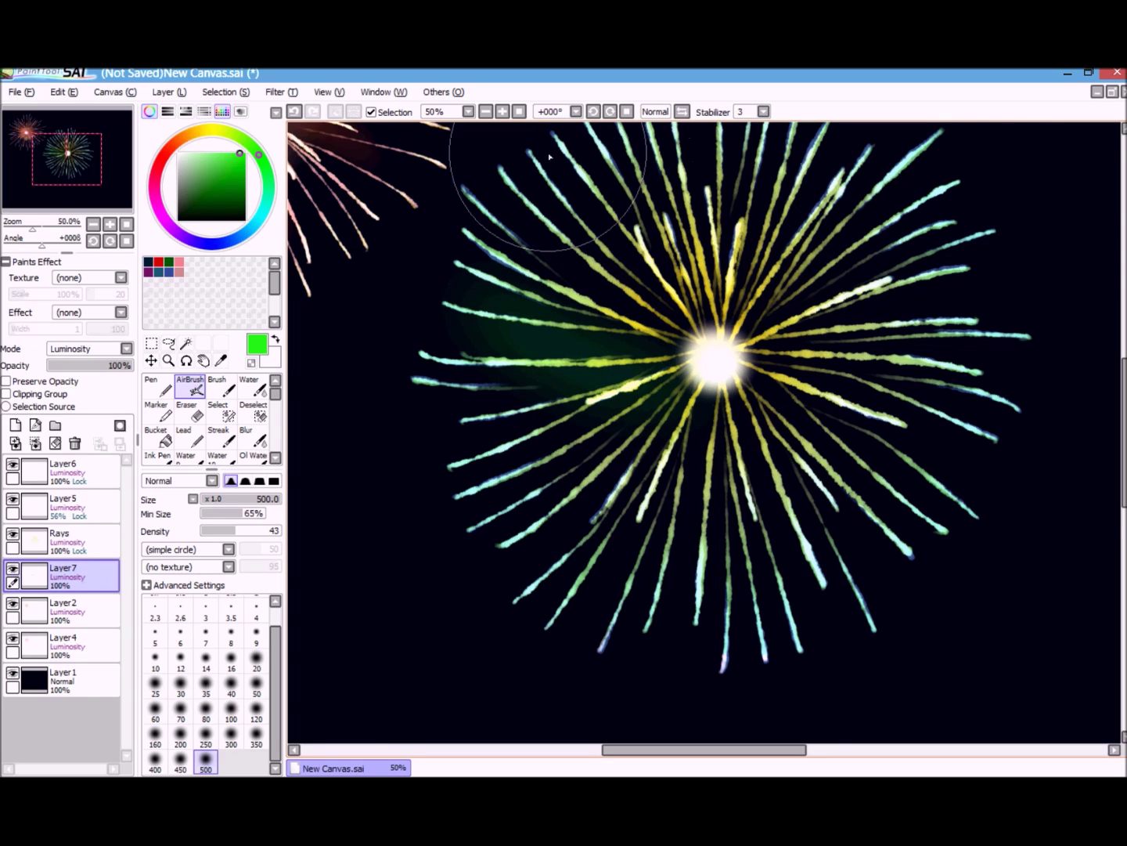
pyautogui.click(486, 112)
pyautogui.moveTo(689, 271); pyautogui.dragTo(691, 443)
pyautogui.moveTo(763, 341); pyautogui.dragTo(725, 385)
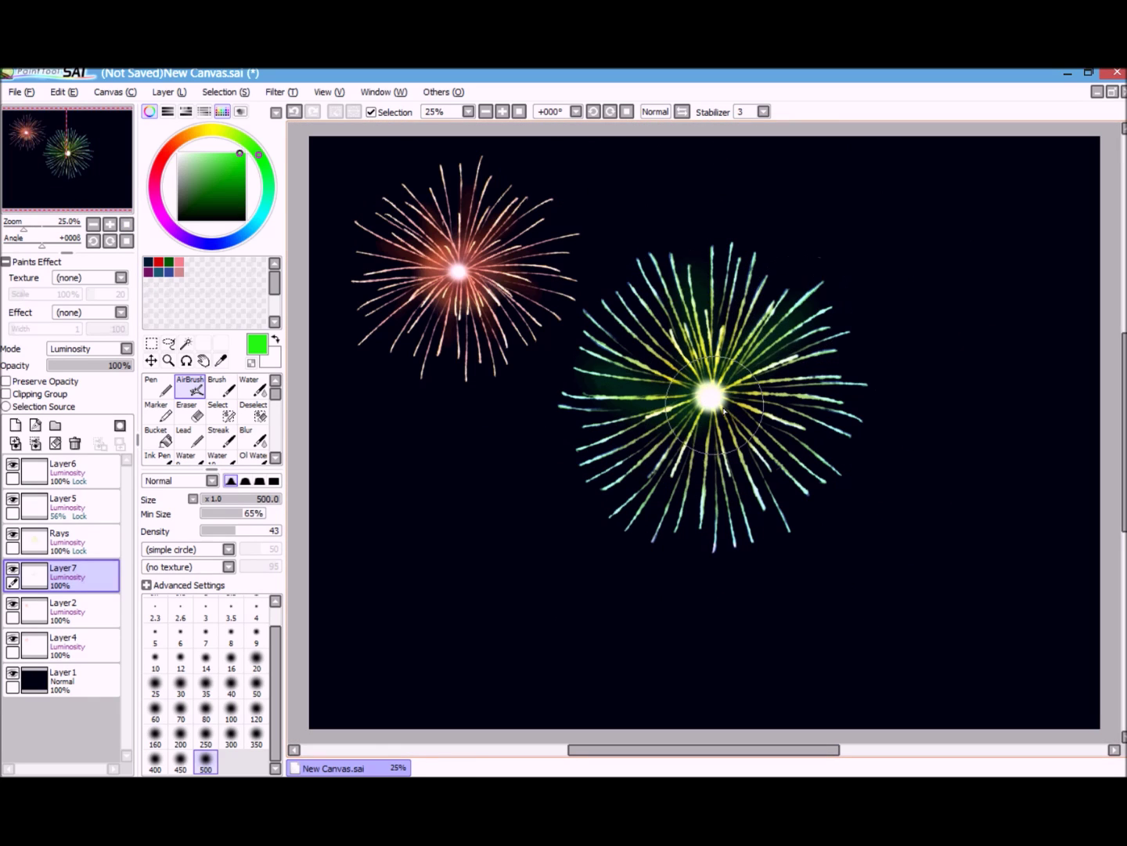
pyautogui.moveTo(713, 537); pyautogui.dragTo(713, 456)
pyautogui.moveTo(842, 399); pyautogui.dragTo(743, 398)
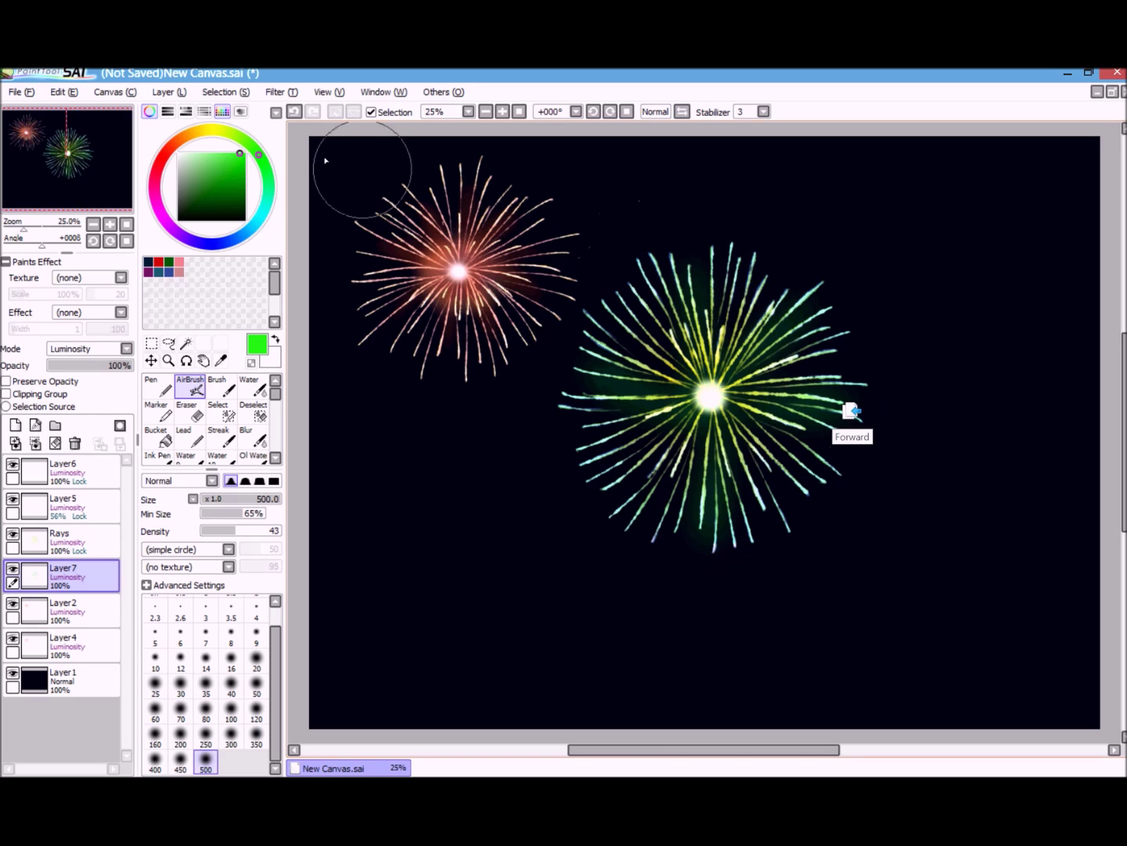
pyautogui.click(251, 227)
pyautogui.moveTo(616, 304)
pyautogui.mouseDown()
pyautogui.moveTo(626, 486)
pyautogui.moveTo(844, 479)
pyautogui.moveTo(699, 350)
pyautogui.mouseUp()
pyautogui.hotkey('ctrl', 'z')
pyautogui.hotkey('ctrl', 'z')
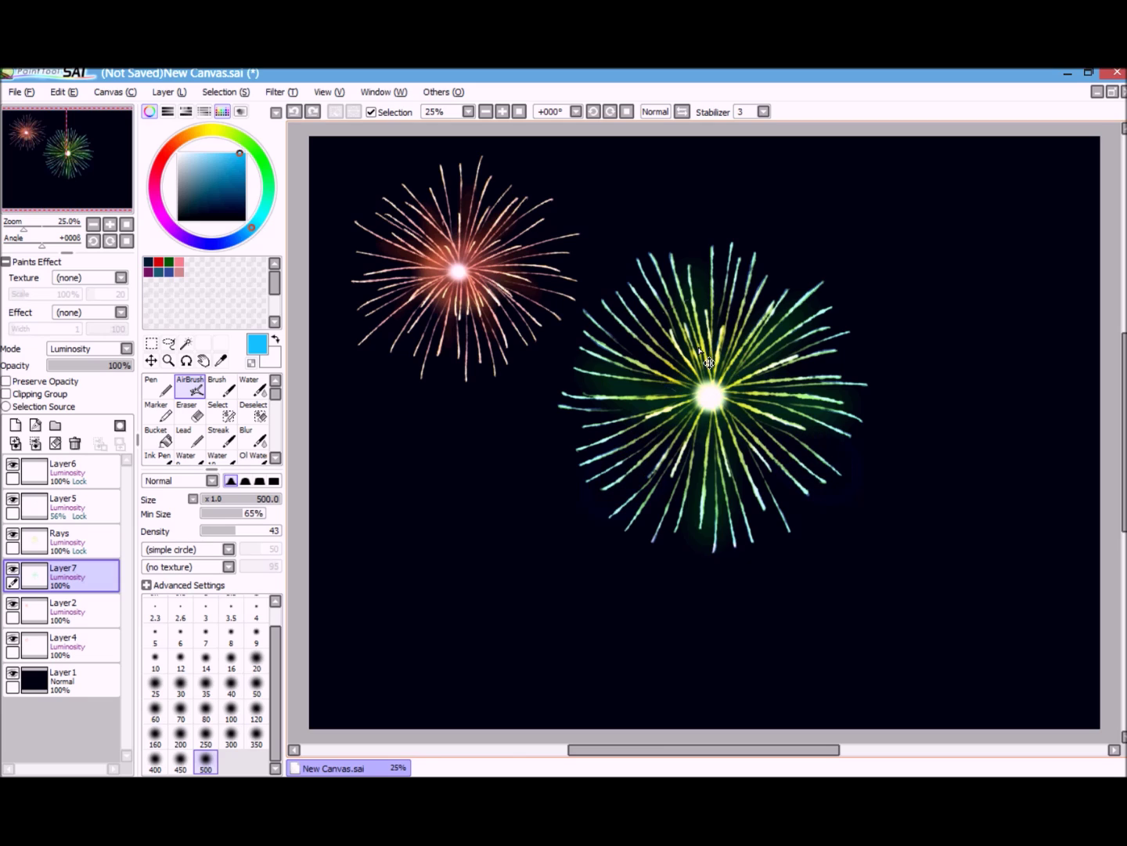
# - Add pure blue AirBrush glow streaks behind the rays, running from the burst's outer edge towards its centre
pyautogui.click(225, 187)
pyautogui.click(214, 243)
pyautogui.click(245, 153)
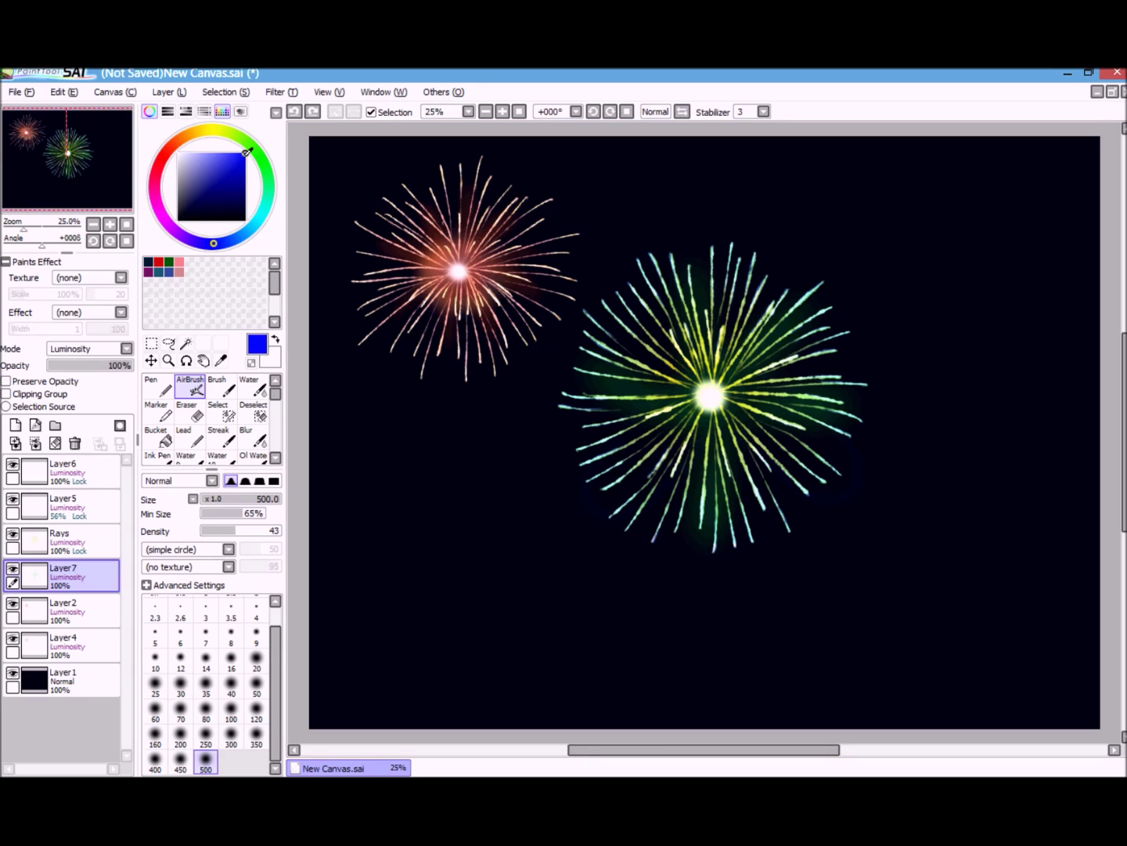
pyautogui.moveTo(642, 462); pyautogui.dragTo(707, 395)
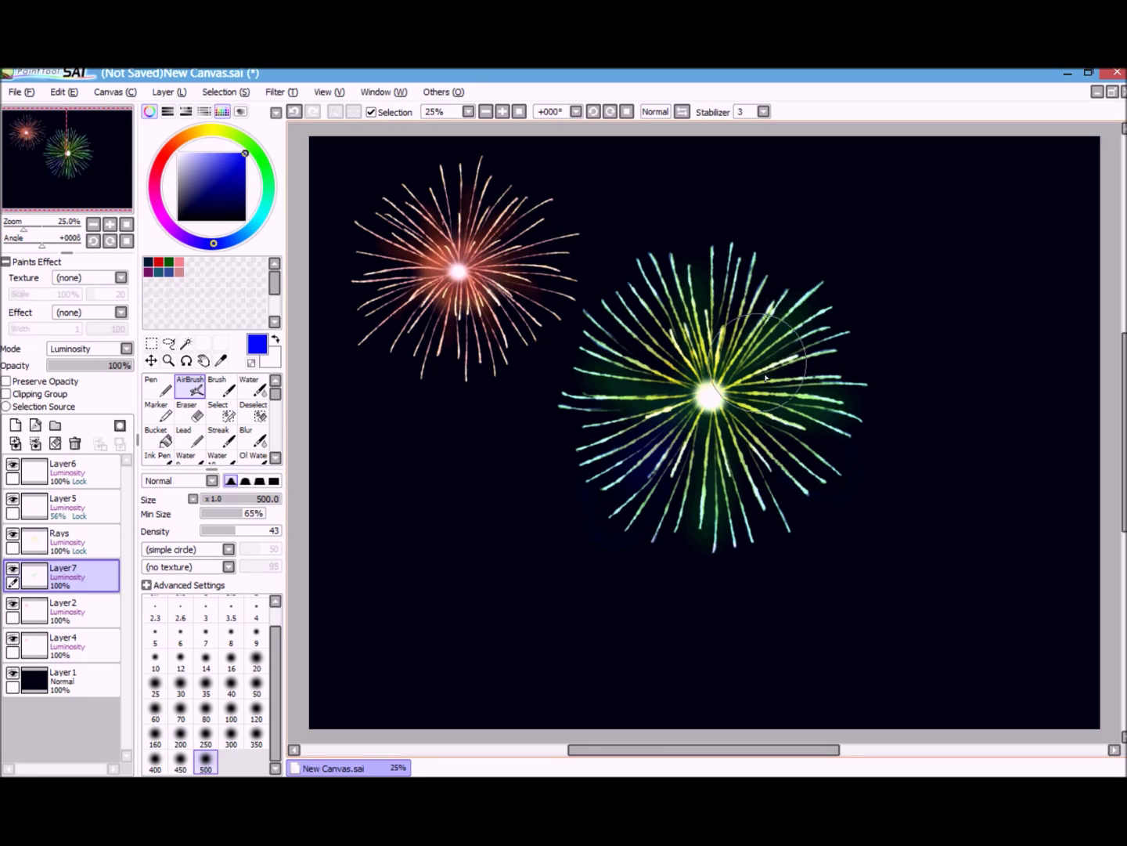
pyautogui.moveTo(825, 441); pyautogui.dragTo(700, 407)
pyautogui.moveTo(781, 306); pyautogui.dragTo(736, 360)
pyautogui.moveTo(664, 248); pyautogui.dragTo(697, 368)
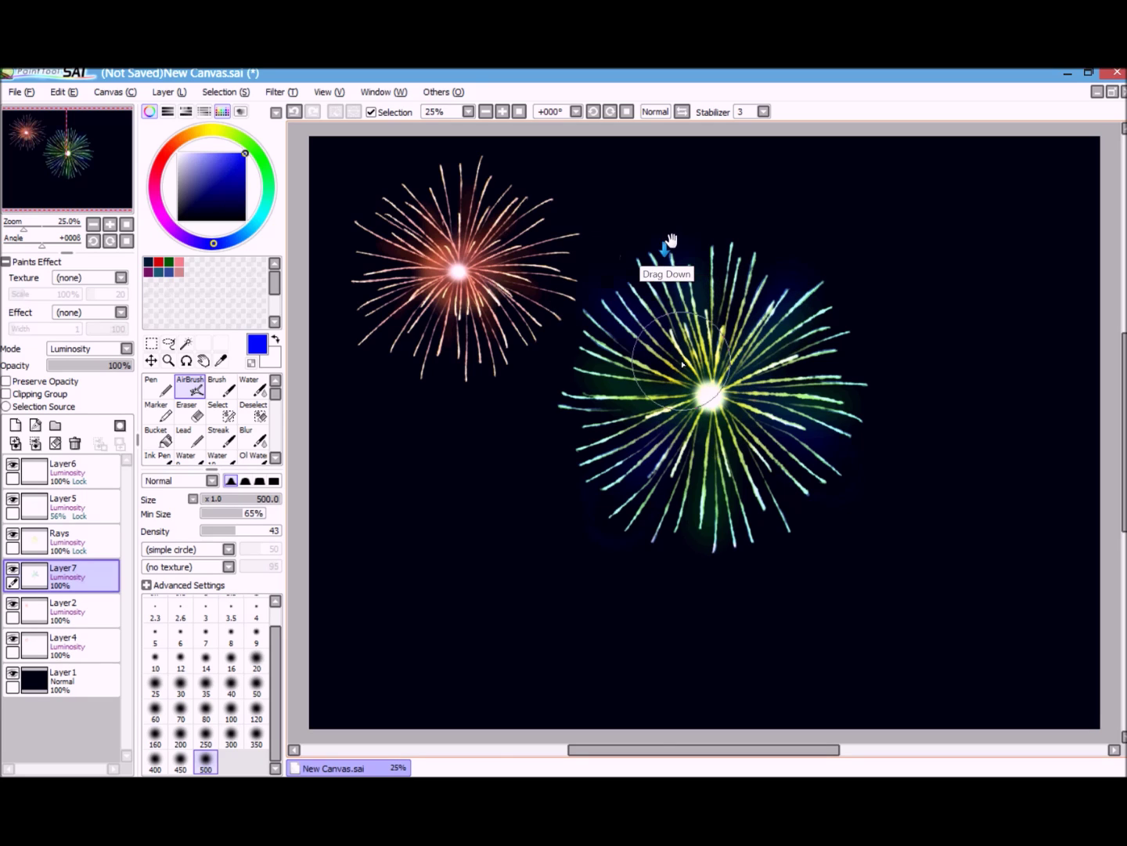
pyautogui.hotkey('ctrl', 'z')
pyautogui.moveTo(561, 364); pyautogui.dragTo(696, 399)
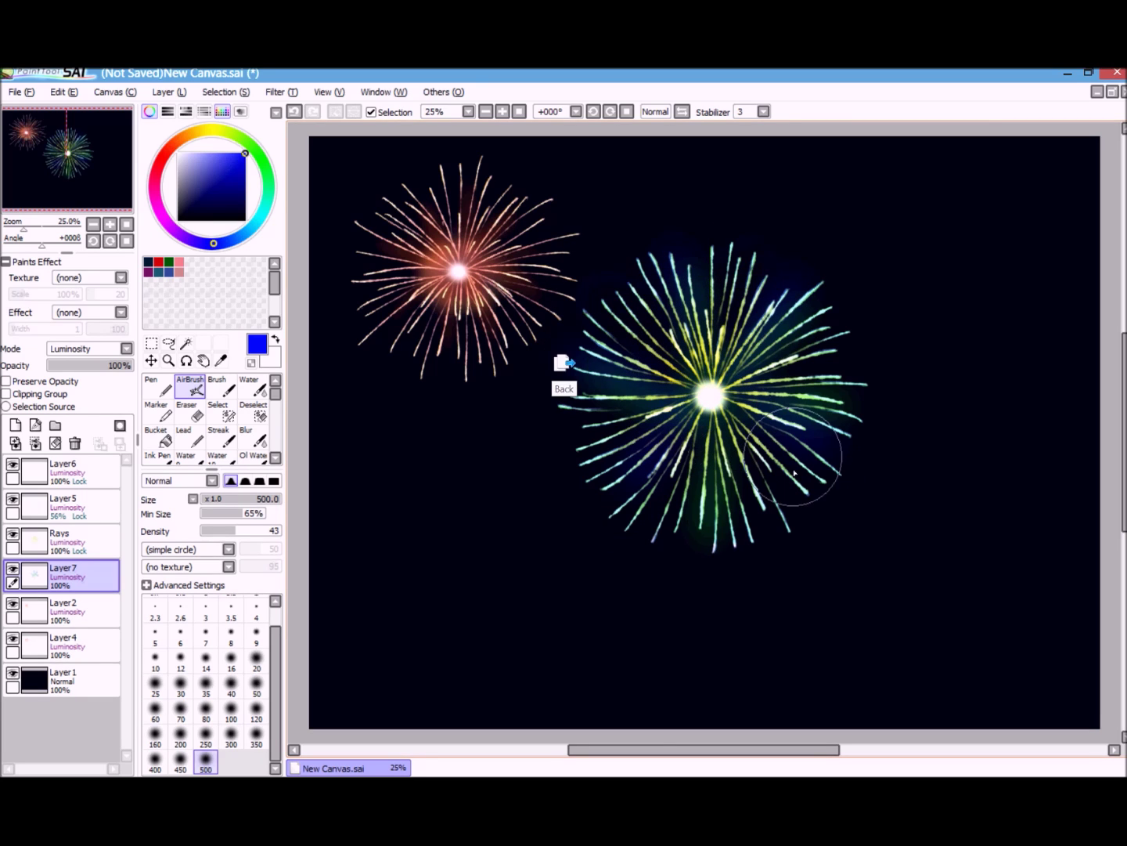
pyautogui.moveTo(762, 526)
pyautogui.mouseDown()
pyautogui.moveTo(720, 422)
pyautogui.moveTo(666, 481)
pyautogui.moveTo(705, 427)
pyautogui.mouseUp()
# - Add yellow AirBrush glow streaks behind the rays between the green and blue ones, all around the burst
pyautogui.click(204, 131)
pyautogui.moveTo(786, 480); pyautogui.dragTo(736, 419)
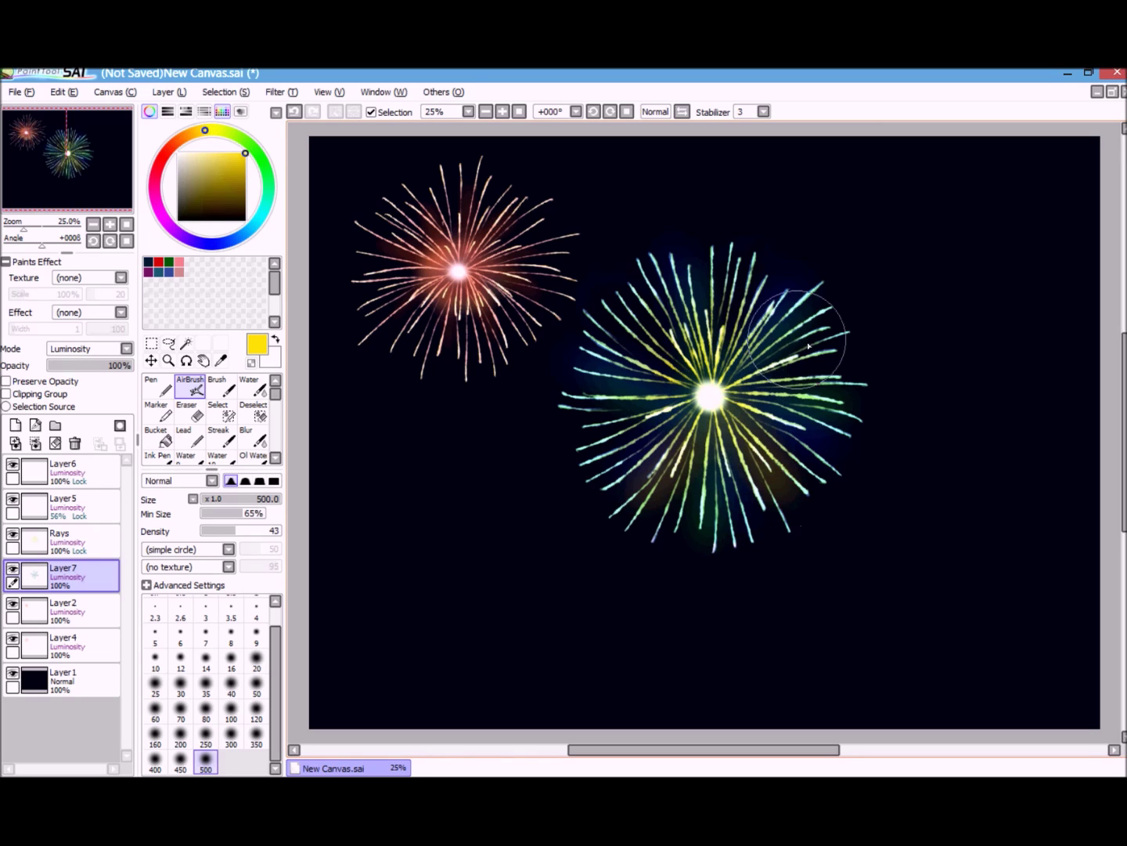
pyautogui.moveTo(814, 344)
pyautogui.mouseDown()
pyautogui.moveTo(739, 335)
pyautogui.moveTo(708, 379)
pyautogui.mouseUp()
pyautogui.moveTo(630, 255)
pyautogui.mouseDown()
pyautogui.moveTo(647, 339)
pyautogui.moveTo(710, 380)
pyautogui.mouseUp()
pyautogui.moveTo(608, 408); pyautogui.dragTo(658, 401)
pyautogui.moveTo(626, 462); pyautogui.dragTo(667, 442)
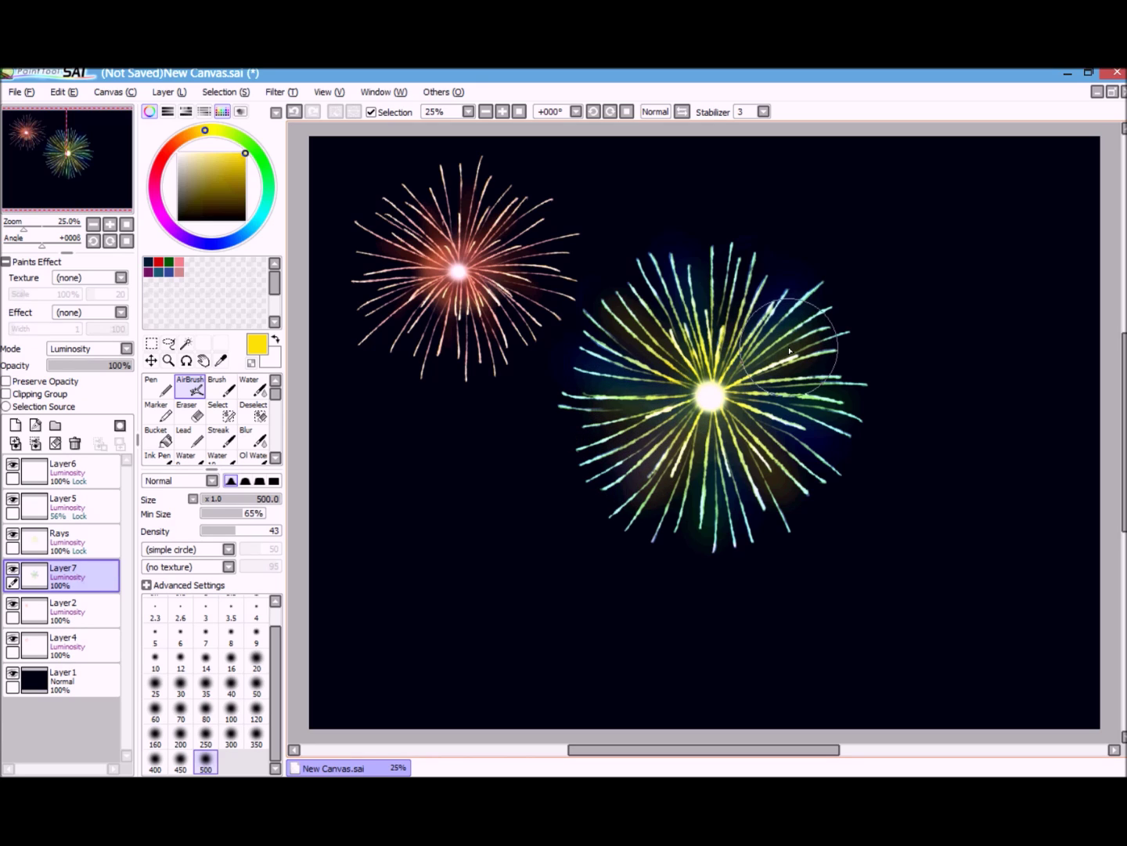
pyautogui.click(168, 343)
# - Hide Rays, Layer5 and Layer6 to examine the coloured glow alone, show them again, and review the whole picture
pyautogui.click(13, 534)
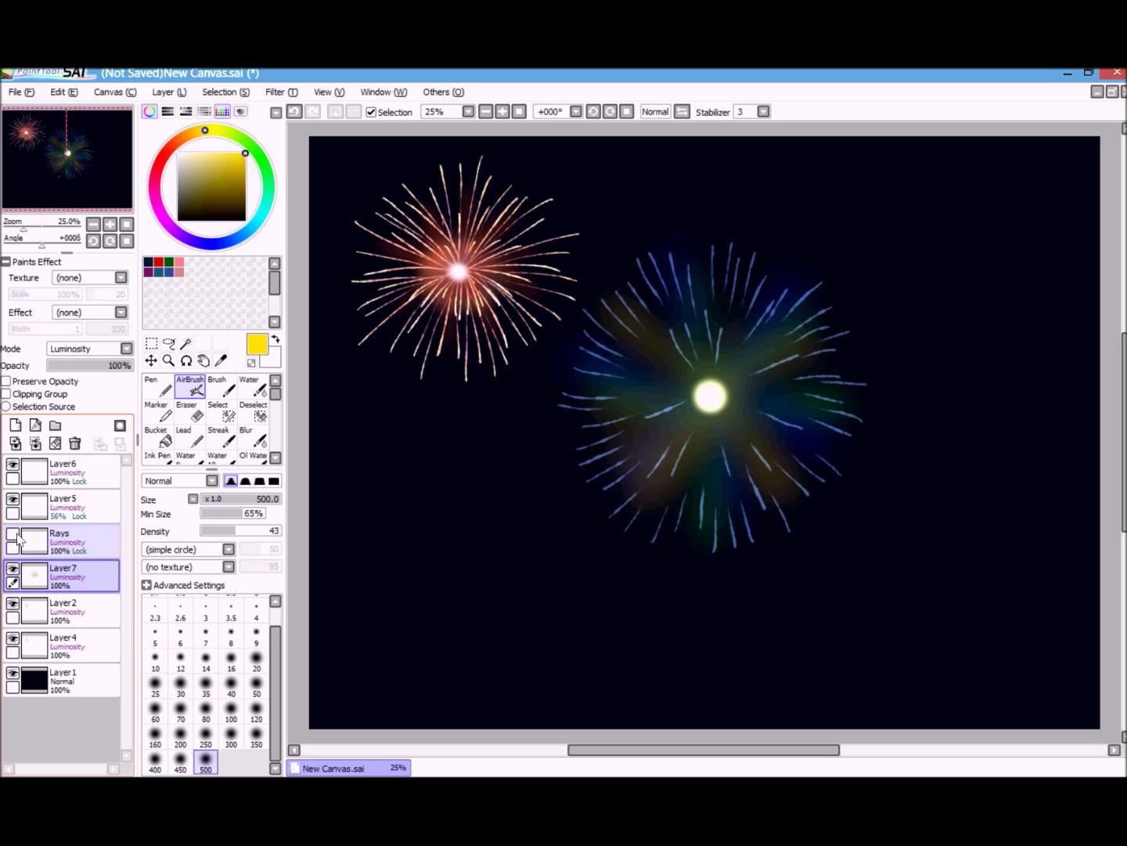
pyautogui.click(12, 499)
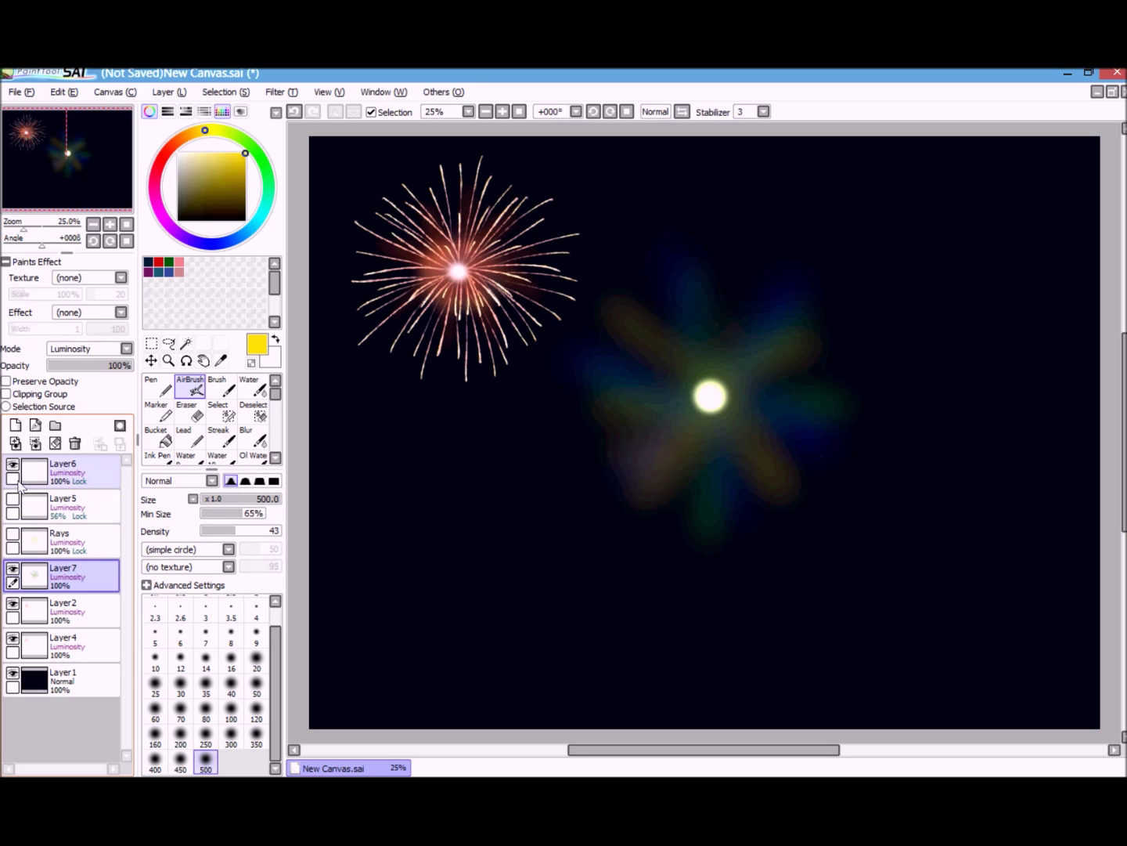
pyautogui.click(13, 465)
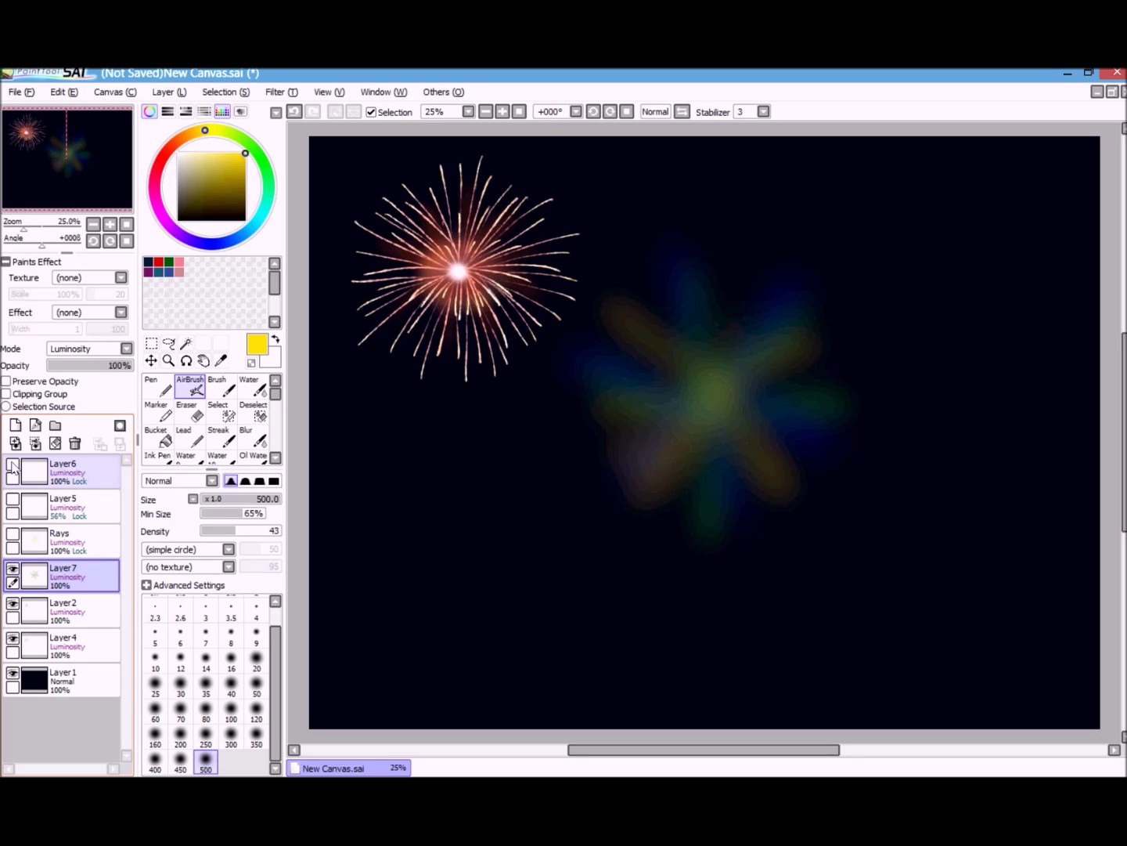
pyautogui.click(14, 465)
pyautogui.click(13, 498)
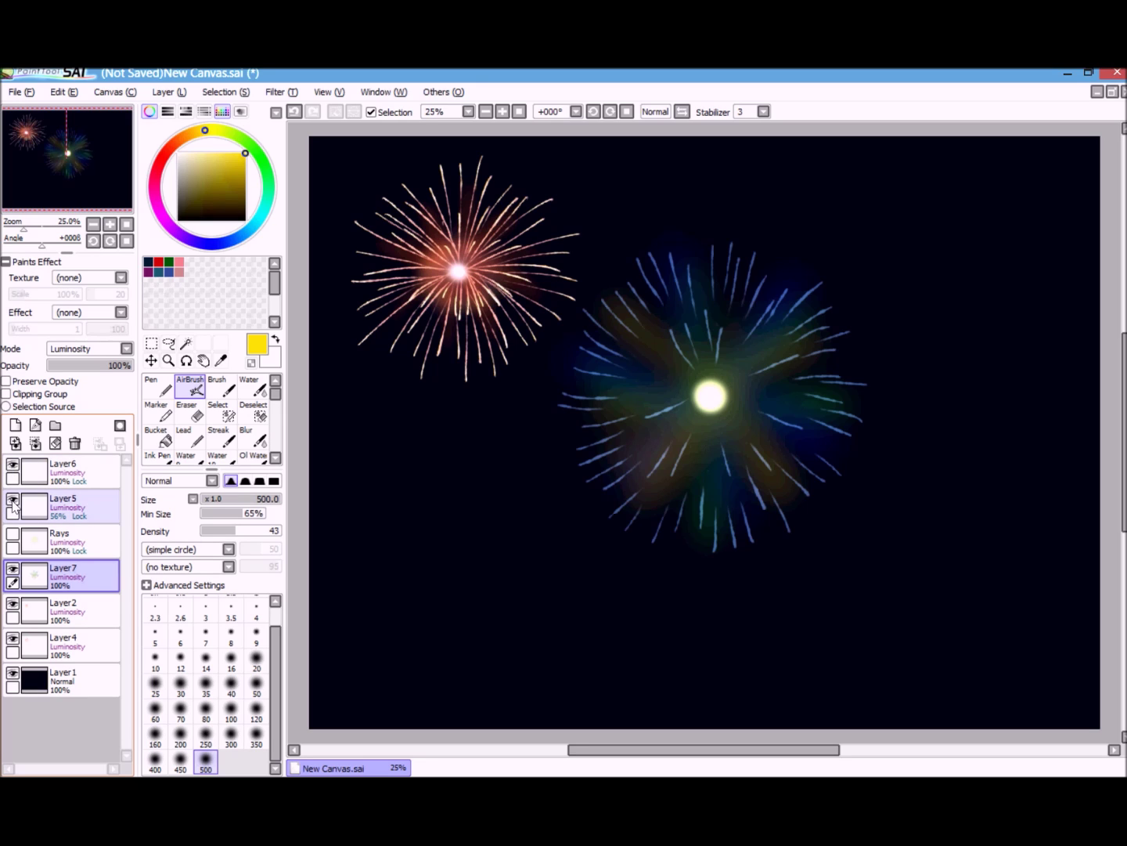
pyautogui.click(13, 535)
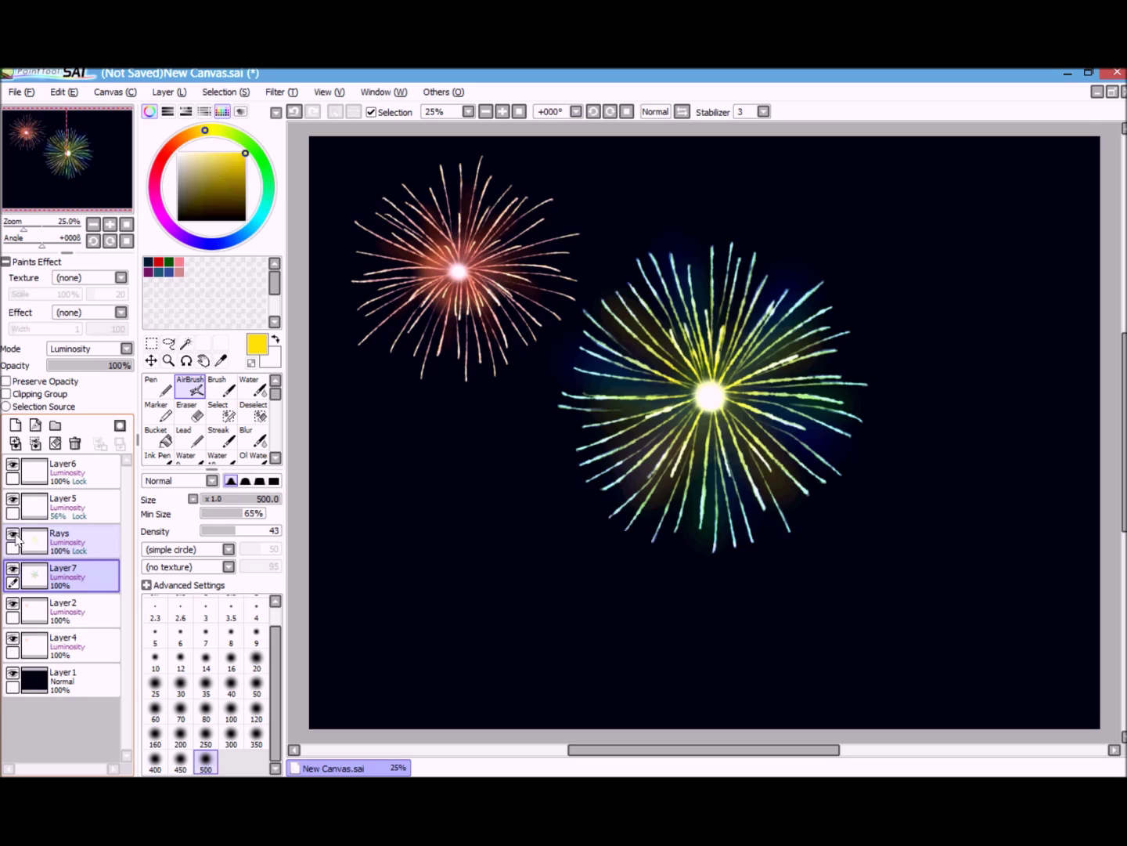
pyautogui.click(14, 536)
pyautogui.click(13, 535)
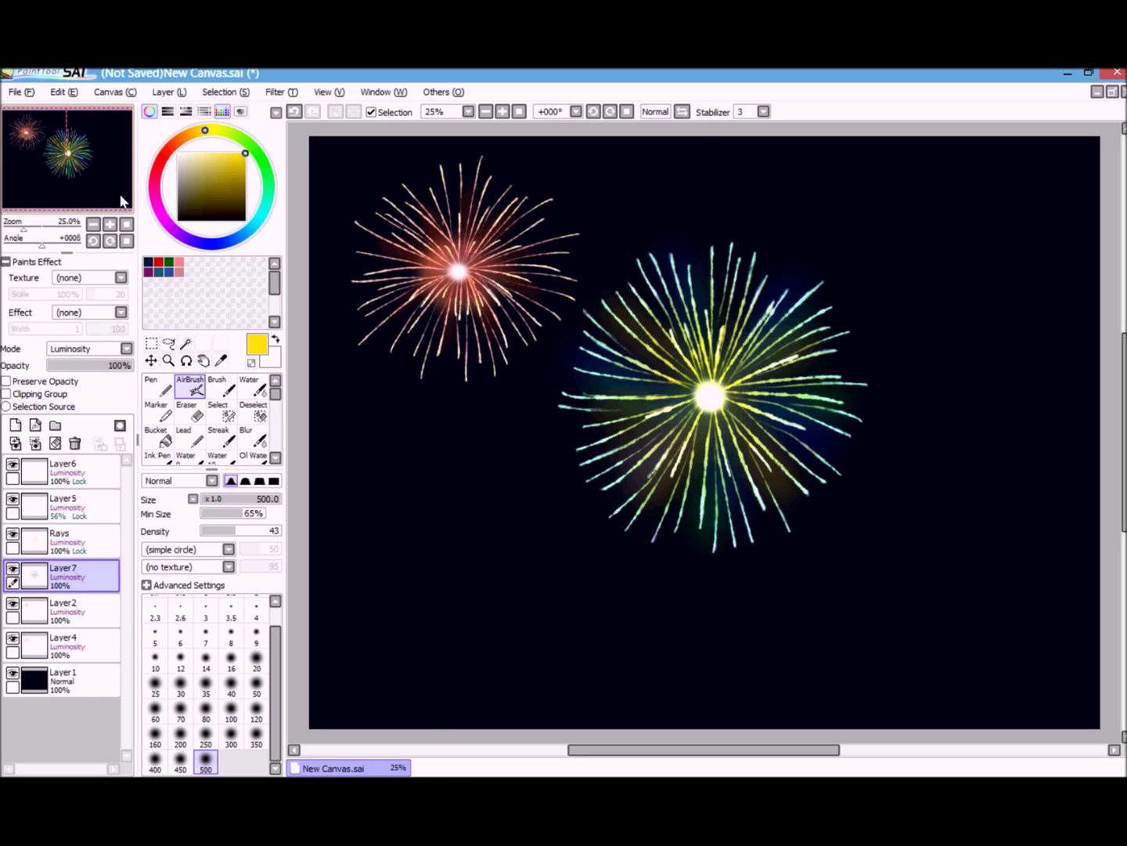
pyautogui.click(94, 225)
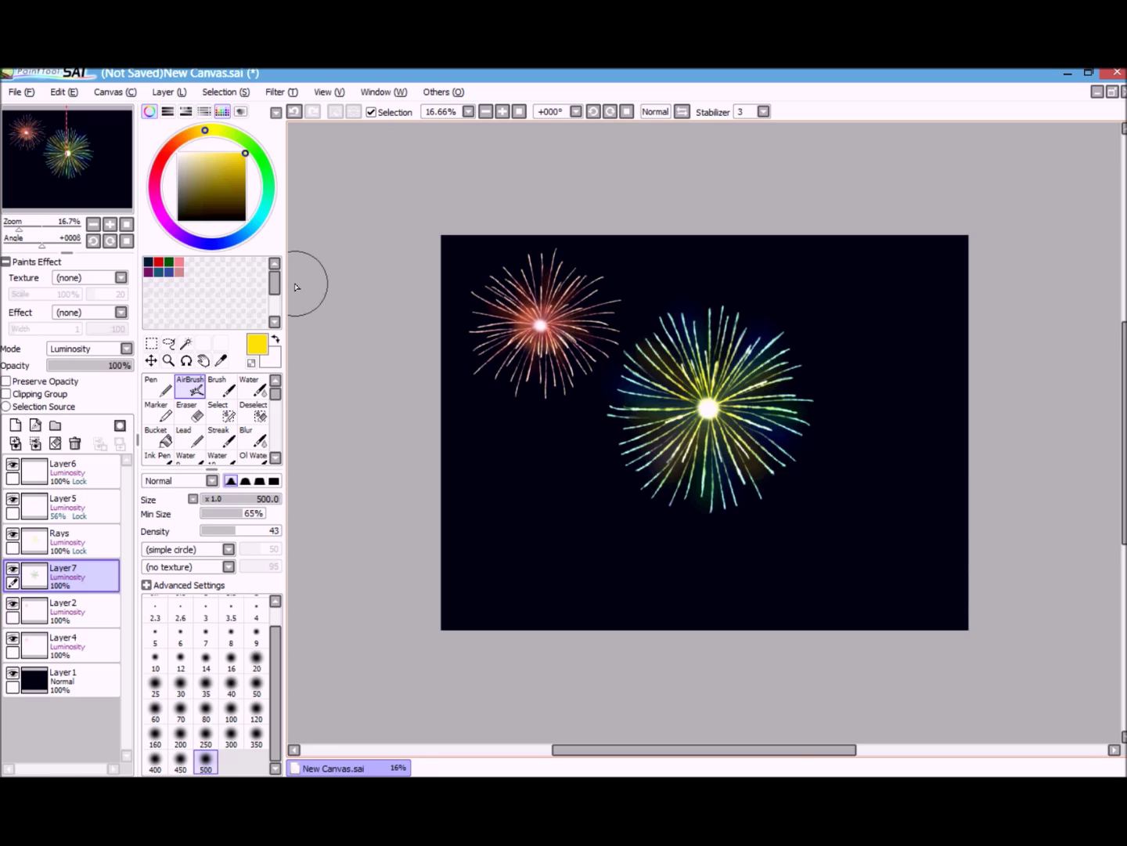
pyautogui.click(127, 224)
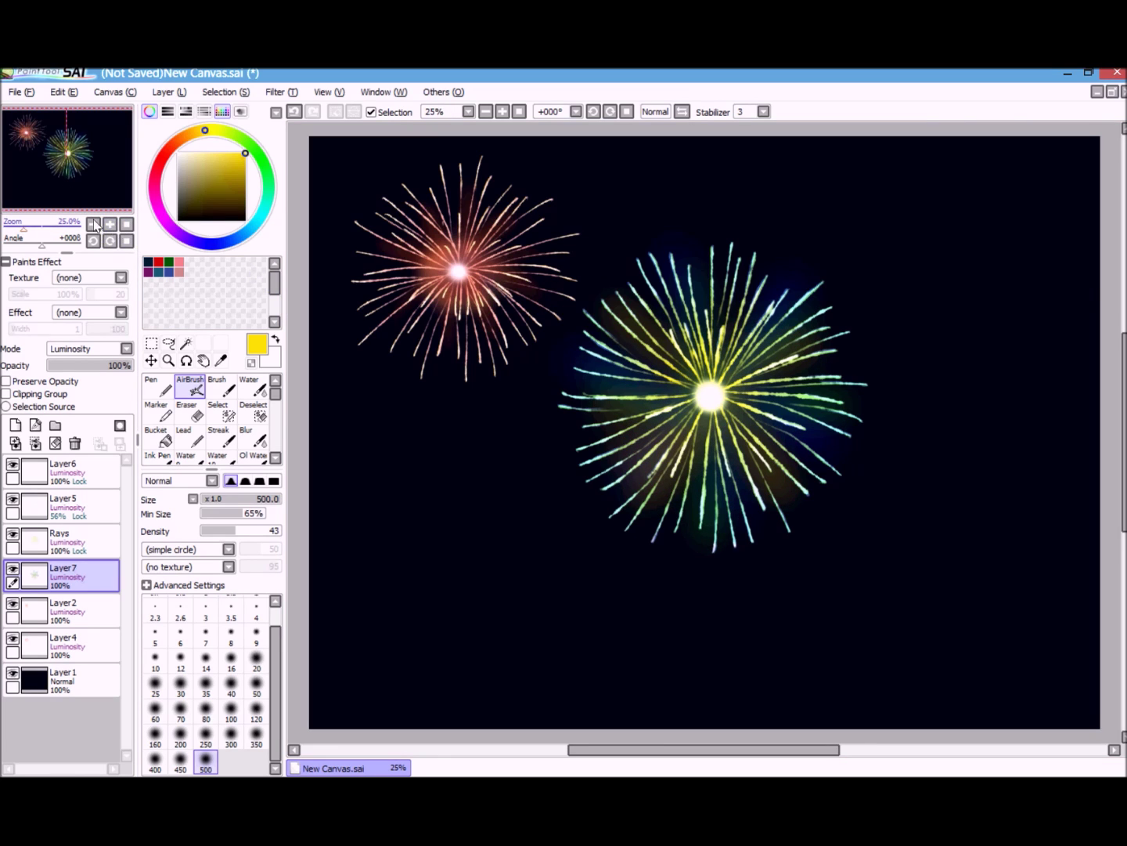